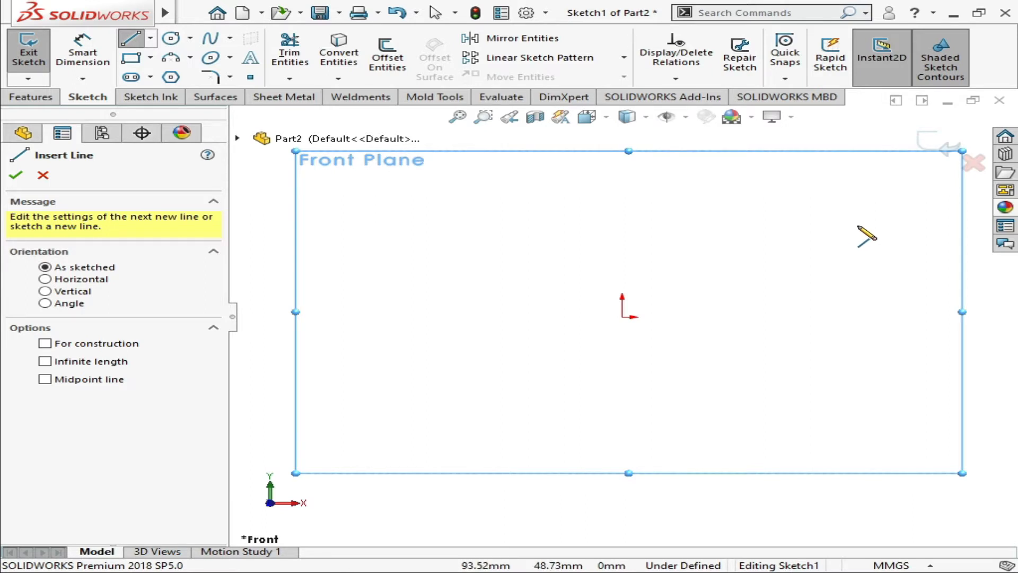
Sketch a slanted line, a tangent arc of about 48 mm radius and a 30 mm line, and move the upper endpoint to about X 99, Y 65
click(857, 226)
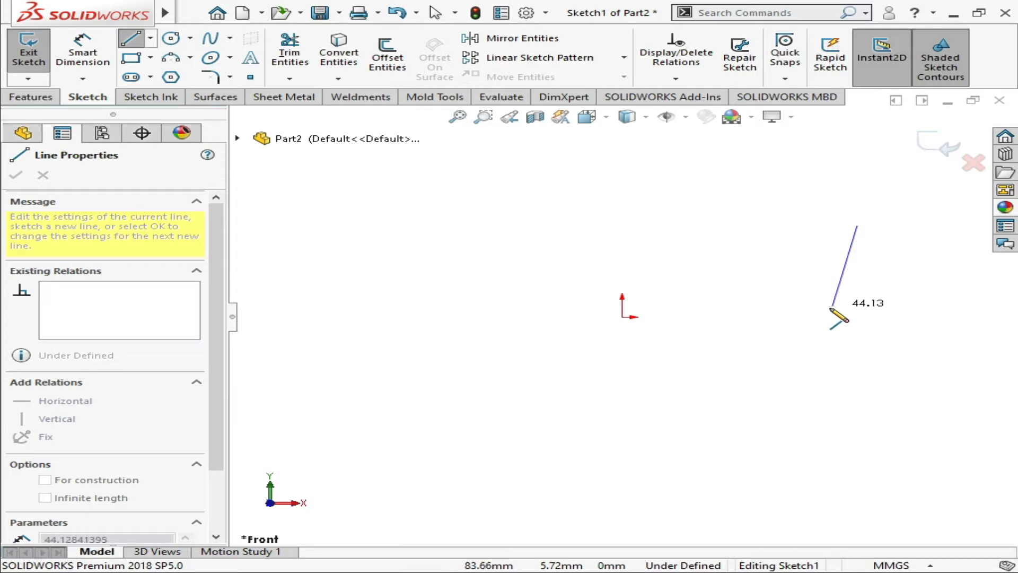
click(827, 308)
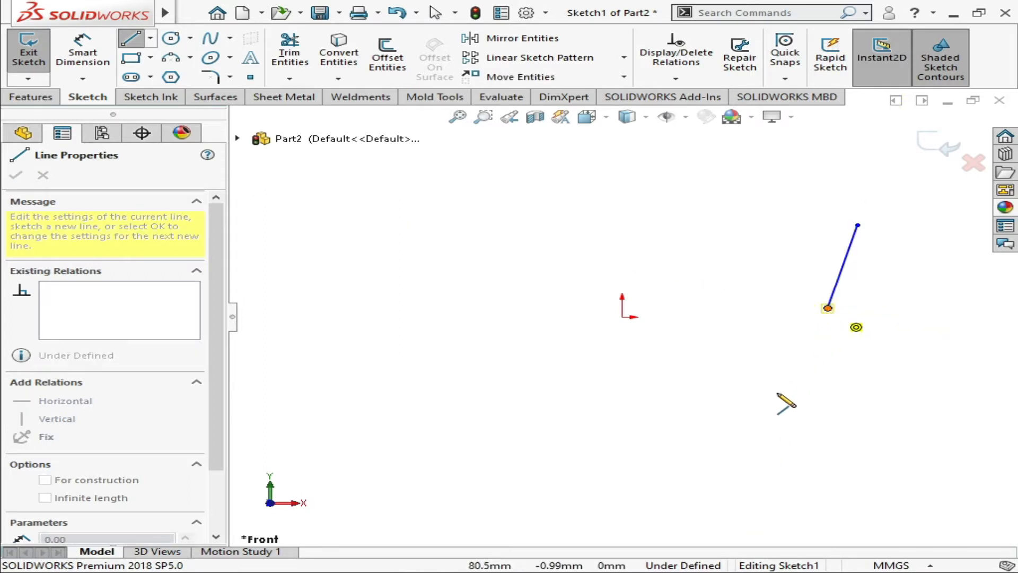
key(a)
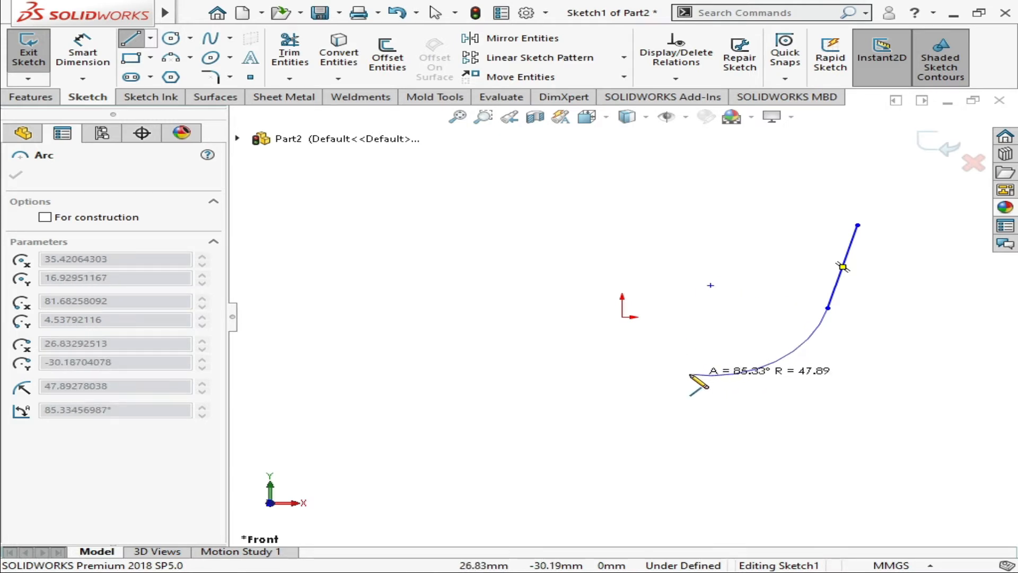
click(690, 374)
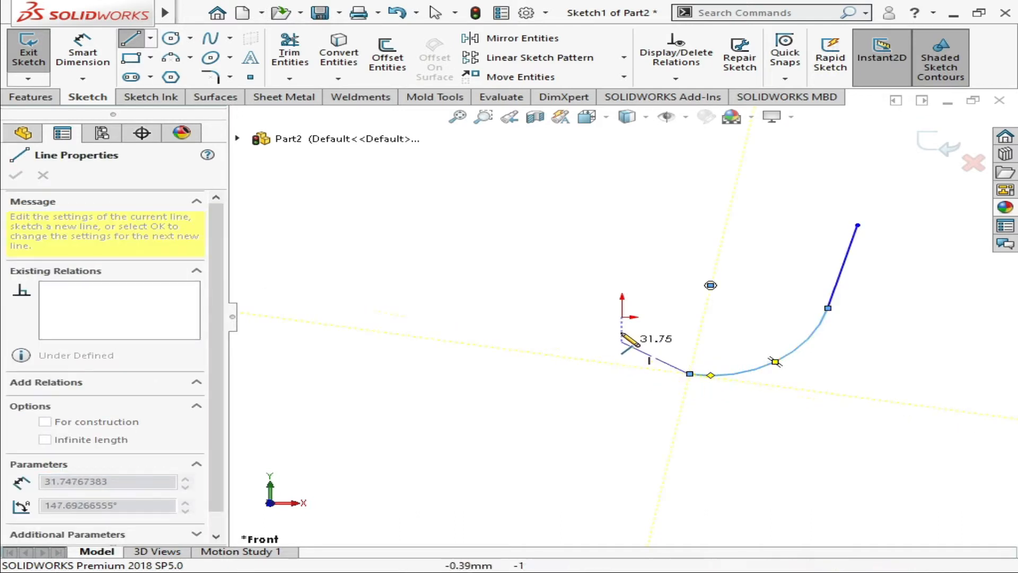
click(622, 365)
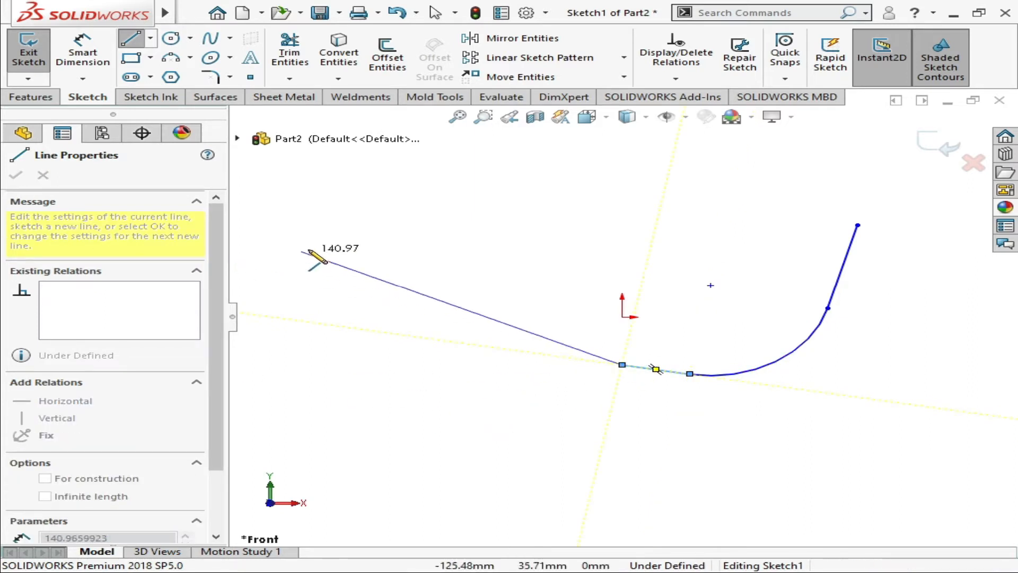
key(Escape)
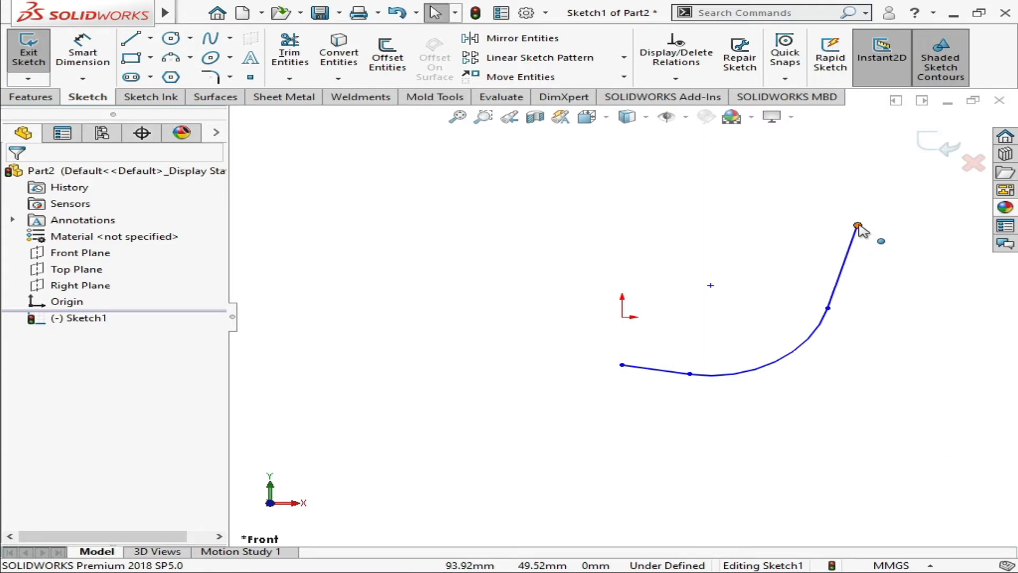
drag(857, 226, 873, 194)
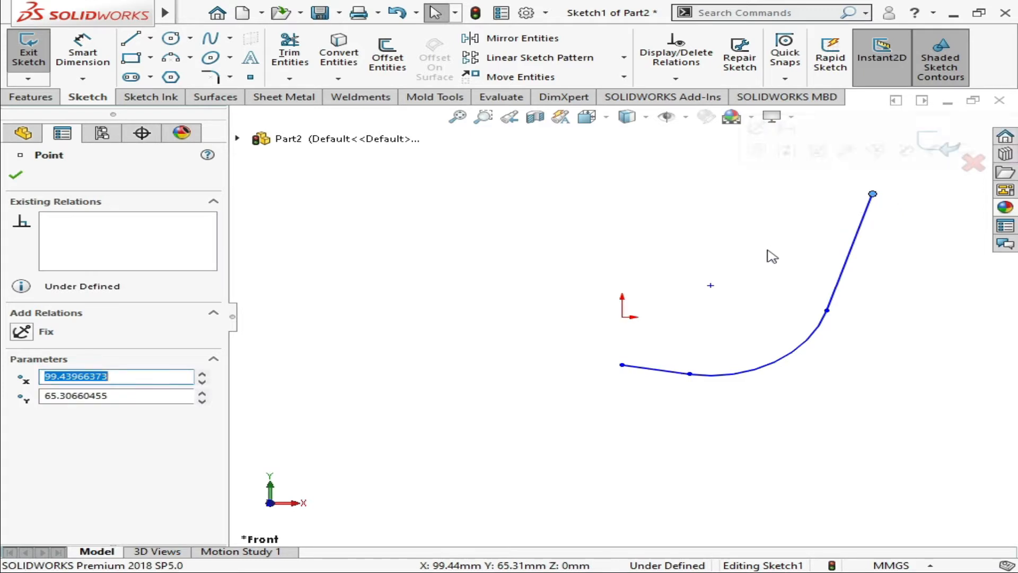
click(18, 180)
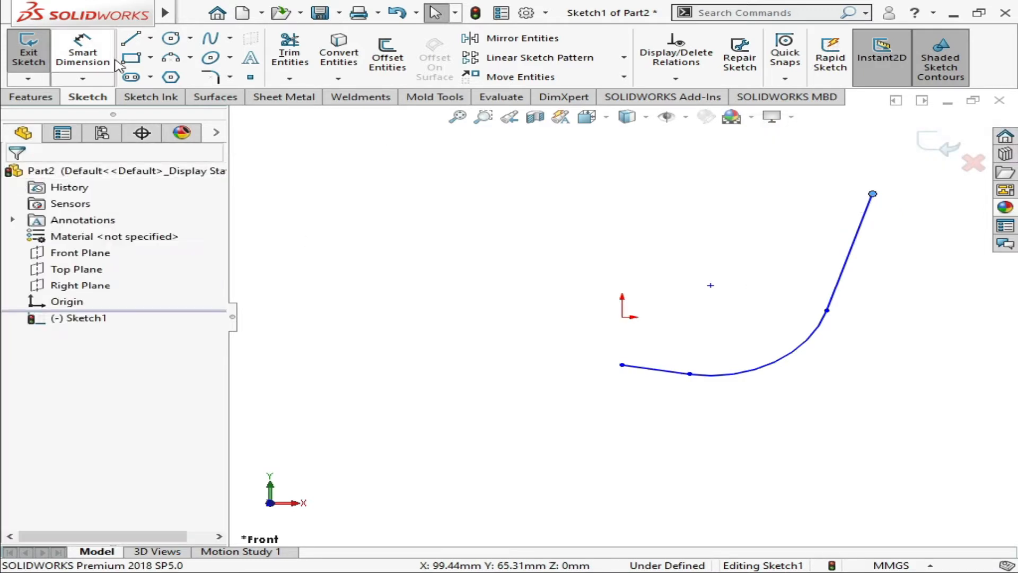
Check the chair reference photo and close the profile with six connected lines from the upper endpoint around the inner side to the seat's front end
click(132, 41)
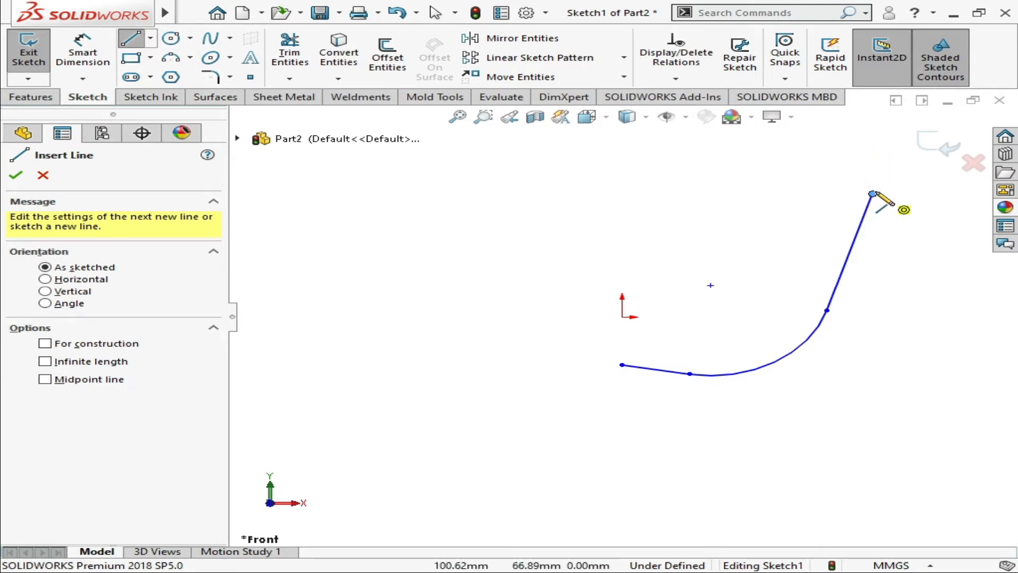
key(alt+Tab)
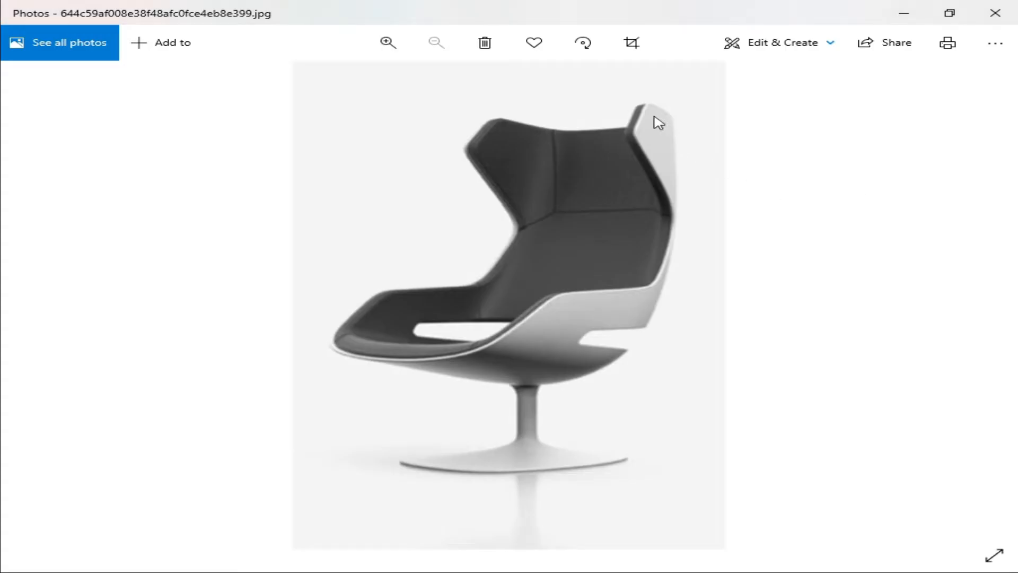
key(alt+Tab)
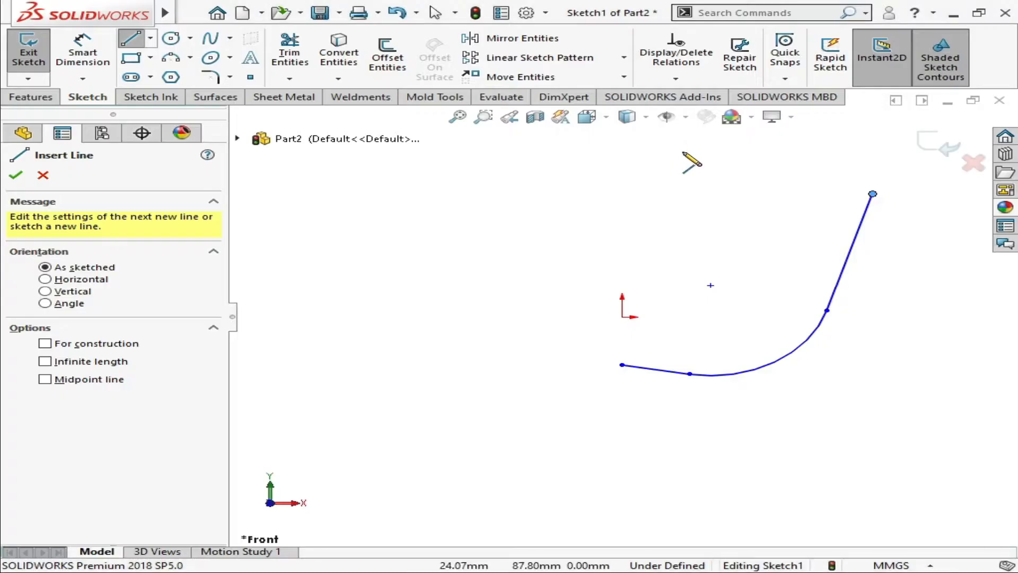
click(871, 193)
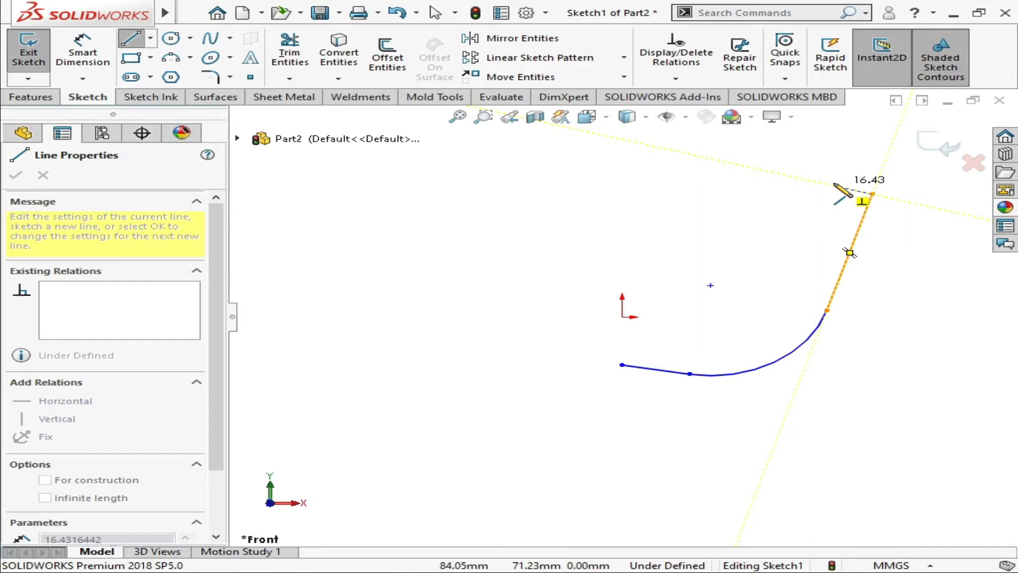
click(853, 195)
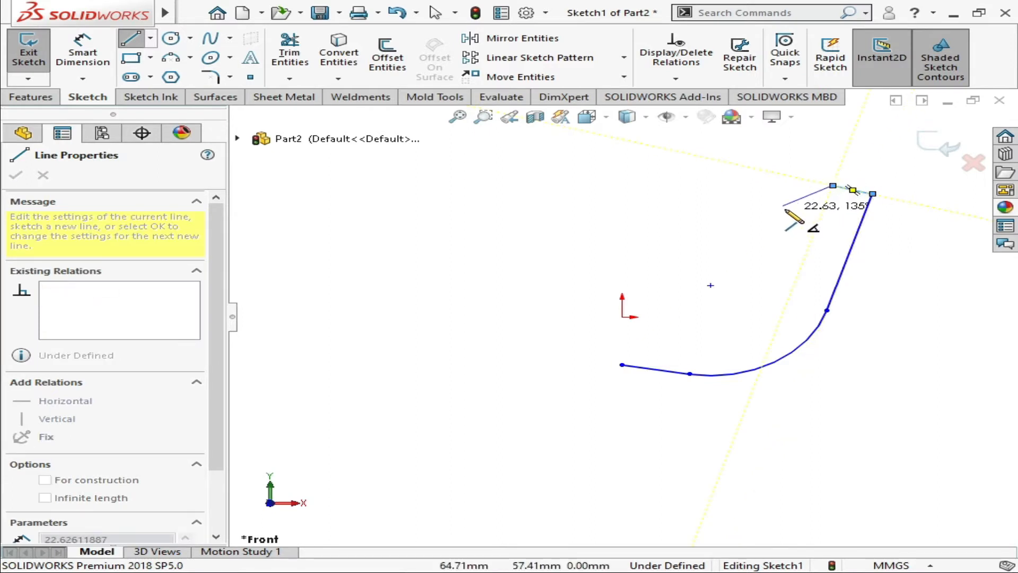
click(783, 206)
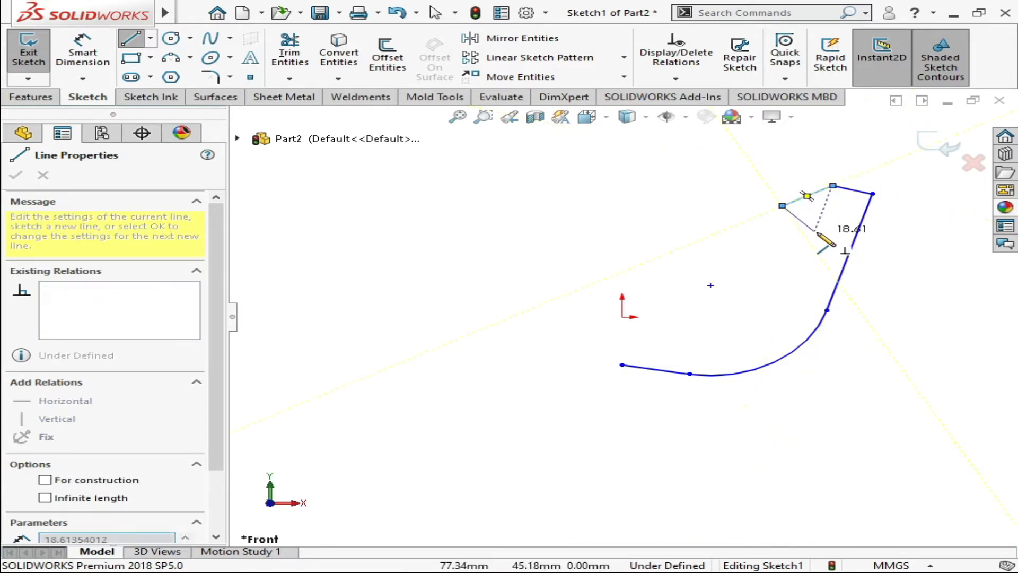
click(807, 269)
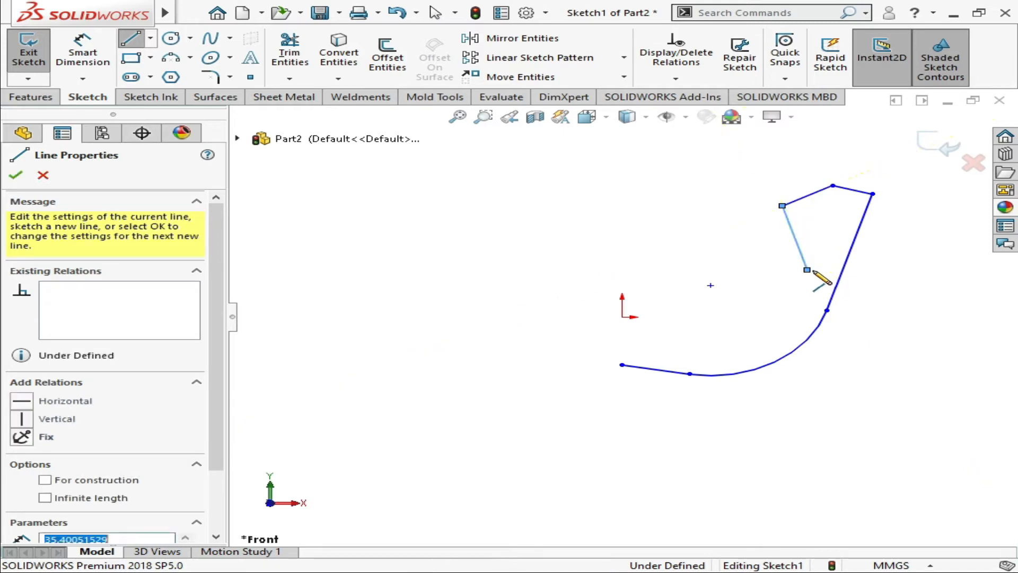
click(783, 327)
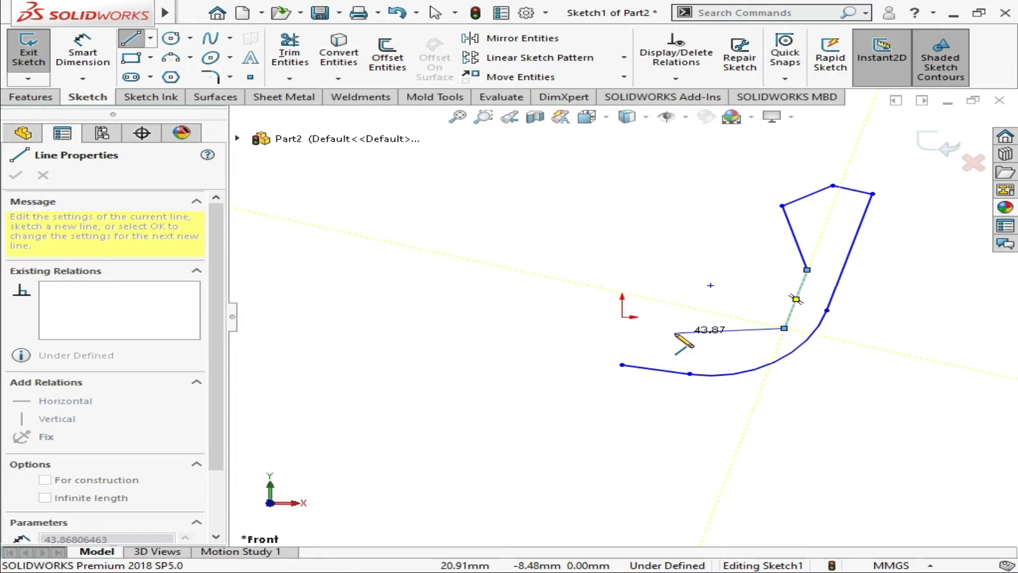
click(675, 334)
click(622, 364)
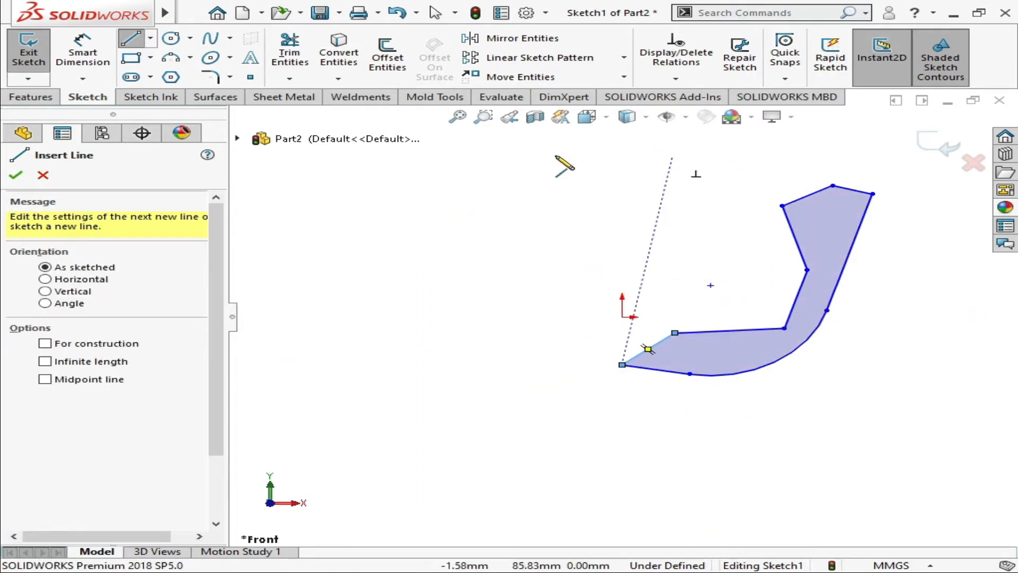
Start an Extruded Boss/Base from the closed chair profile
click(17, 98)
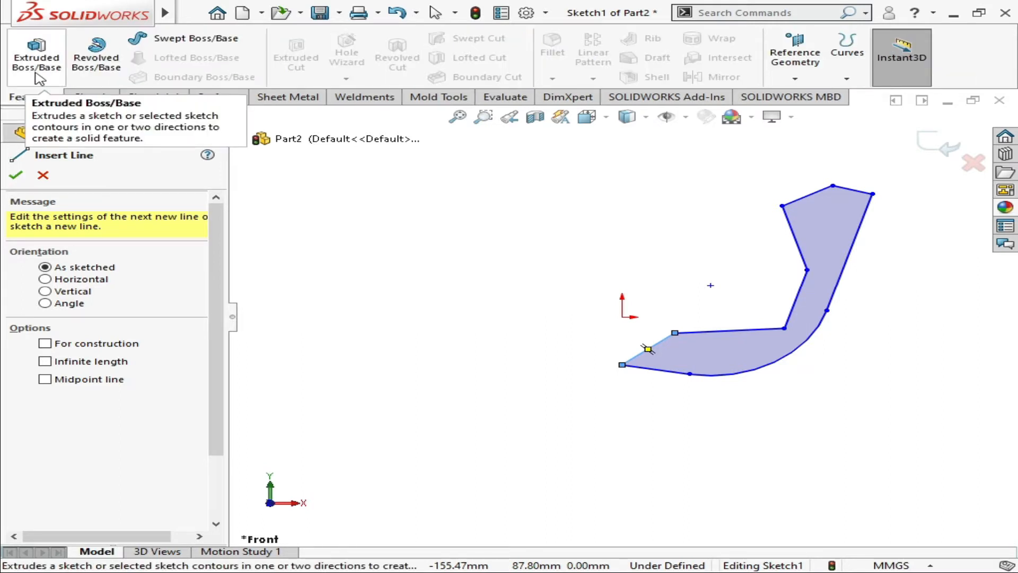
click(36, 75)
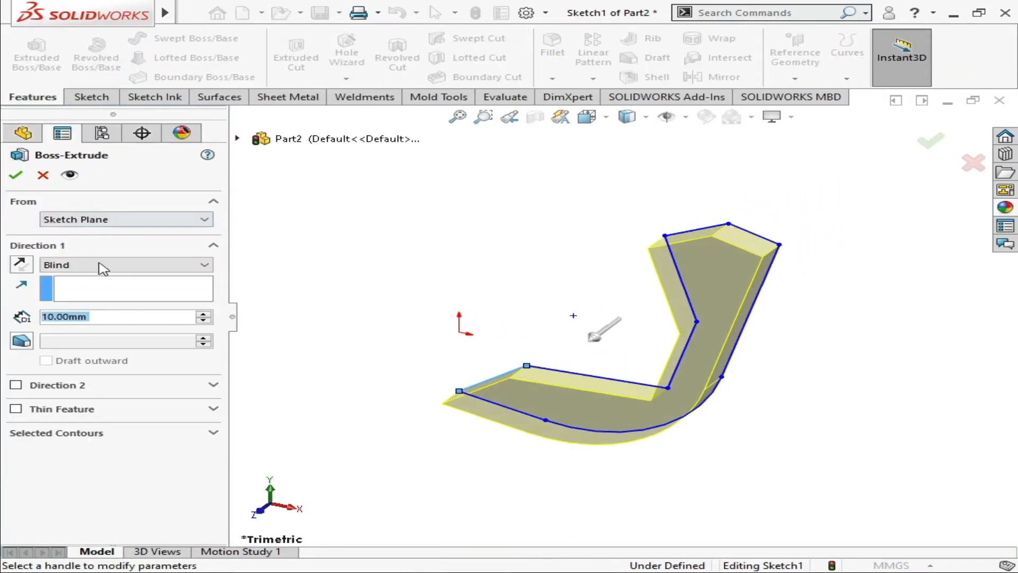
click(131, 270)
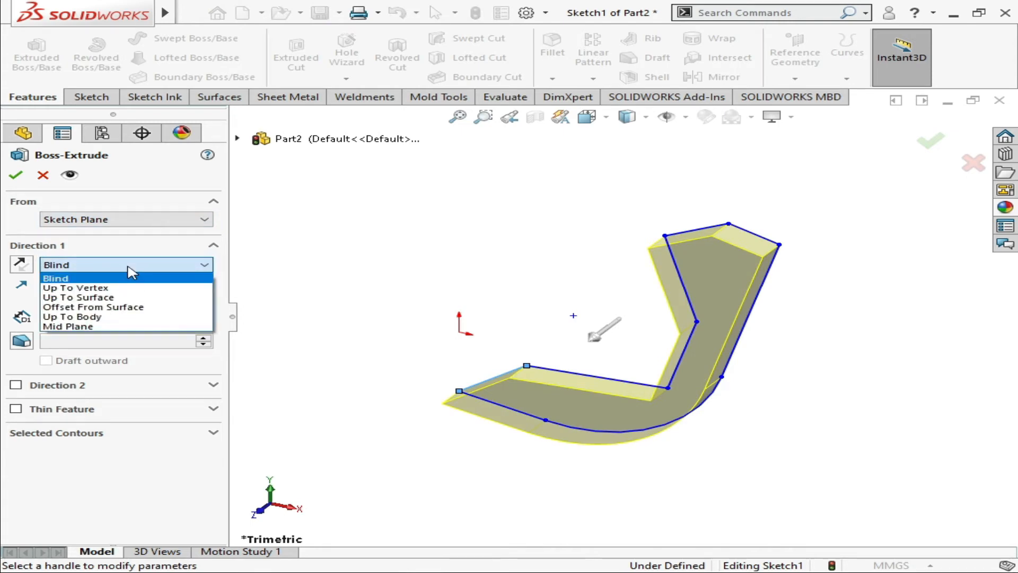
click(137, 325)
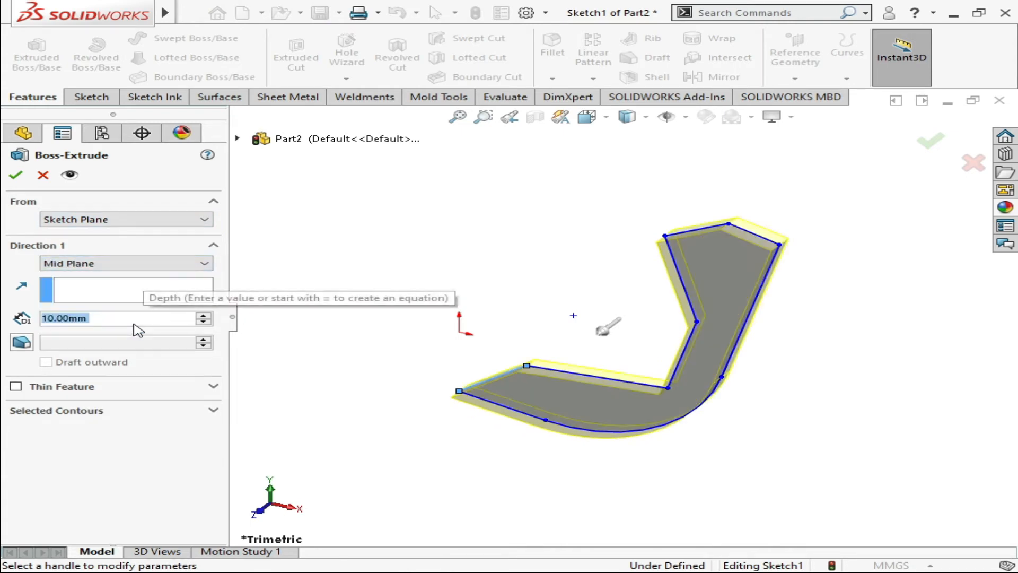
click(175, 265)
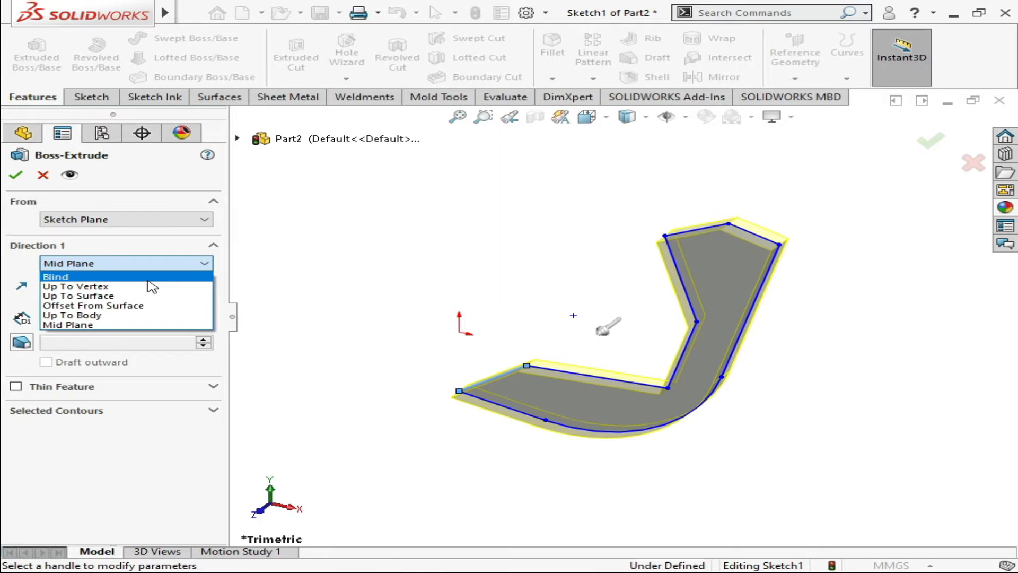
click(148, 278)
Extrude the chair profile 70 mm with a Blind end condition in the reversed direction
click(202, 312)
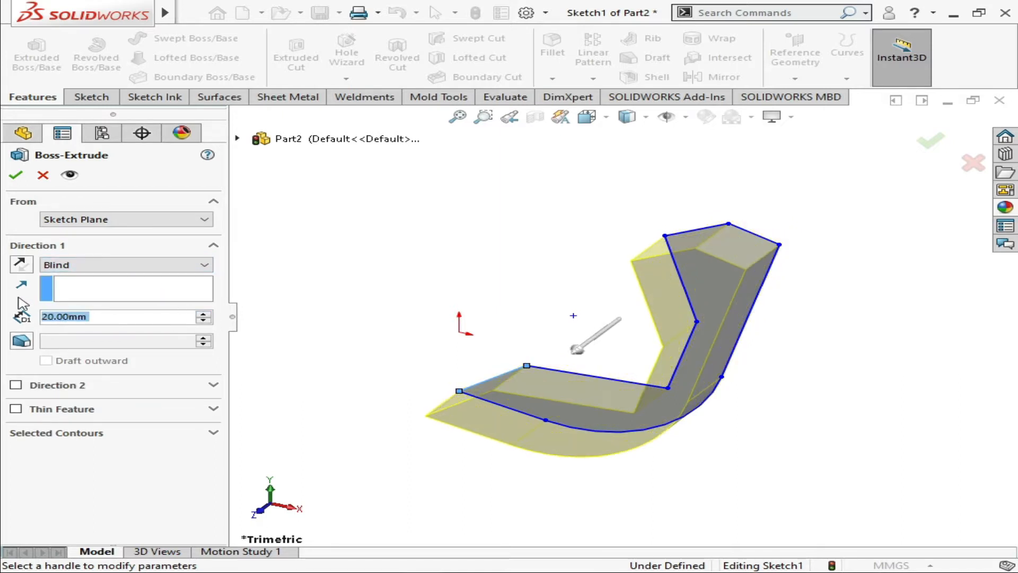
click(23, 264)
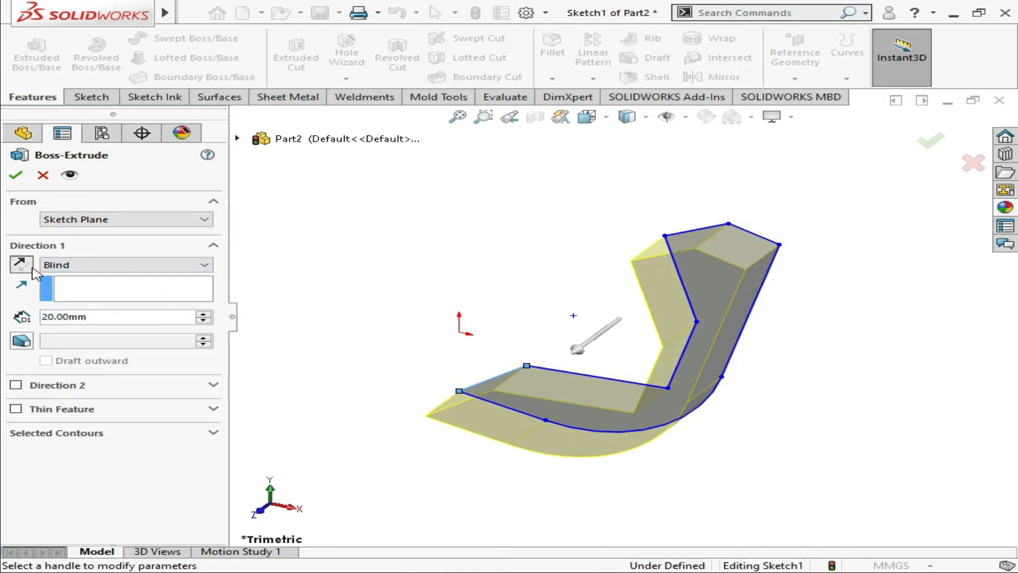
click(201, 314)
click(201, 313)
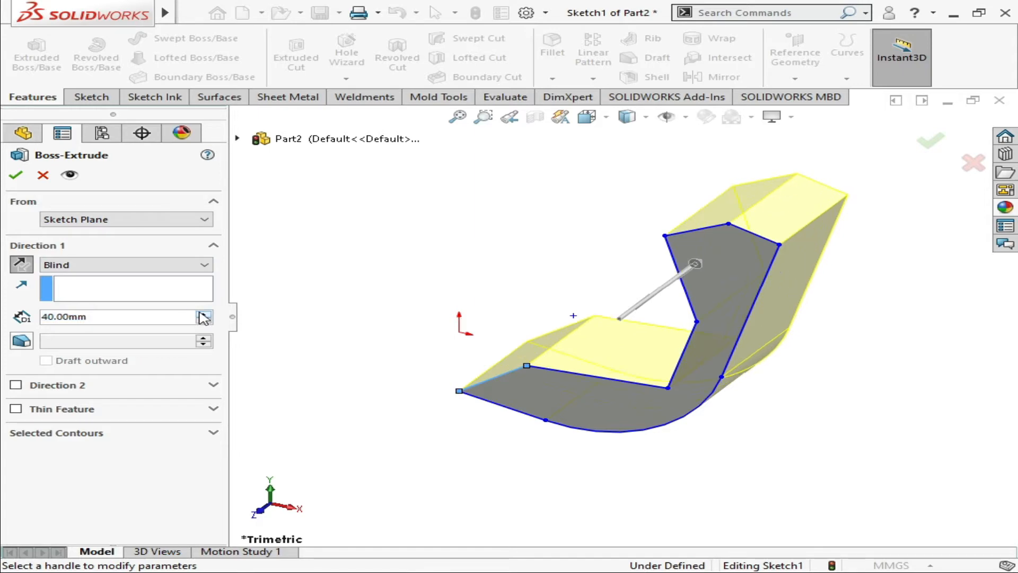
click(200, 313)
click(201, 313)
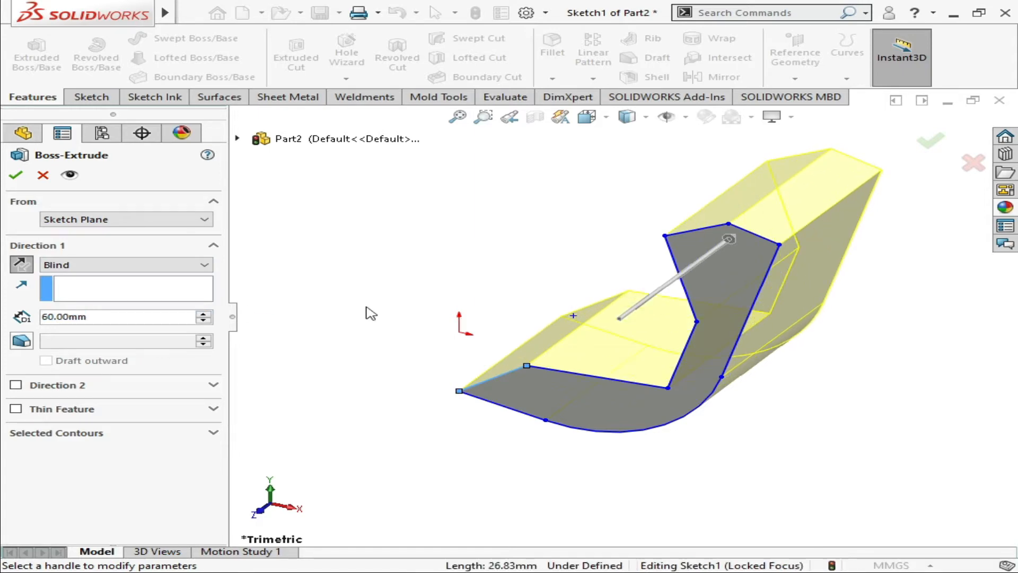
middle_drag(365, 306, 304, 302)
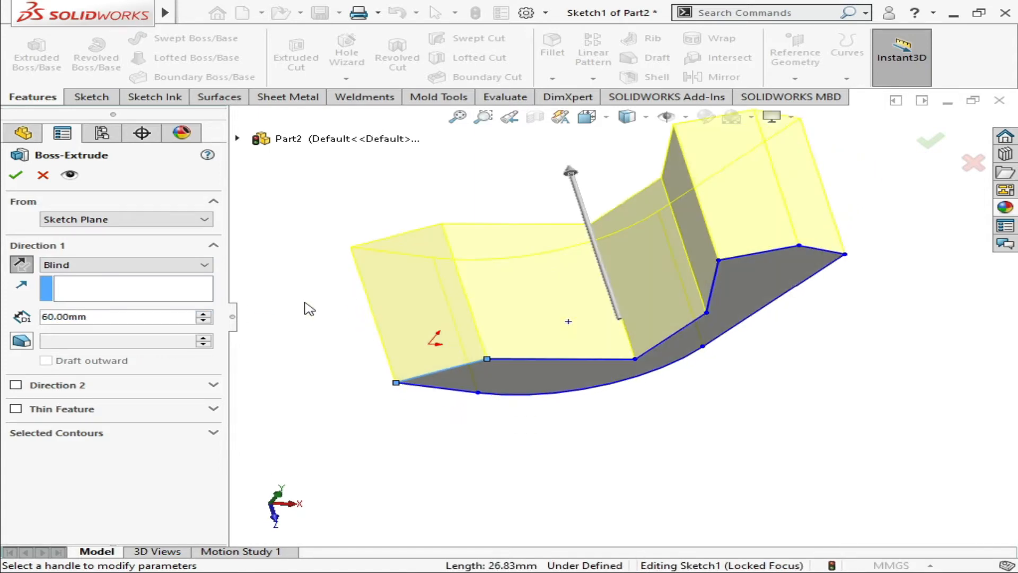
click(203, 313)
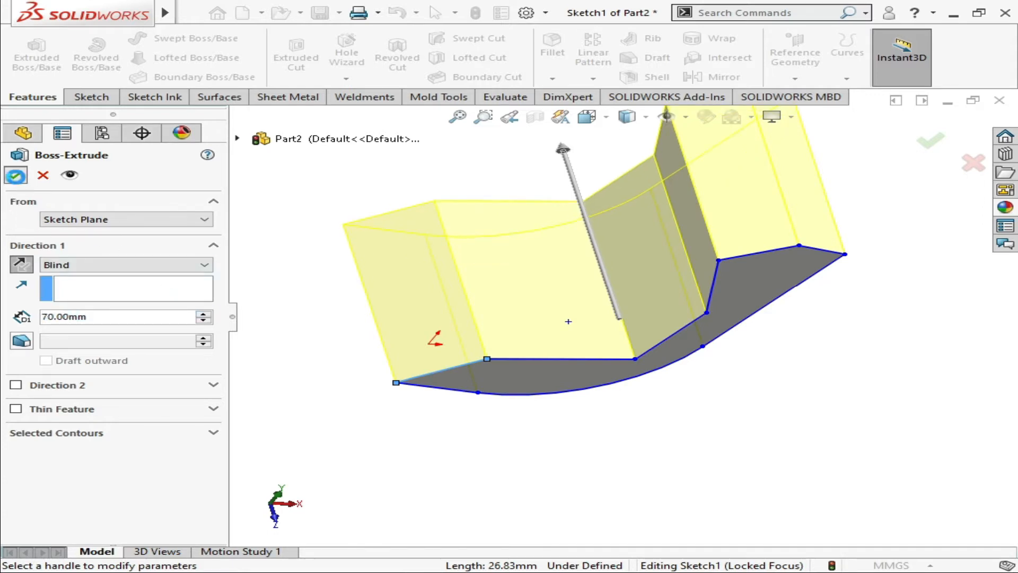
click(16, 175)
middle_drag(416, 413, 672, 350)
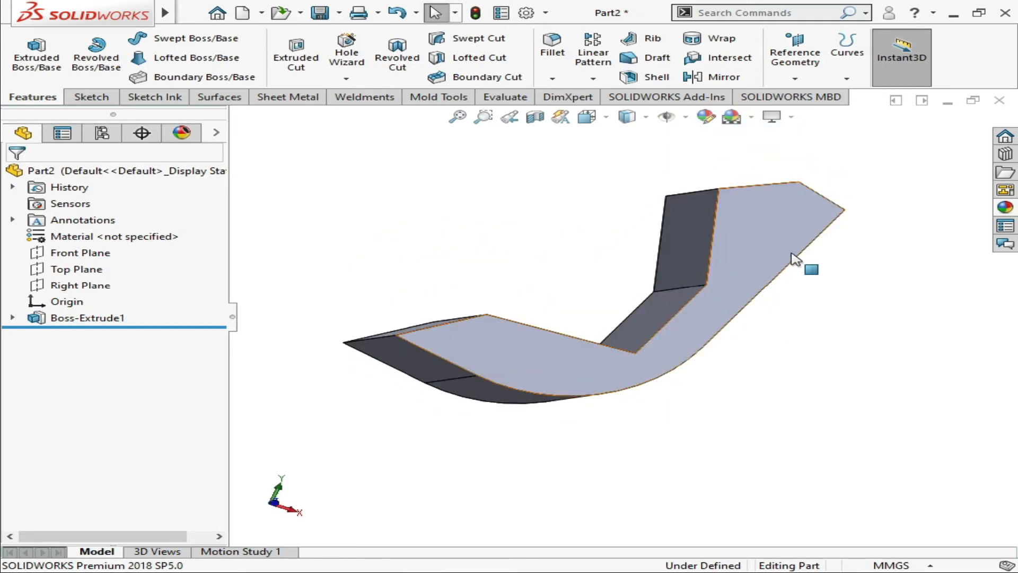
middle_drag(795, 257, 829, 209)
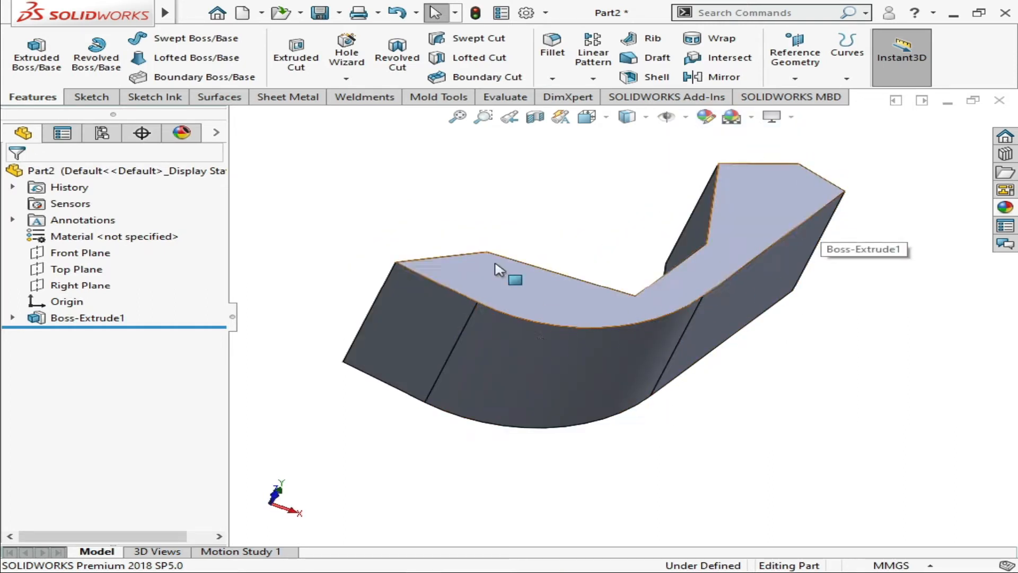
click(553, 58)
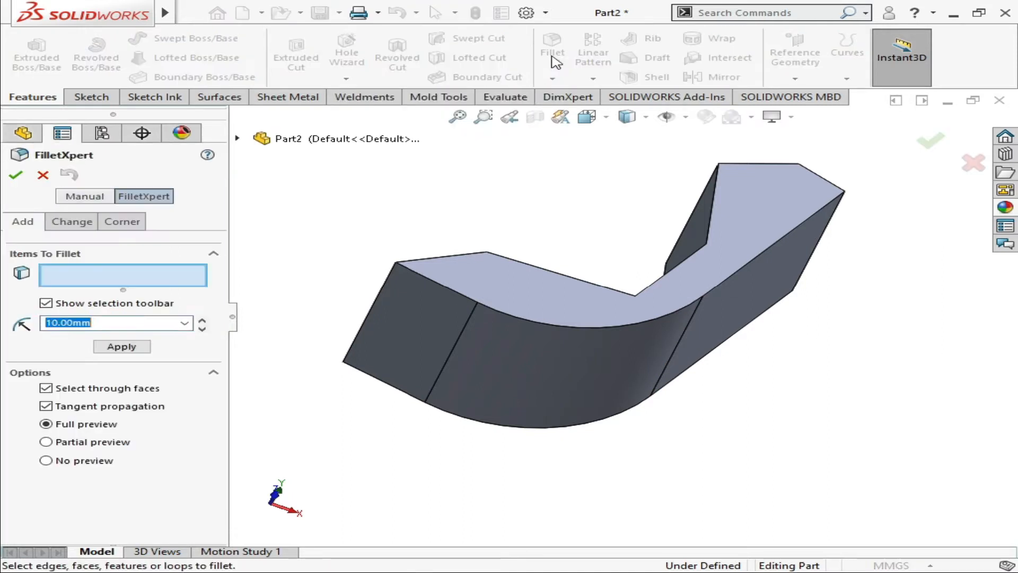
click(486, 305)
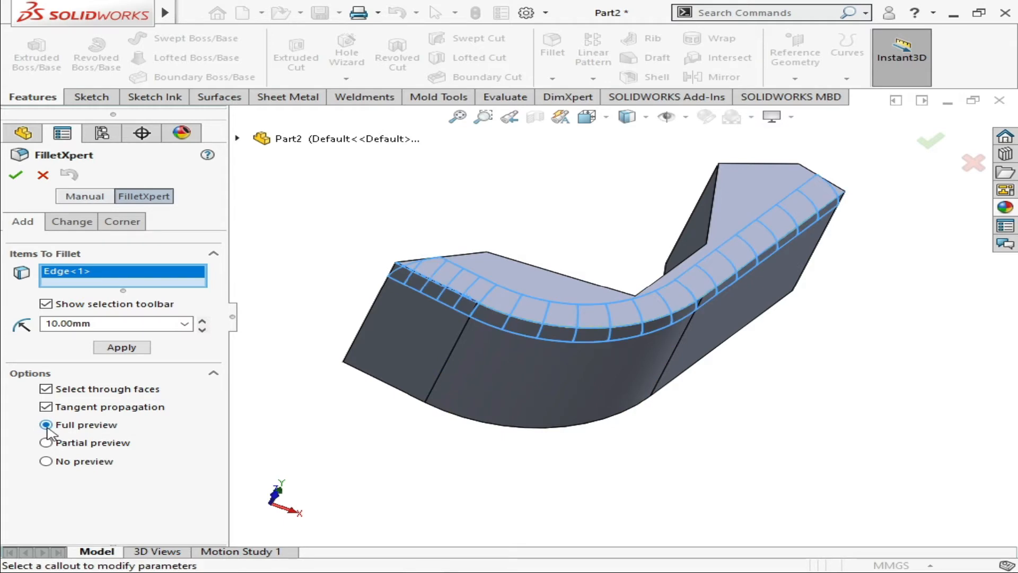
click(46, 461)
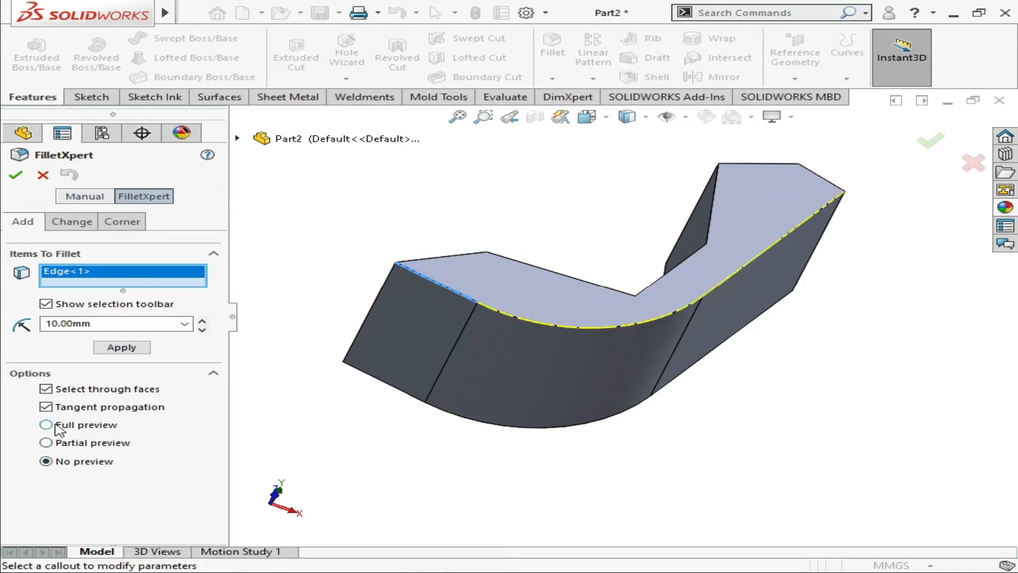
click(46, 425)
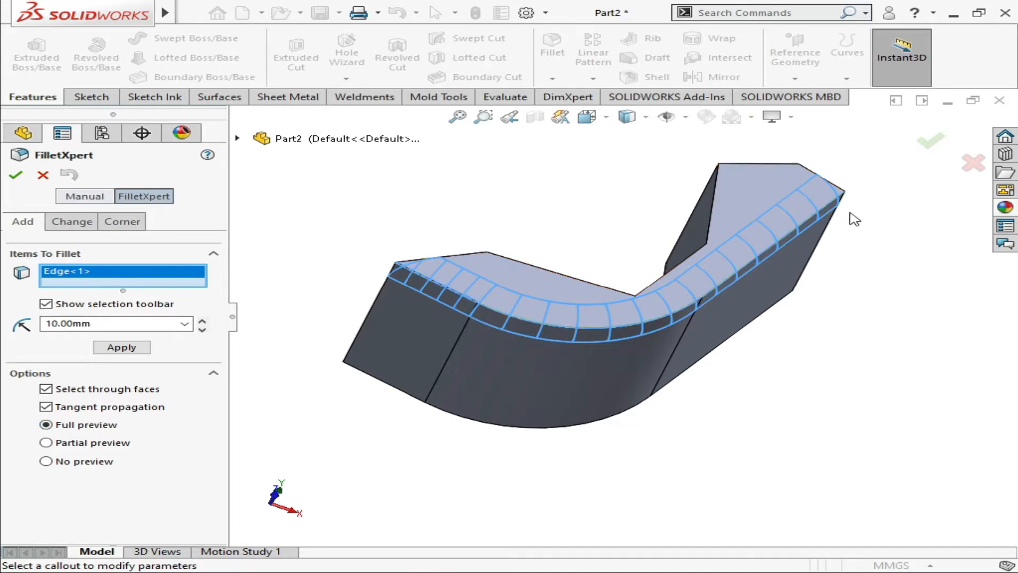
key(Down)
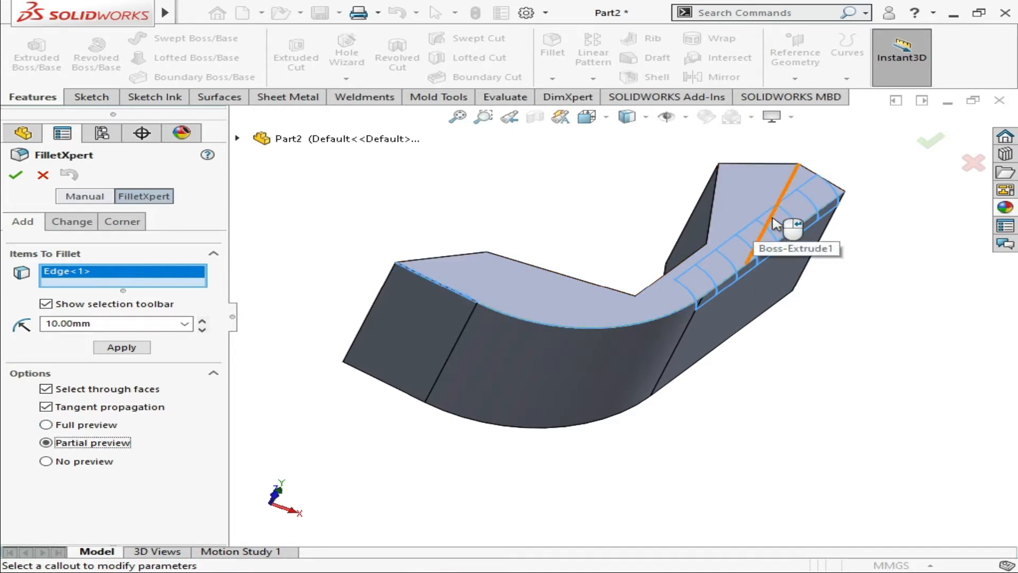
click(503, 314)
click(711, 269)
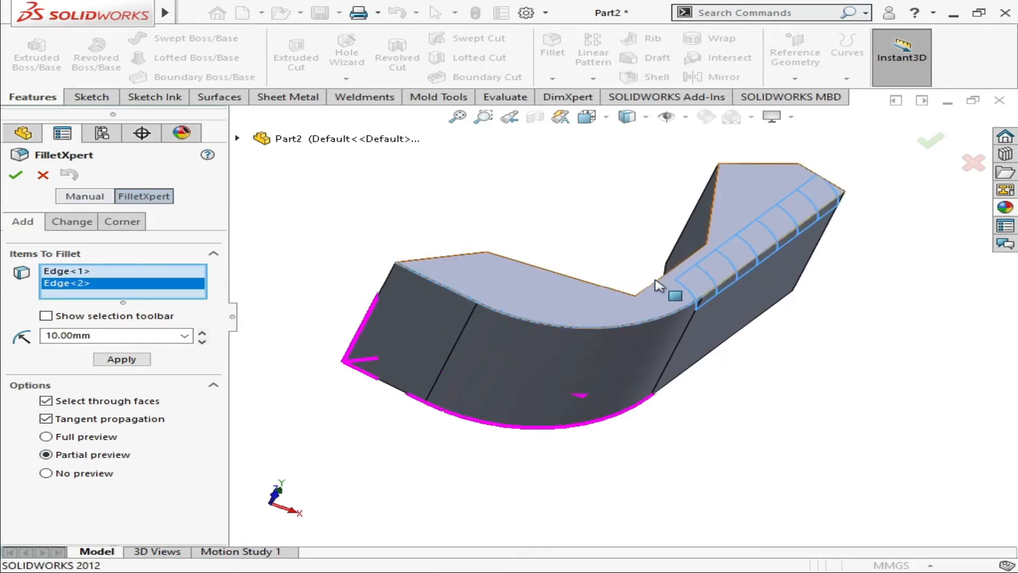
right_click(136, 296)
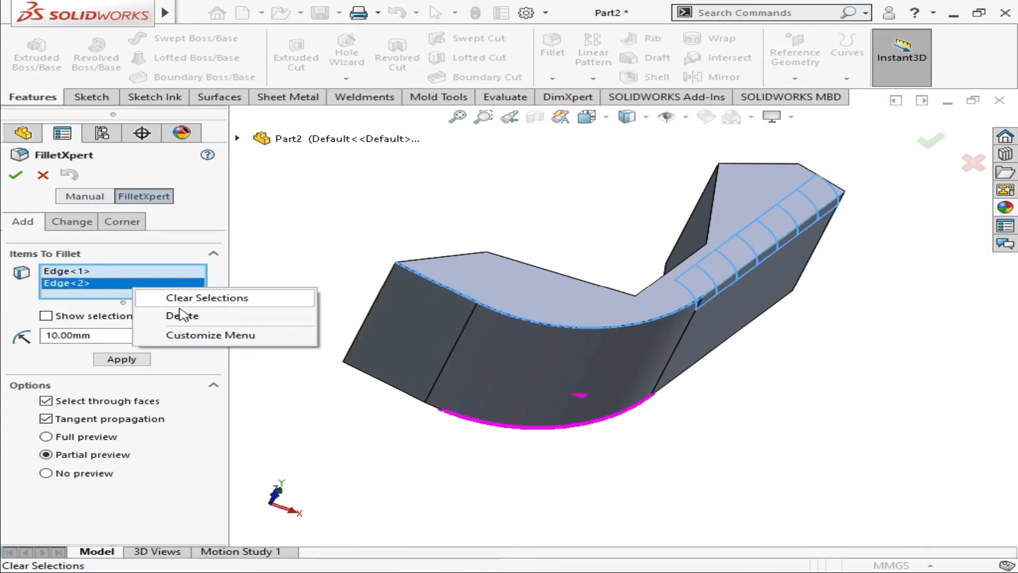
click(194, 298)
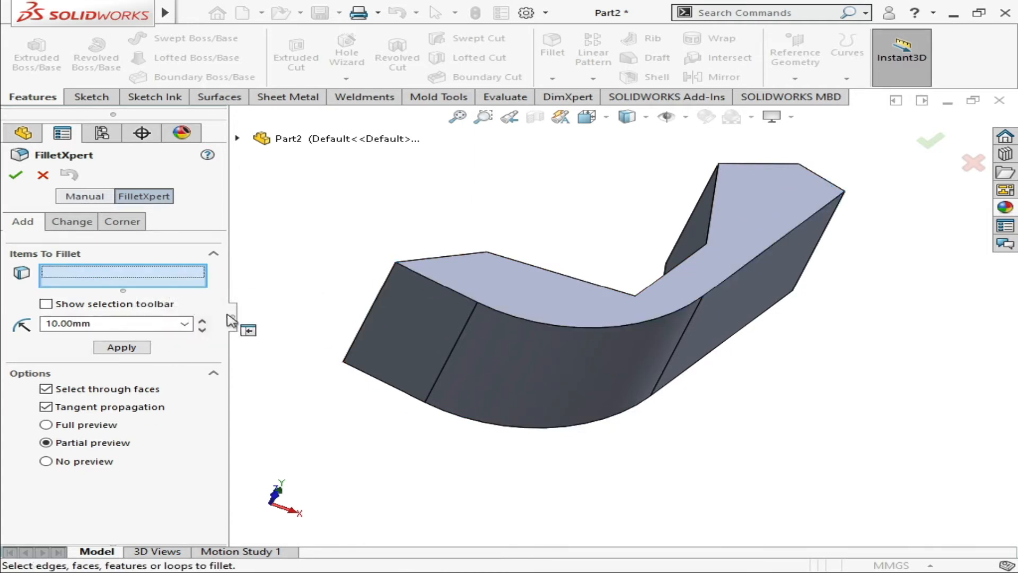
click(531, 320)
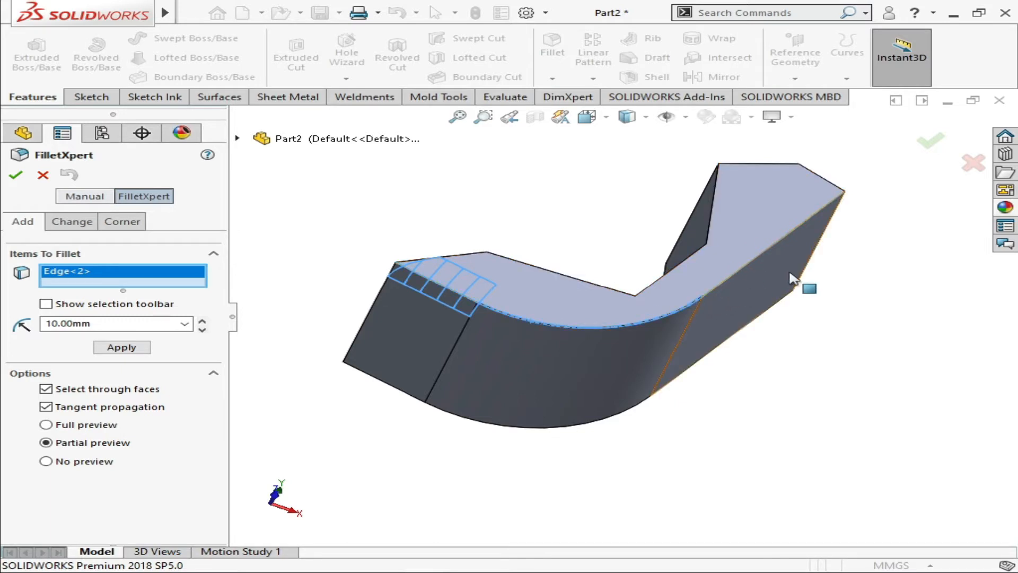
right_click(146, 283)
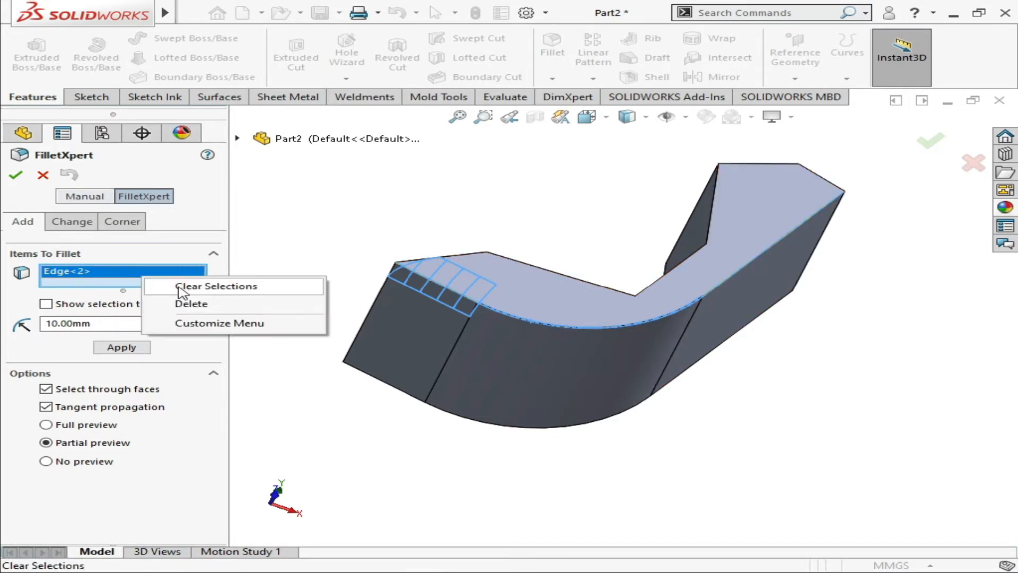
click(183, 286)
middle_drag(448, 410, 572, 416)
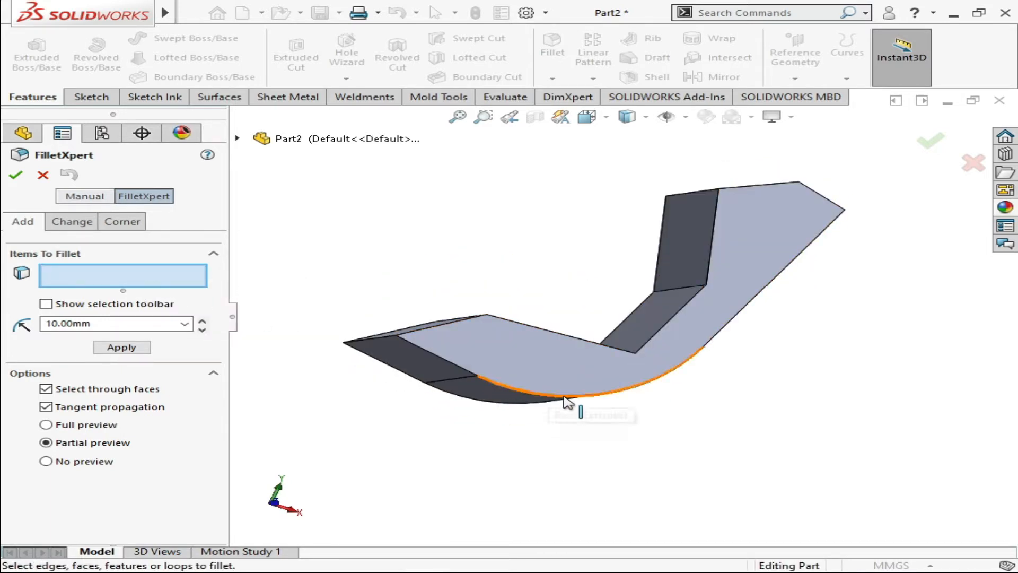
click(725, 335)
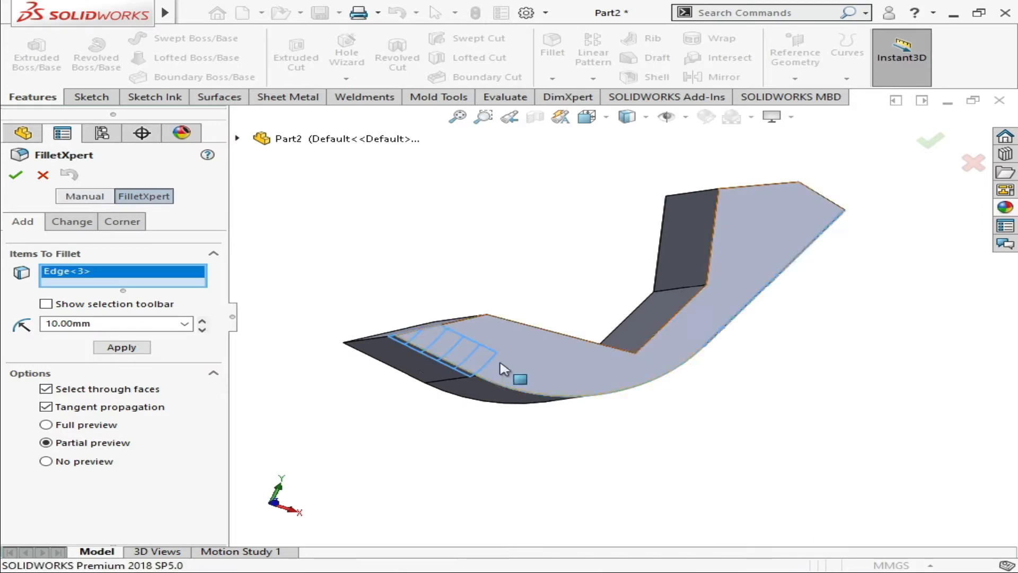
click(32, 179)
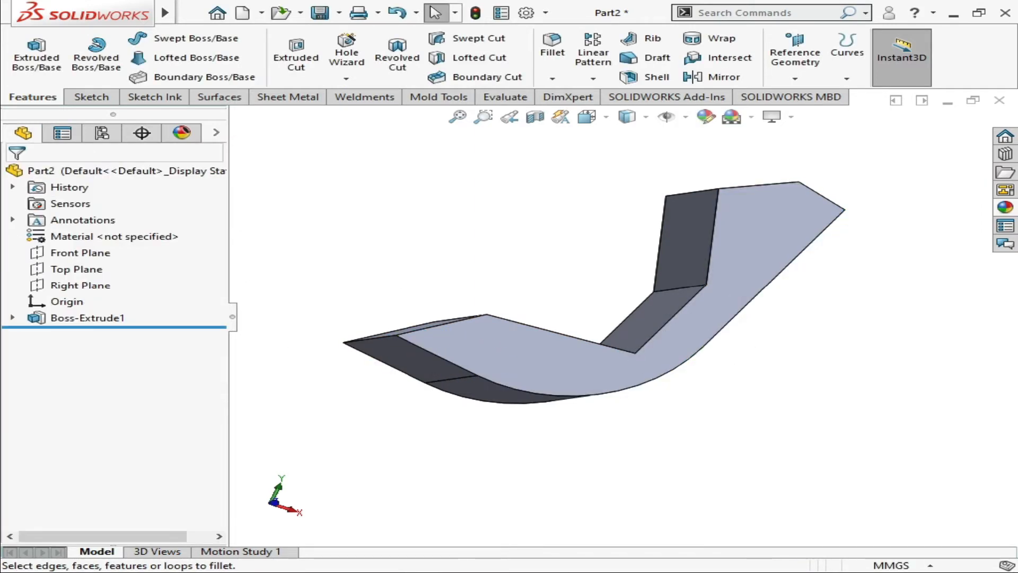
Start a fillet and select the two connected outer edges along one side of the chair body's underside and back
click(552, 48)
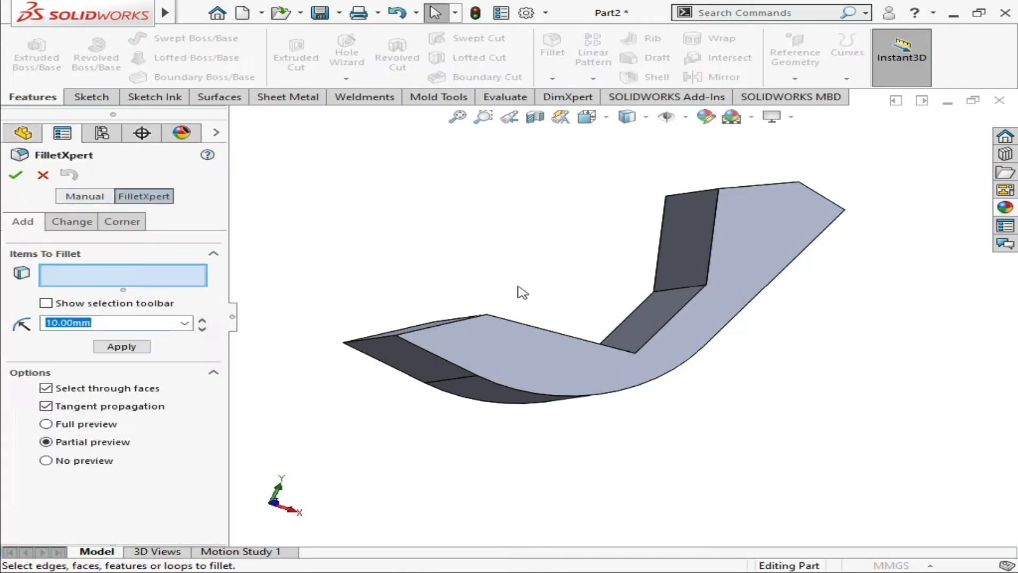
click(550, 398)
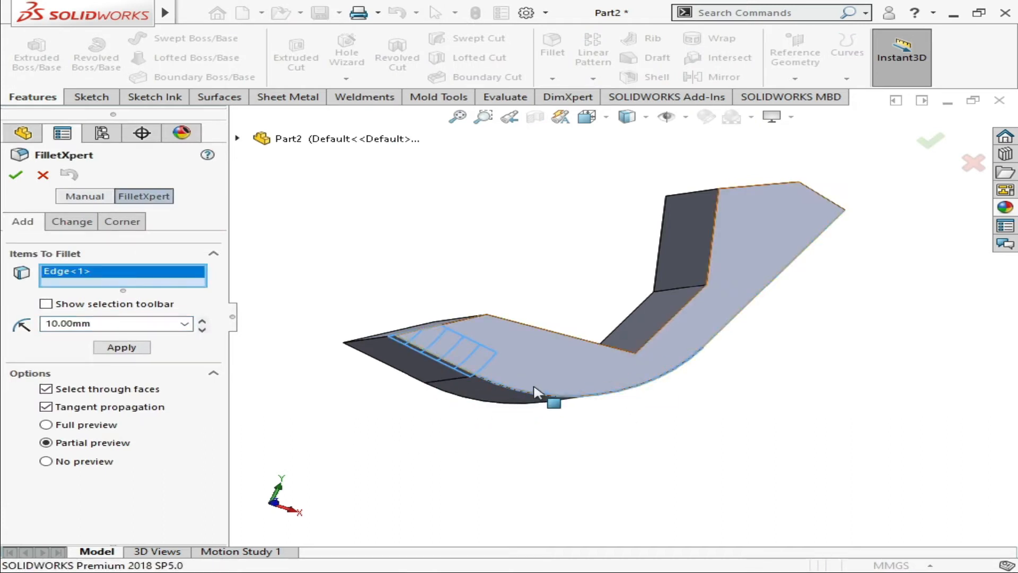
key(Left)
key(Left)
key(Left)
key(Left)
click(577, 309)
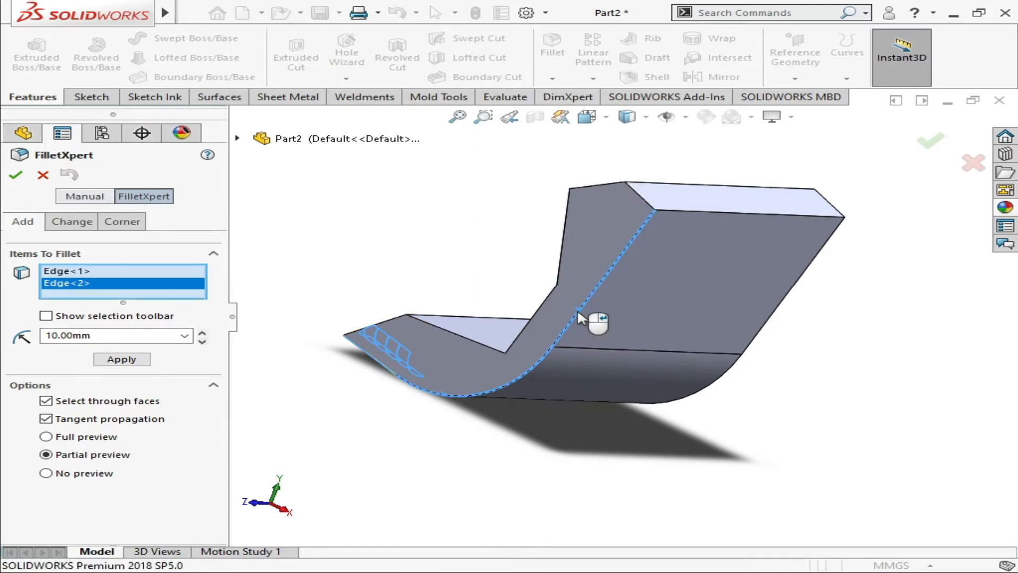
click(457, 397)
click(458, 397)
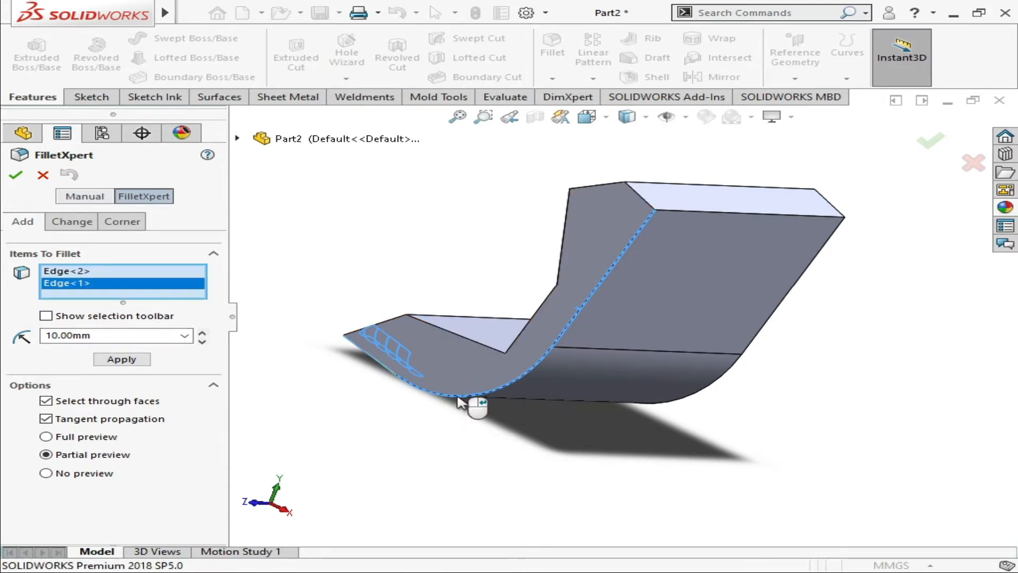
key(Right)
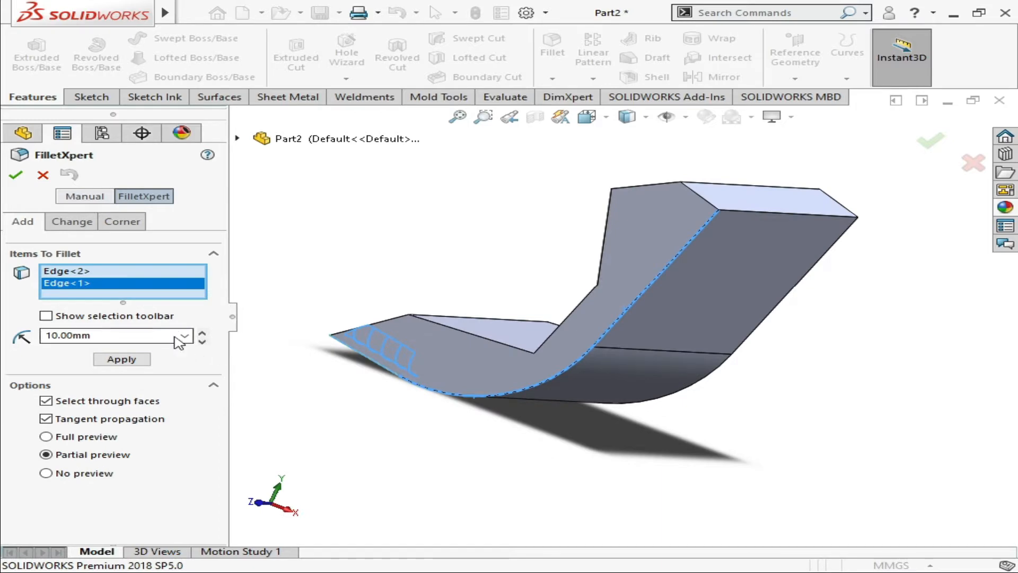
Turn on the full preview, set the fillet radius to 30 mm and apply it to the selected outer edges
click(47, 437)
key(Down)
key(Down)
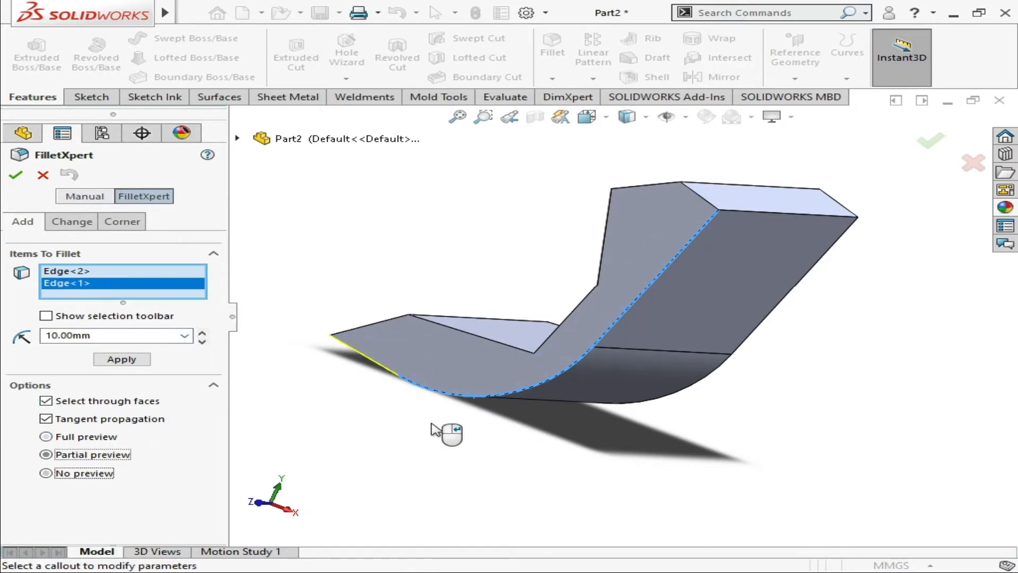
click(46, 437)
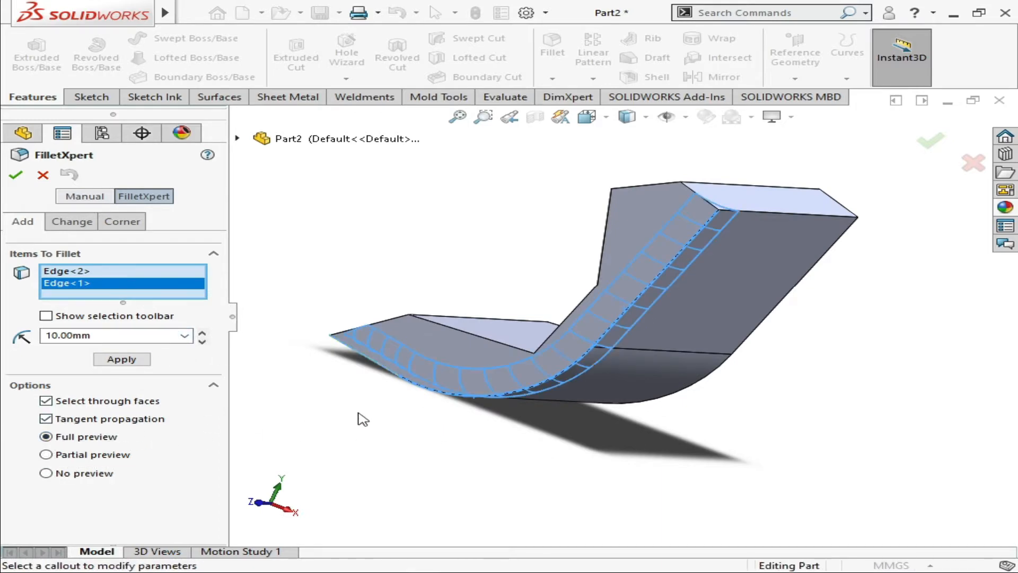
middle_drag(357, 418, 389, 362)
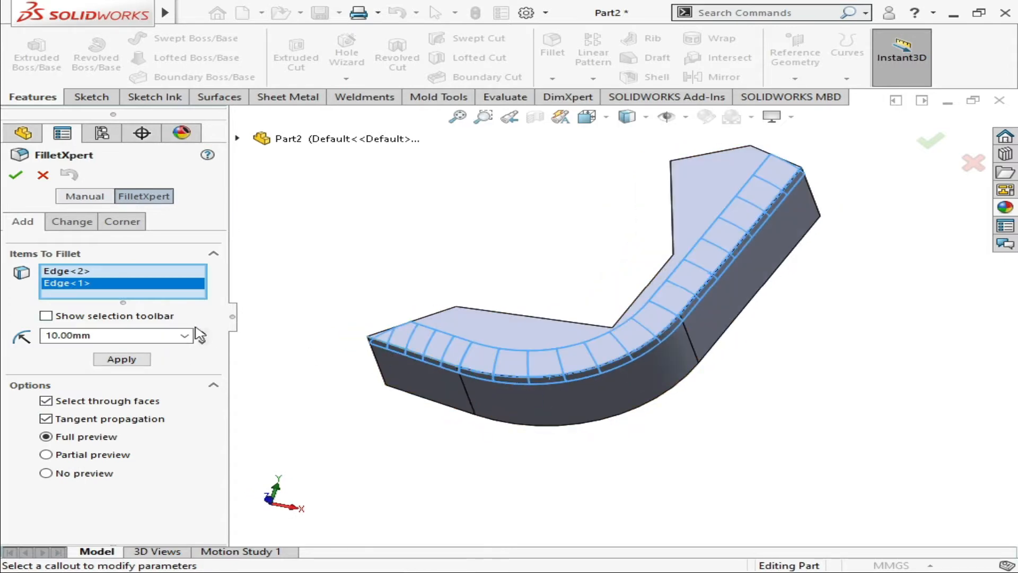
click(201, 333)
click(202, 332)
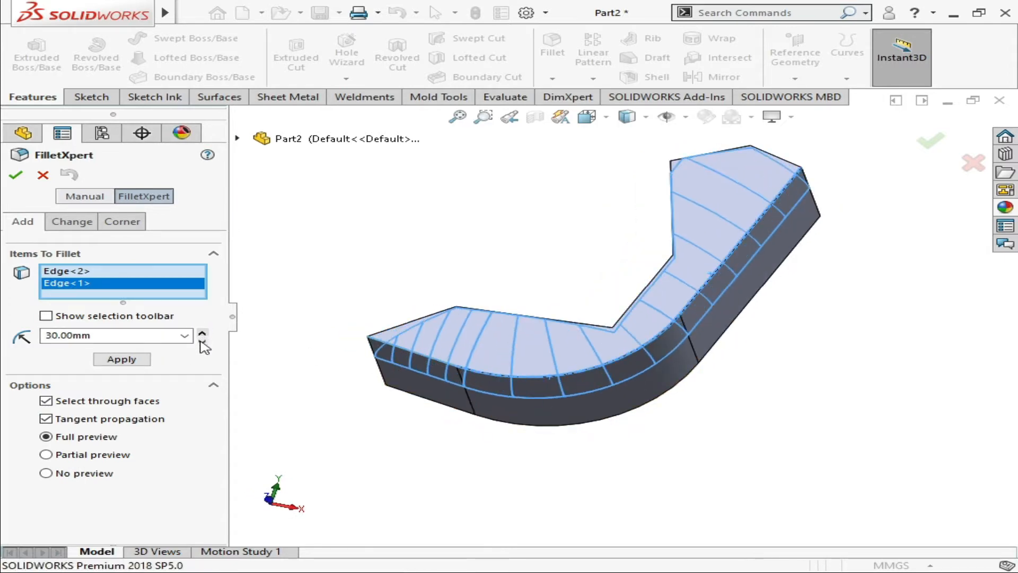
click(122, 359)
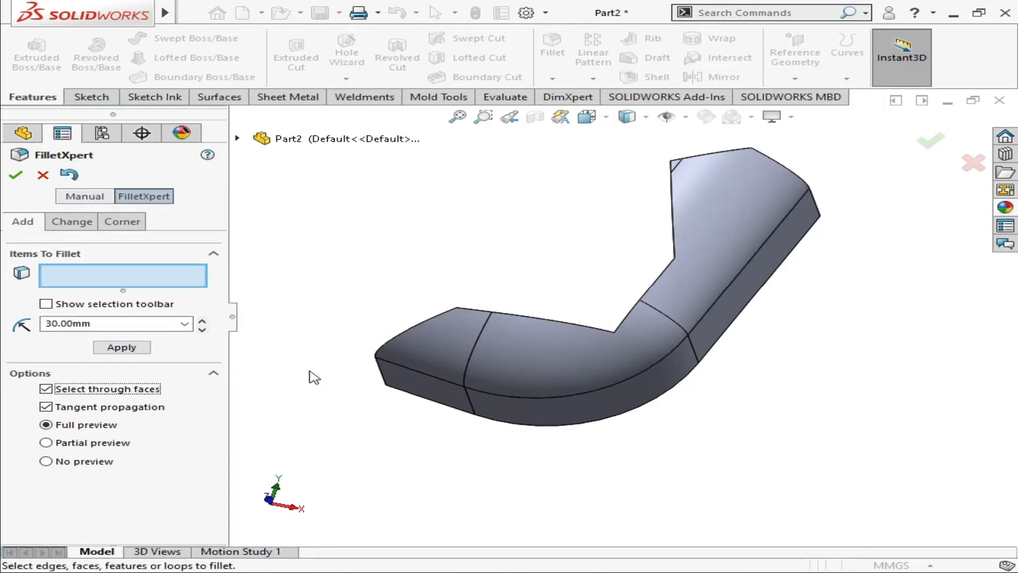
Fillet the matching outer edge chain on the opposite side of the chair body with a 30 mm radius
middle_drag(413, 341, 554, 400)
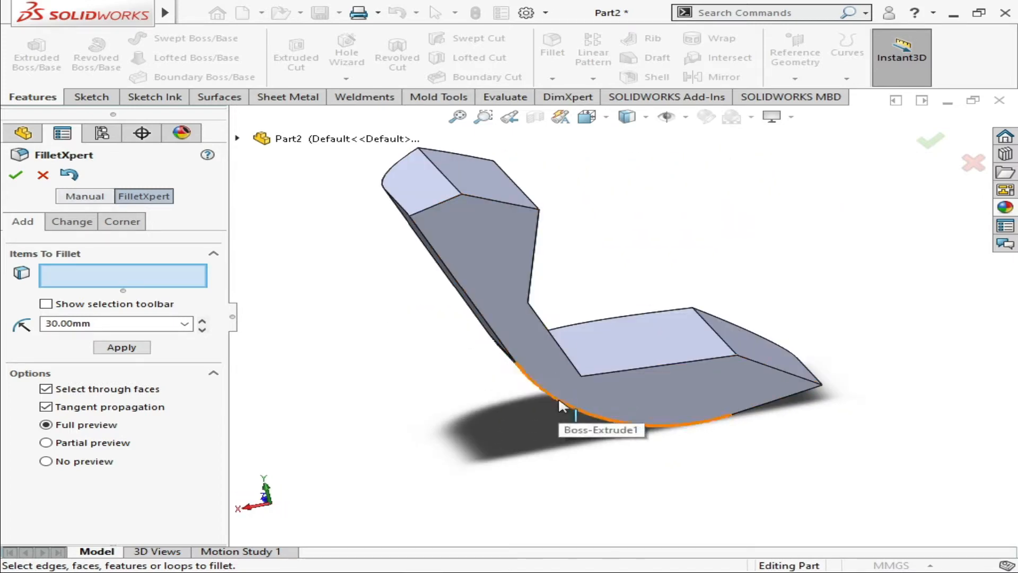
click(520, 372)
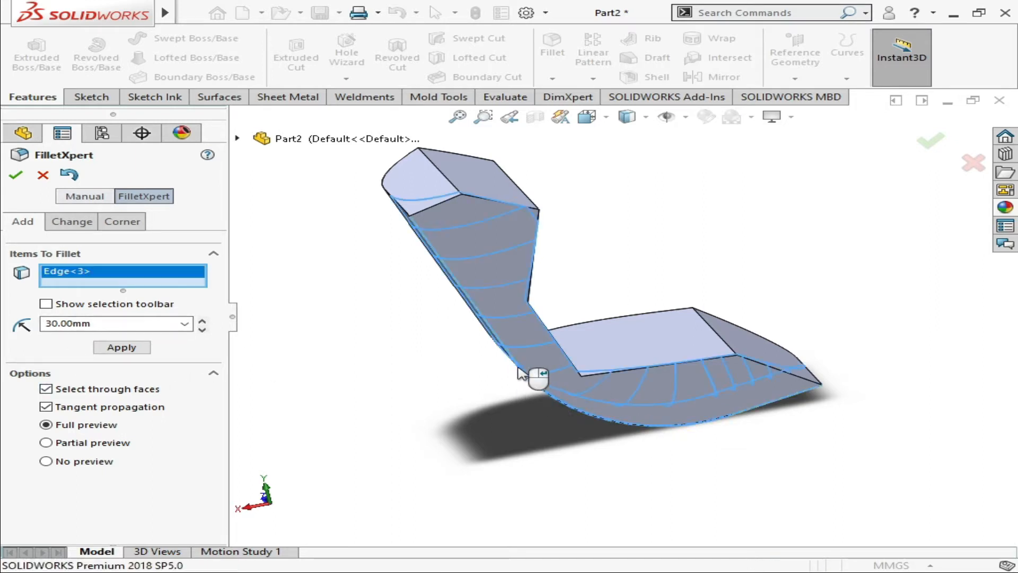
click(123, 346)
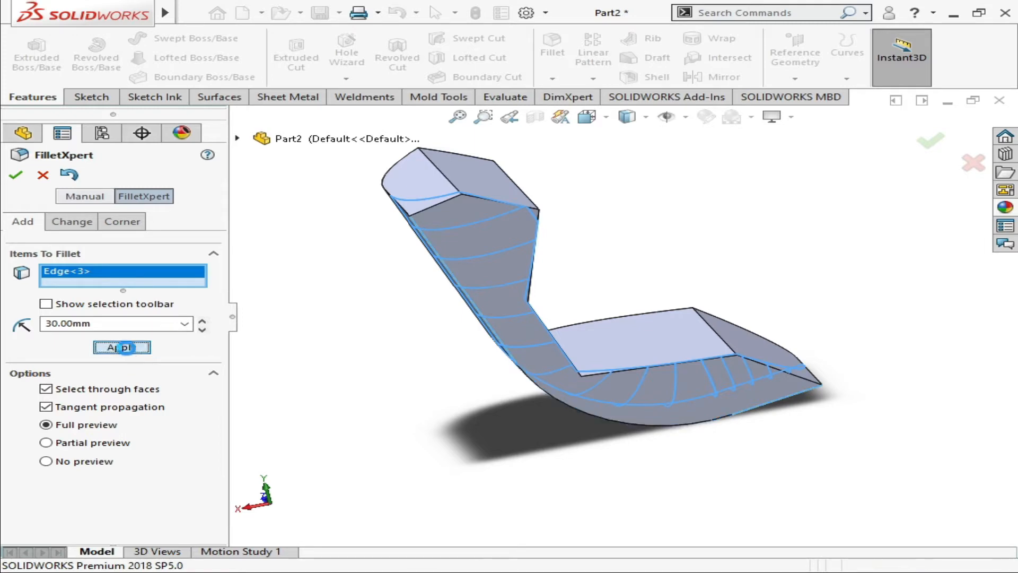
click(16, 177)
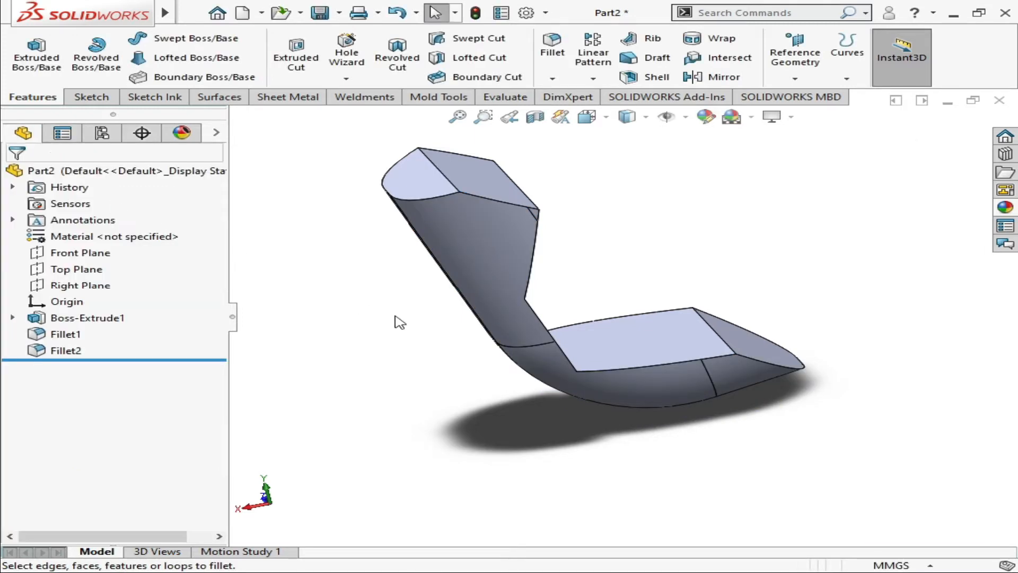
Start a shell and select the six flat faces along the chair's top end, inner back, seat and front end for removal
middle_drag(598, 420, 688, 360)
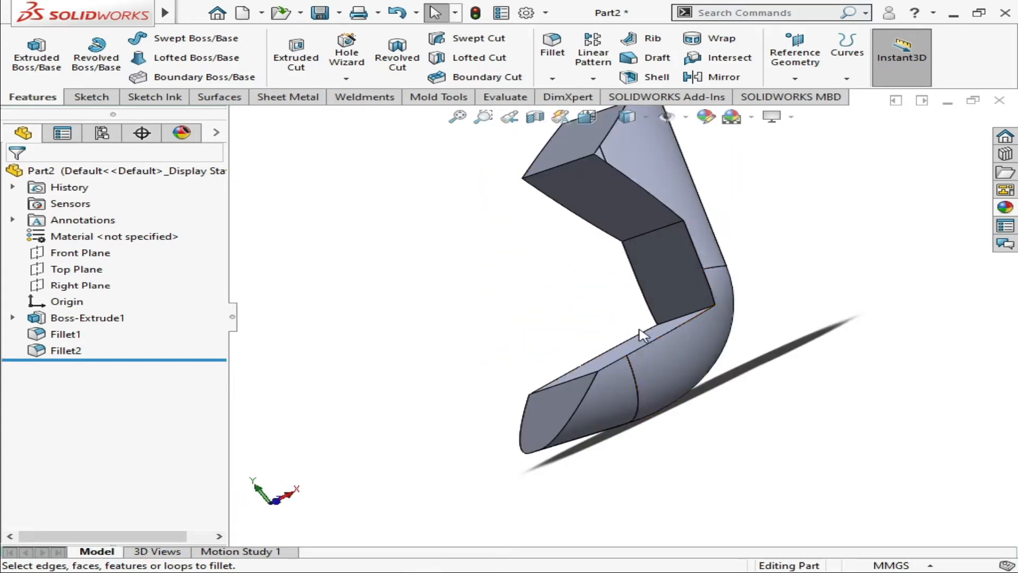
key(Right)
key(Right)
key(Right)
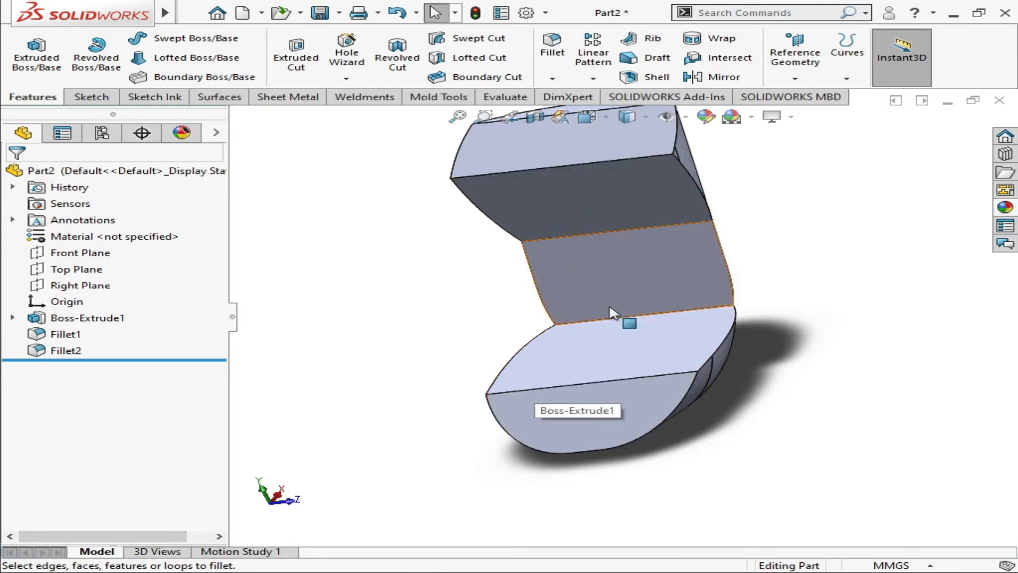
scroll(597, 190, up, 1)
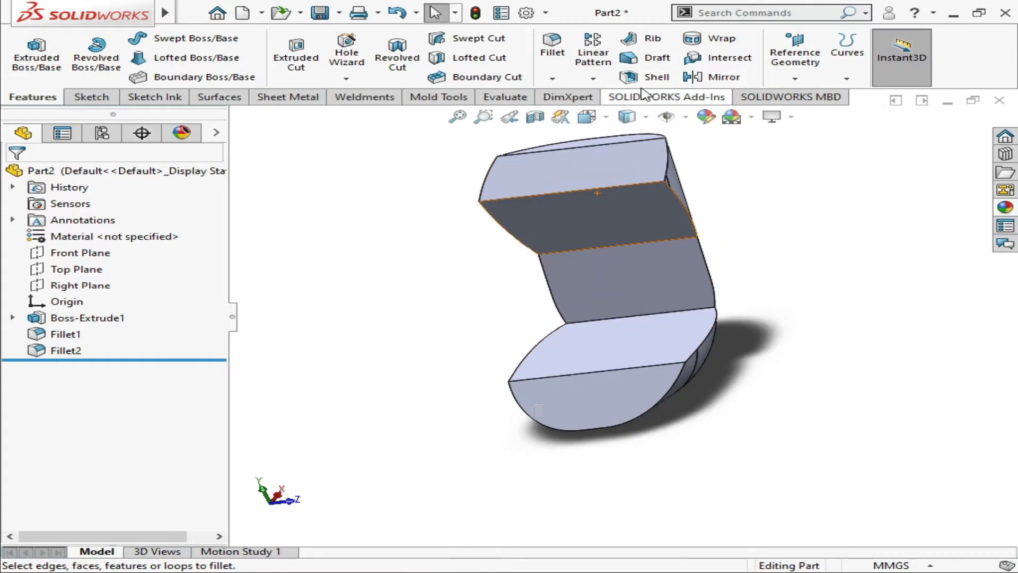
key(Right)
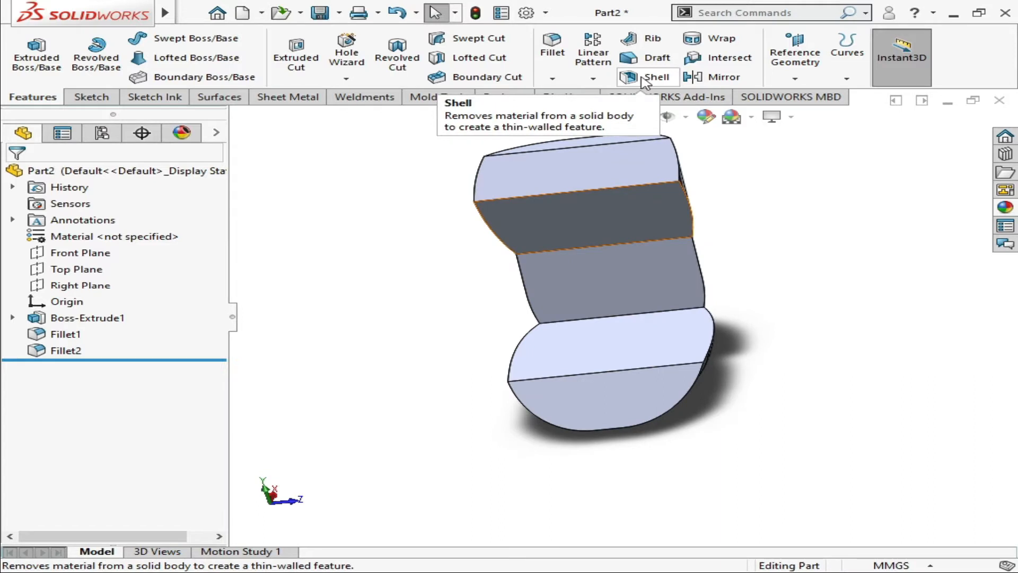
click(643, 80)
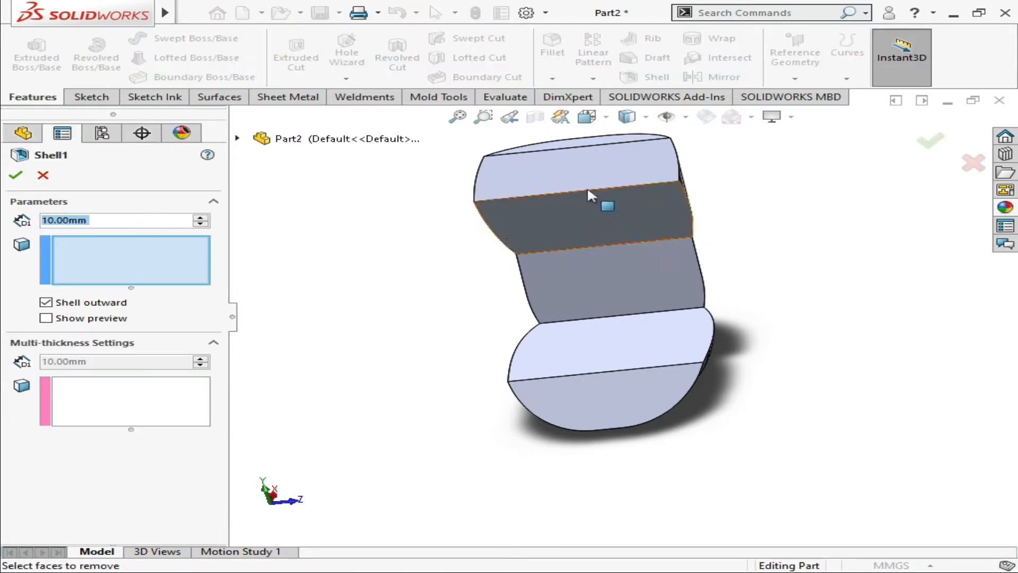
click(586, 145)
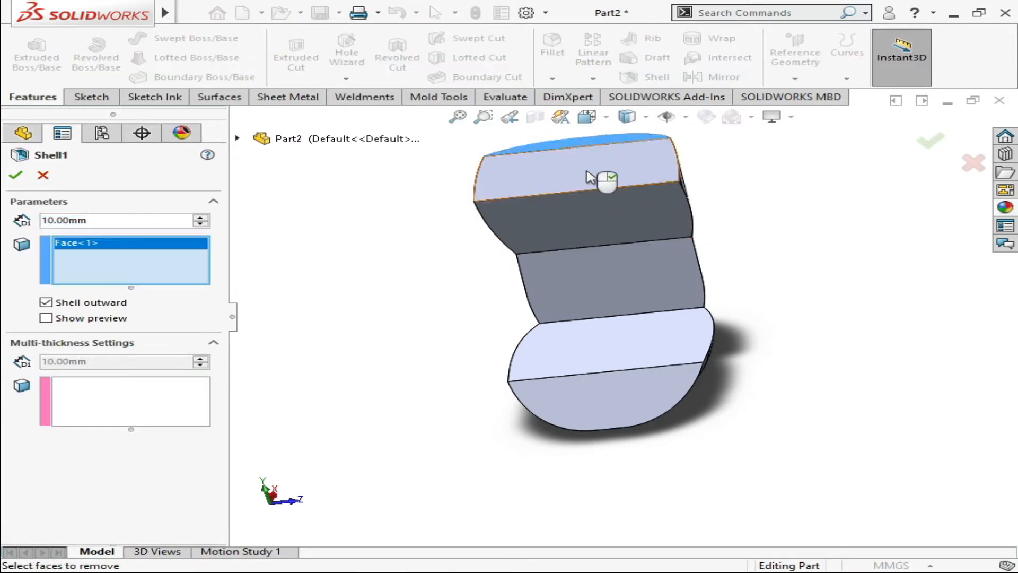
click(598, 179)
click(588, 214)
click(619, 281)
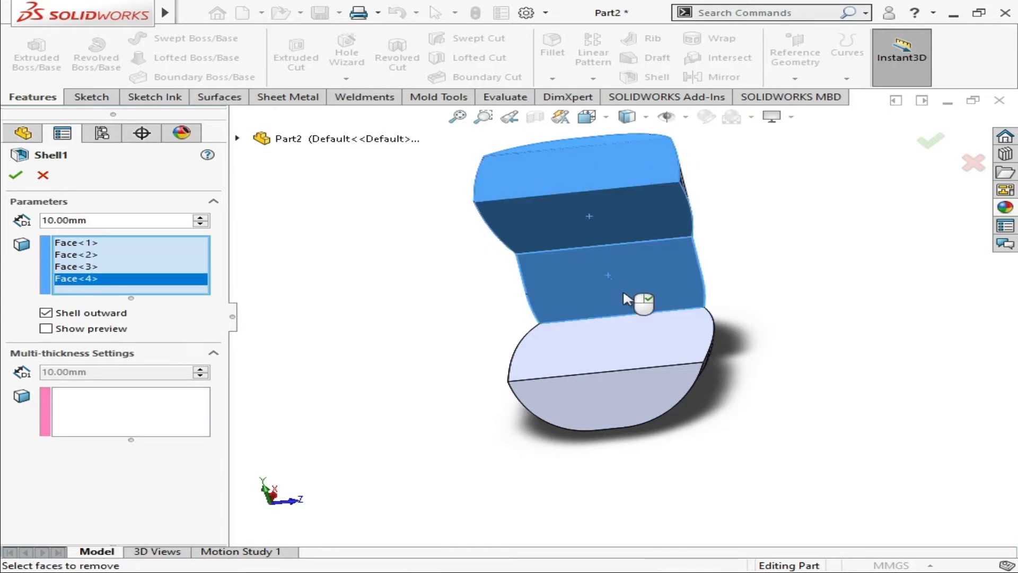
click(619, 349)
click(624, 404)
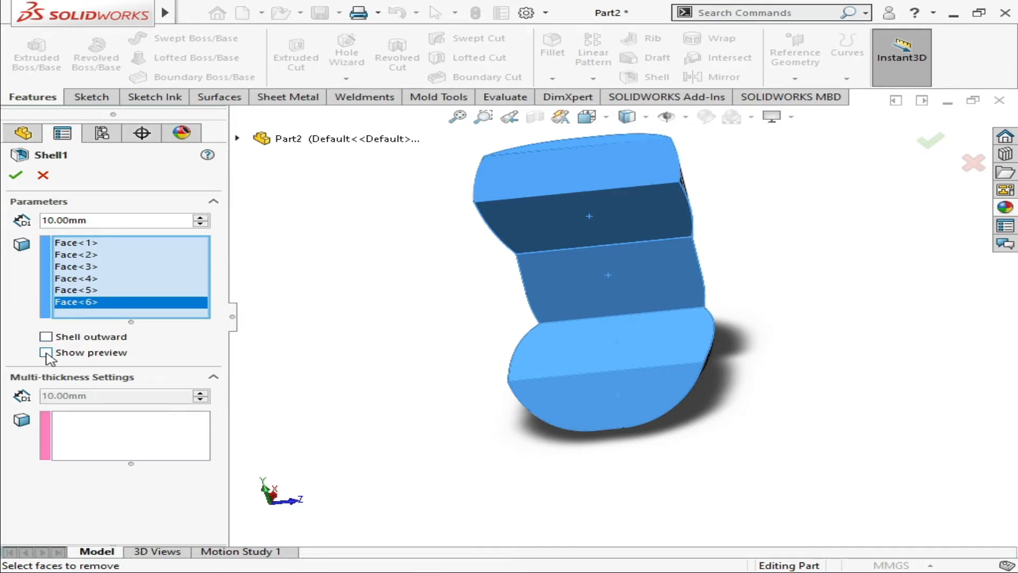
Turn off outward shelling, show the preview, set the wall thickness to 2 mm and apply the shell
click(45, 353)
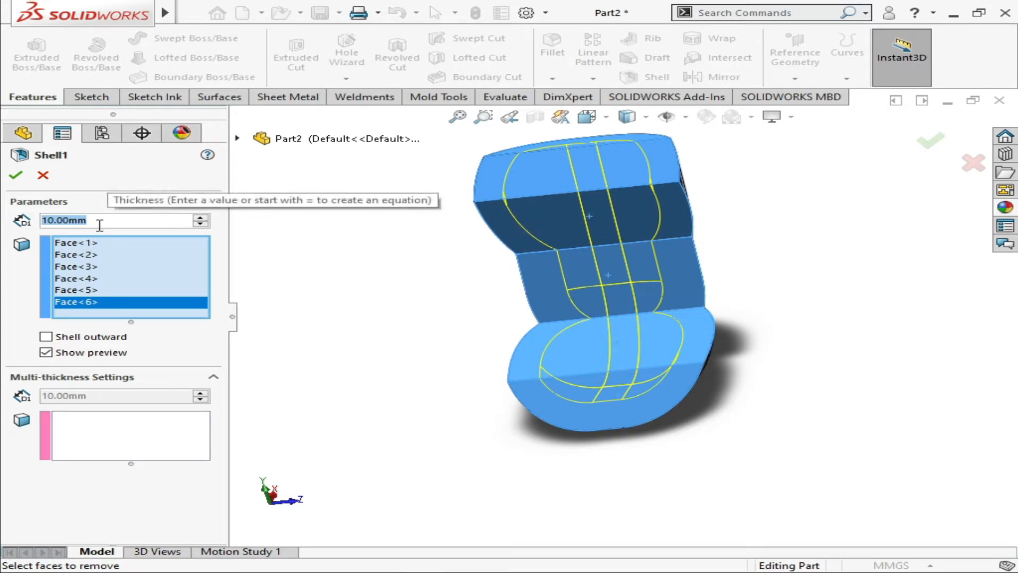
text(2)
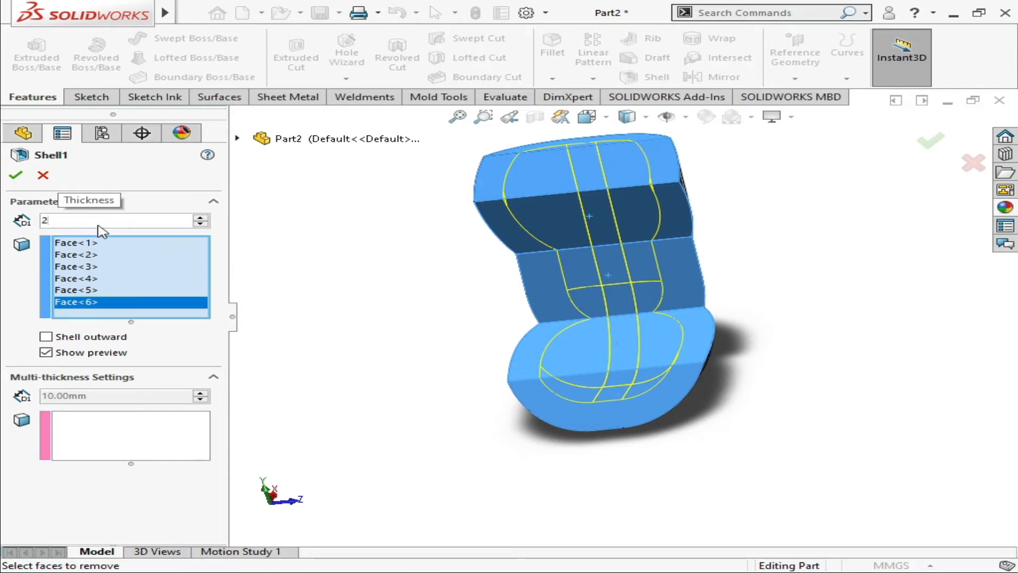
key(Return)
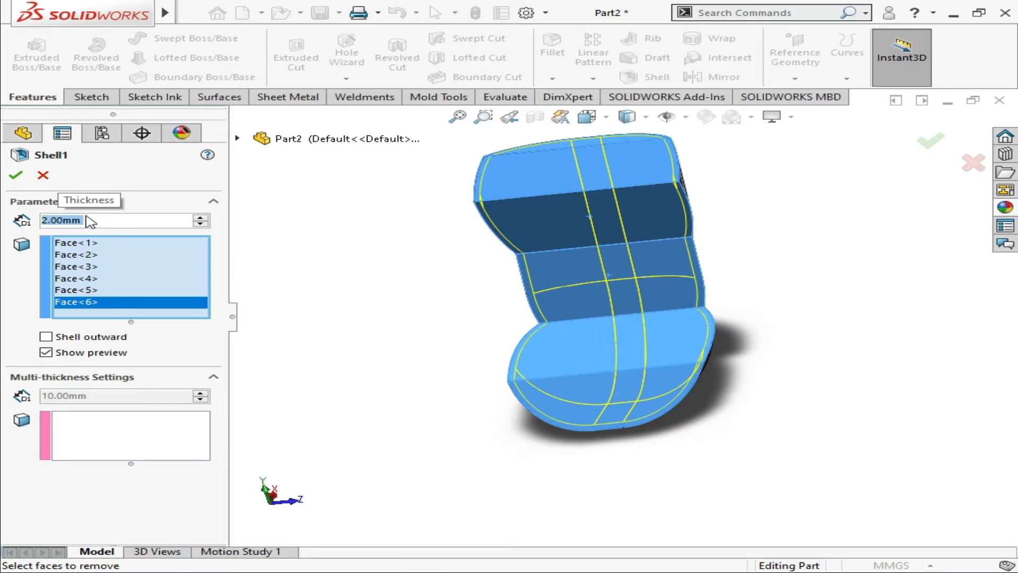
click(15, 175)
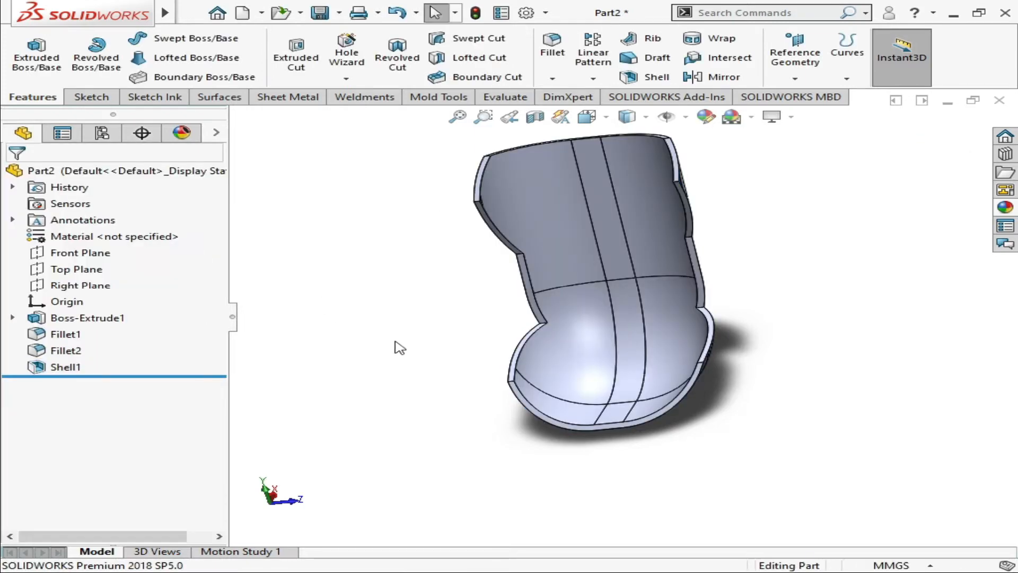
Start a fillet for the rim edges of the shelled chair body
middle_drag(398, 345, 527, 341)
middle_drag(578, 366, 546, 426)
scroll(590, 368, up, 1)
scroll(578, 371, down, 2)
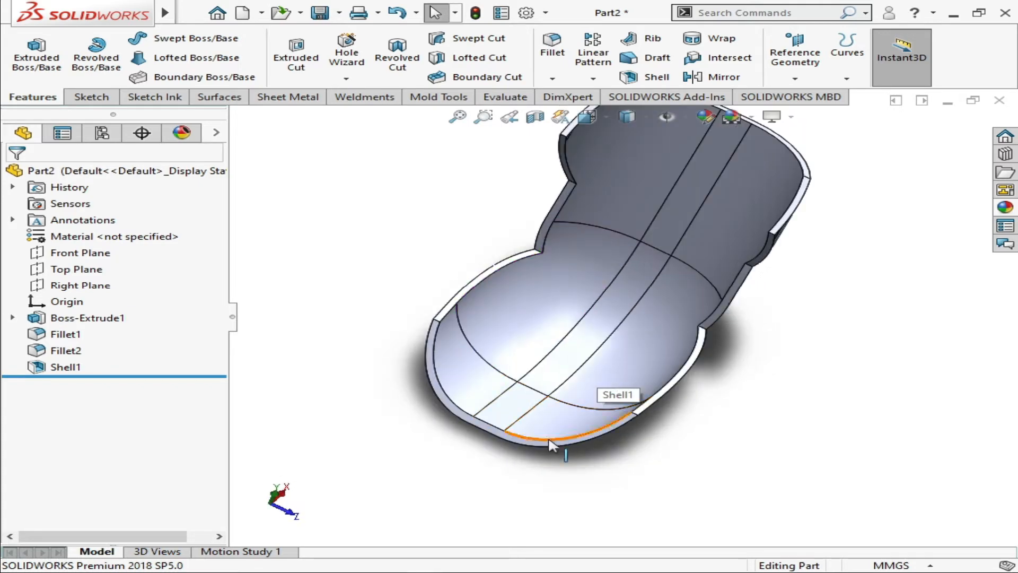
click(550, 443)
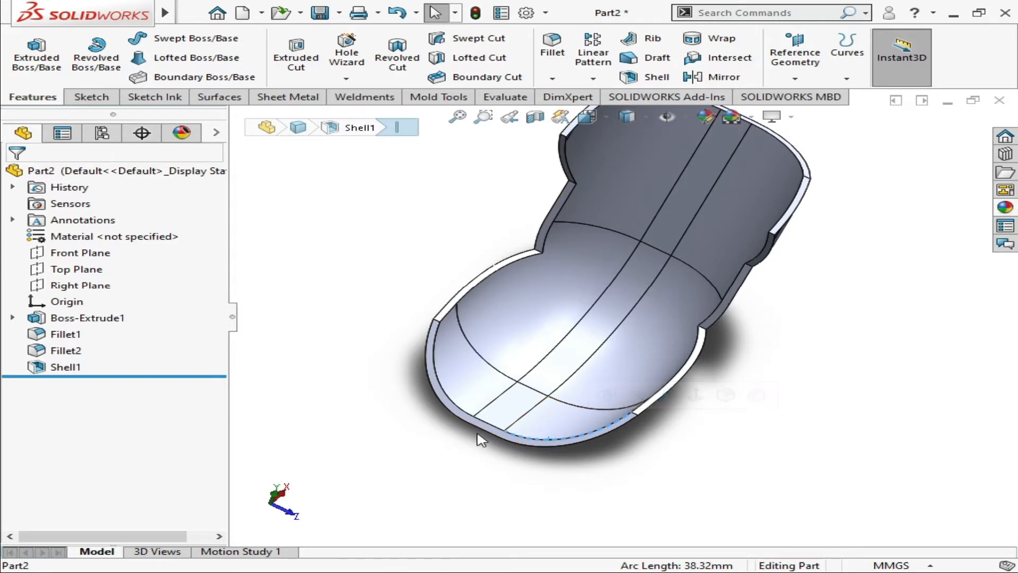
click(481, 489)
middle_drag(598, 219, 588, 207)
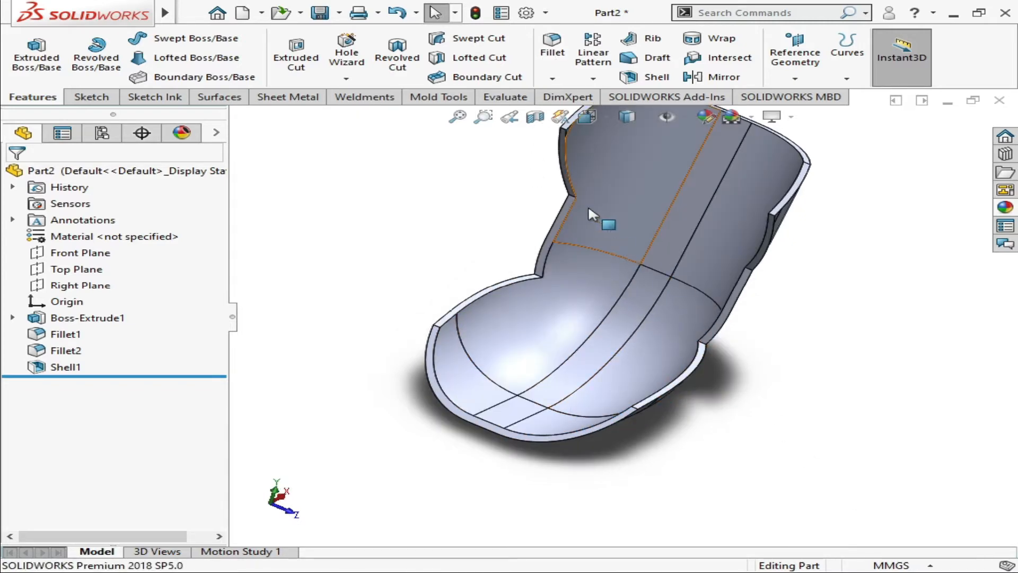
click(554, 51)
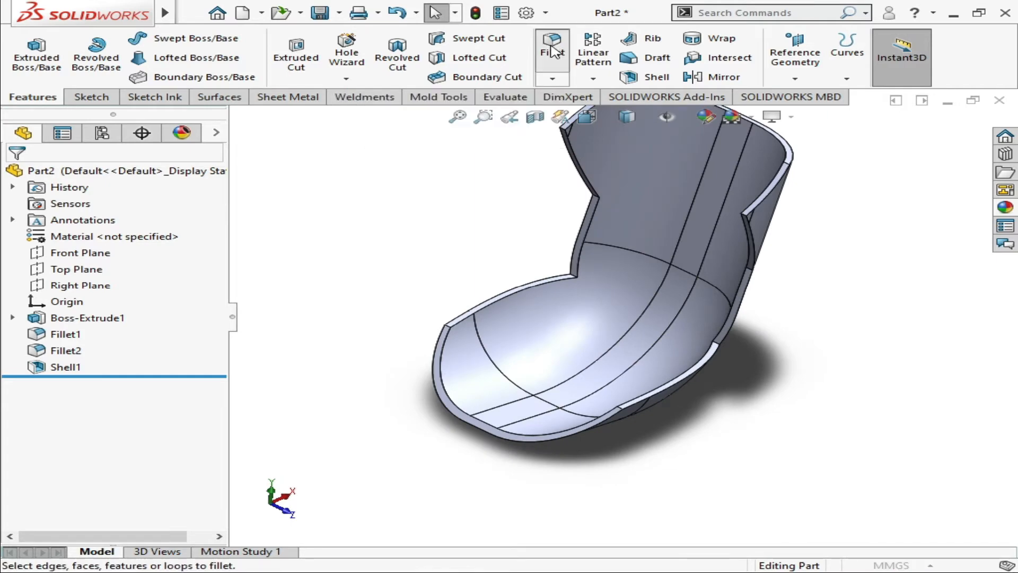
click(532, 440)
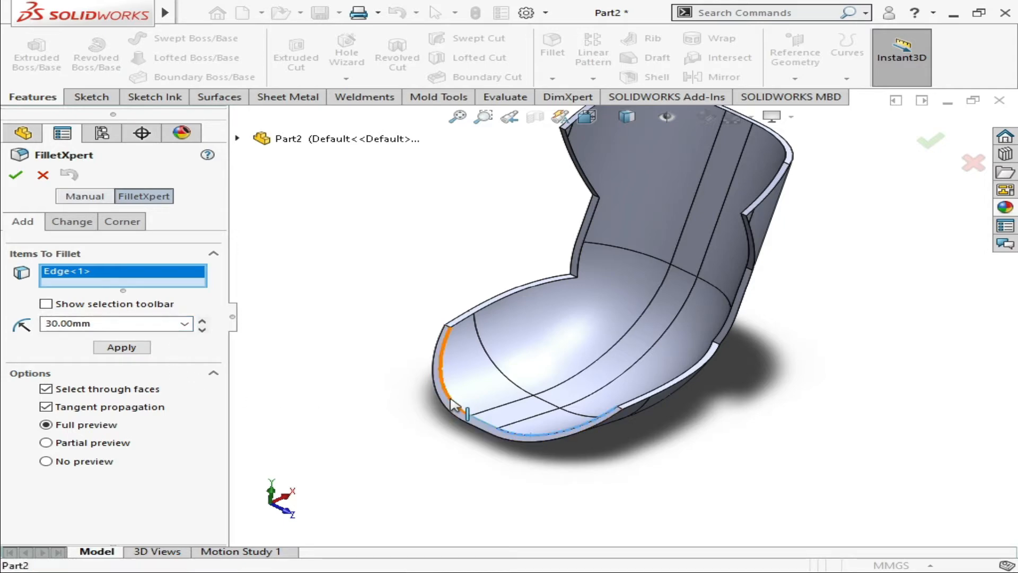
click(479, 422)
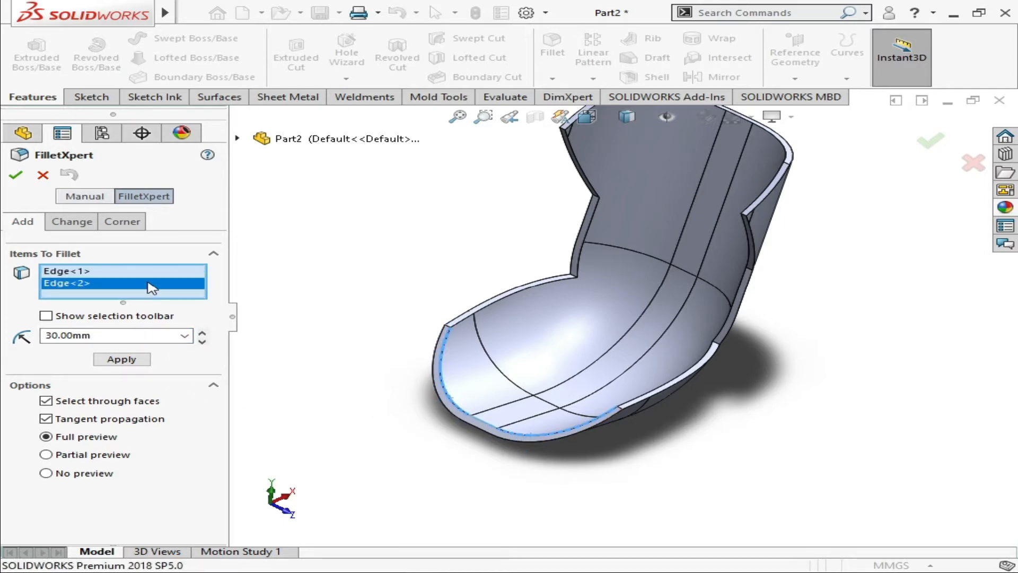
right_click(151, 286)
click(196, 291)
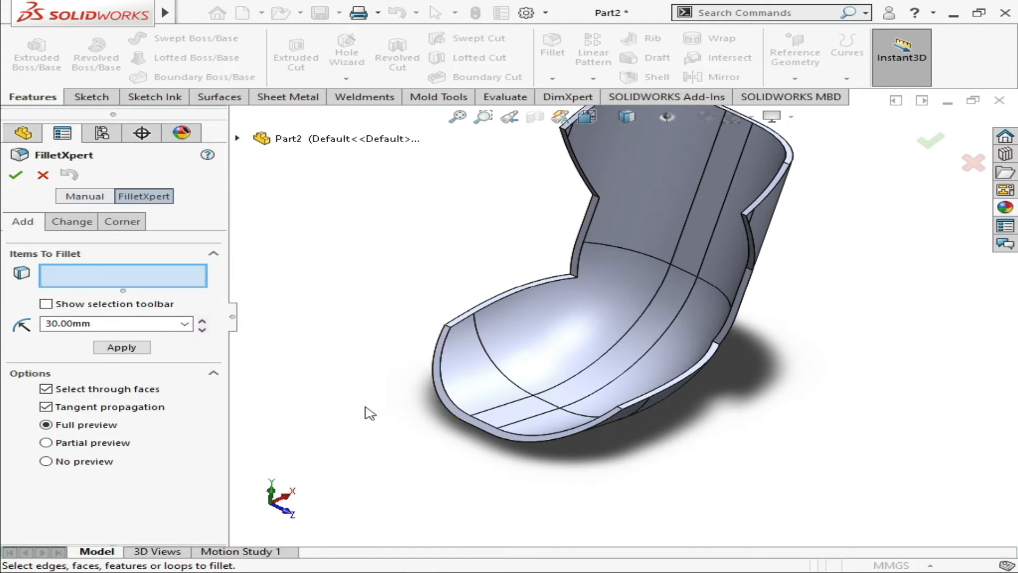
click(447, 400)
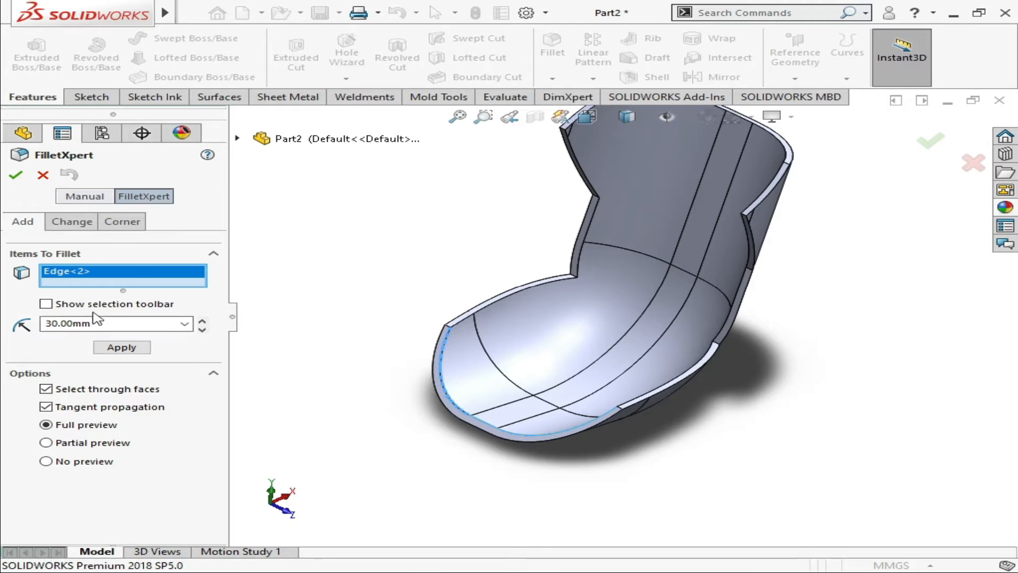
right_click(183, 284)
click(254, 288)
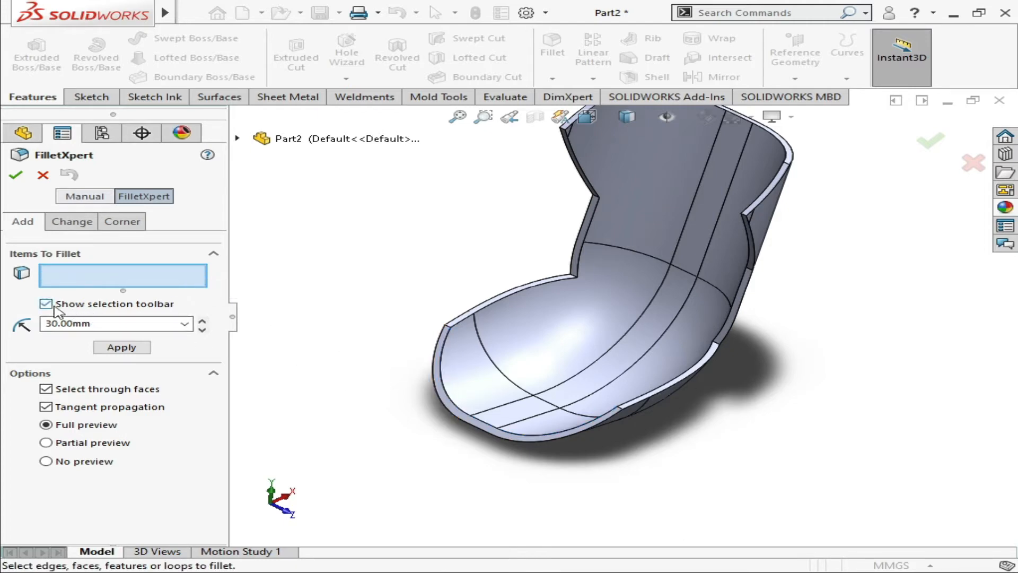
Enable the selection toolbar, select all edges around the shell's rim from one inner front edge, and fillet them with a 1 mm radius
click(449, 395)
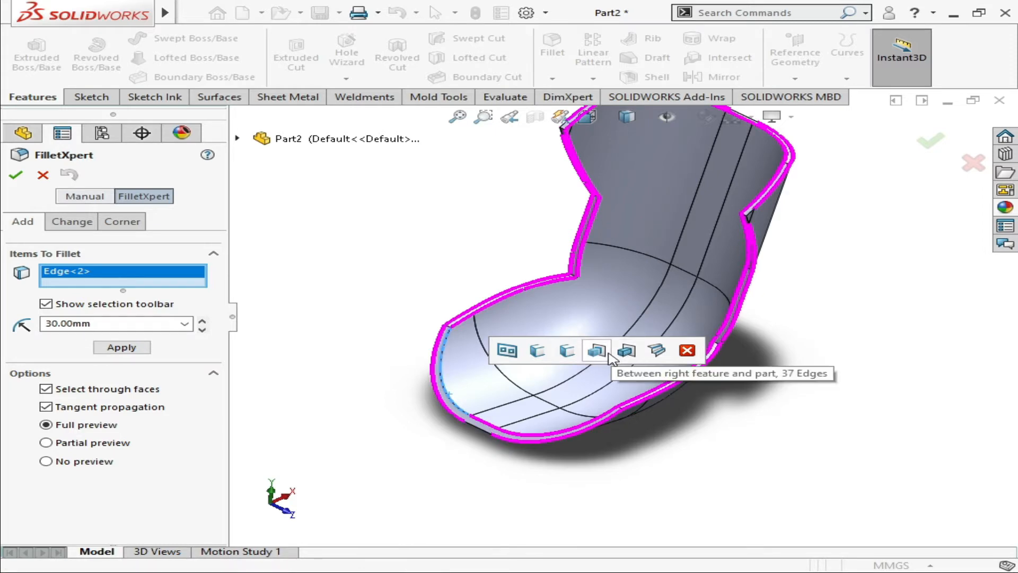
click(626, 351)
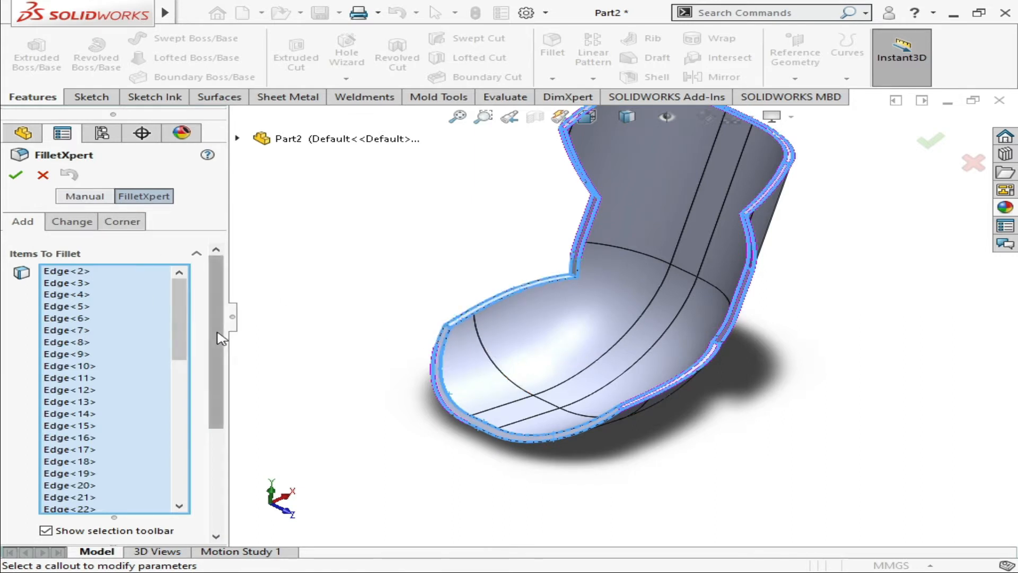
scroll(201, 345, down, 3)
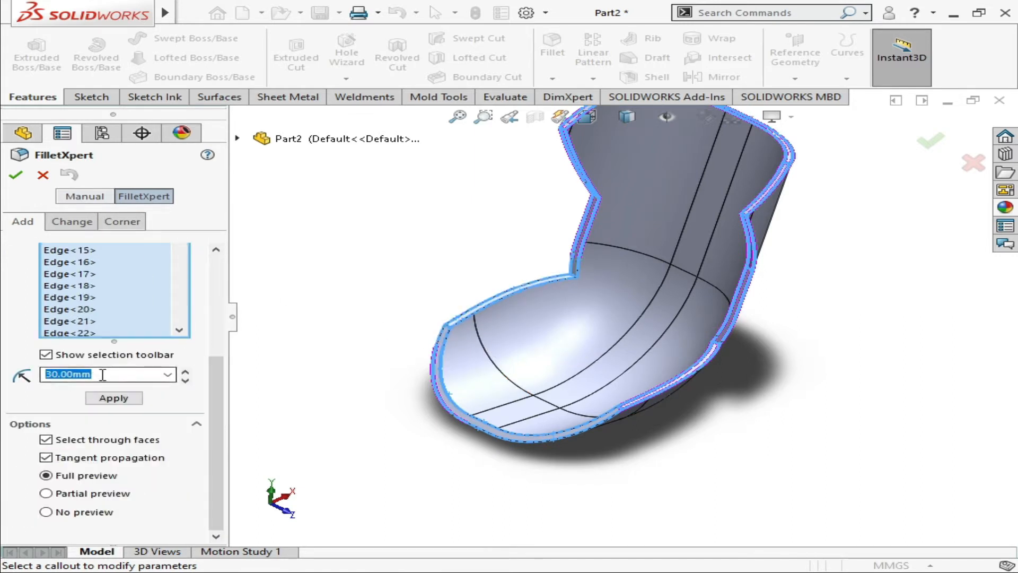
text(1)
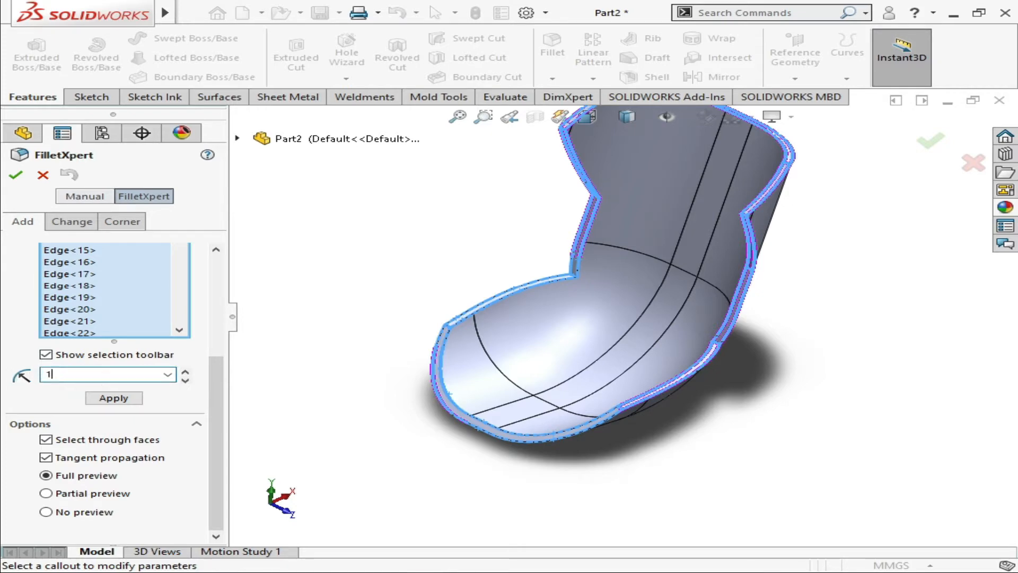
key(Return)
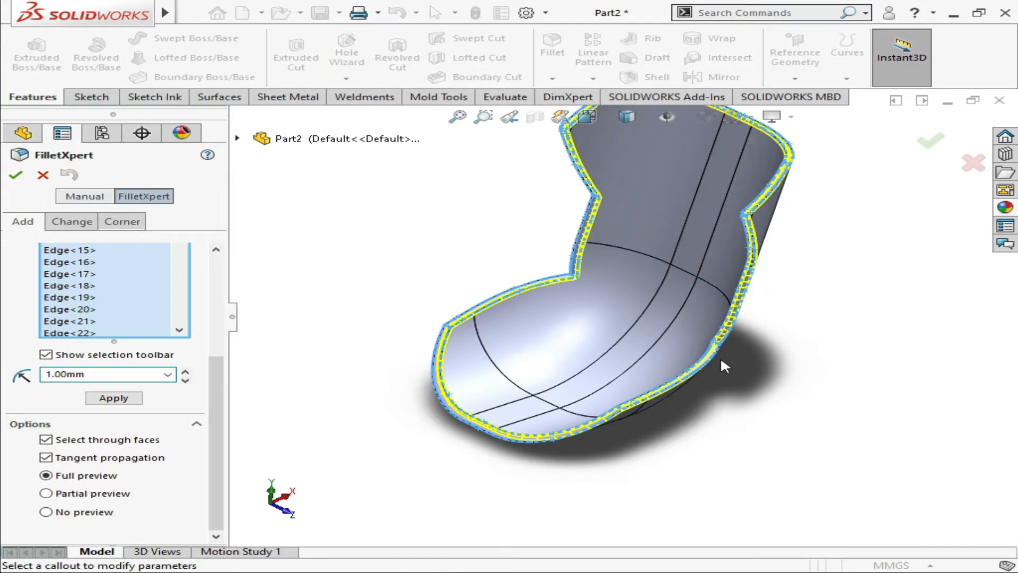
click(109, 398)
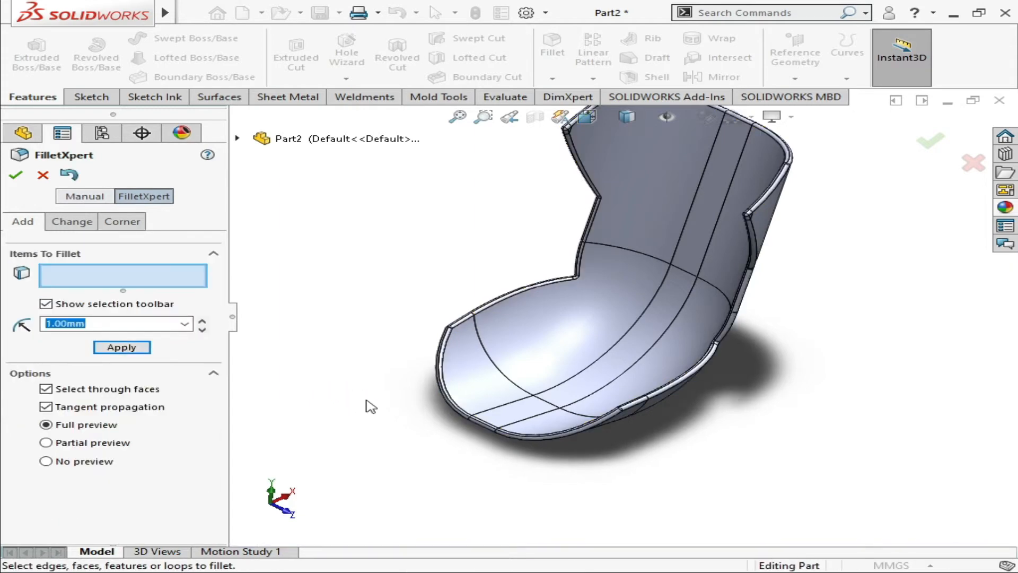
click(14, 175)
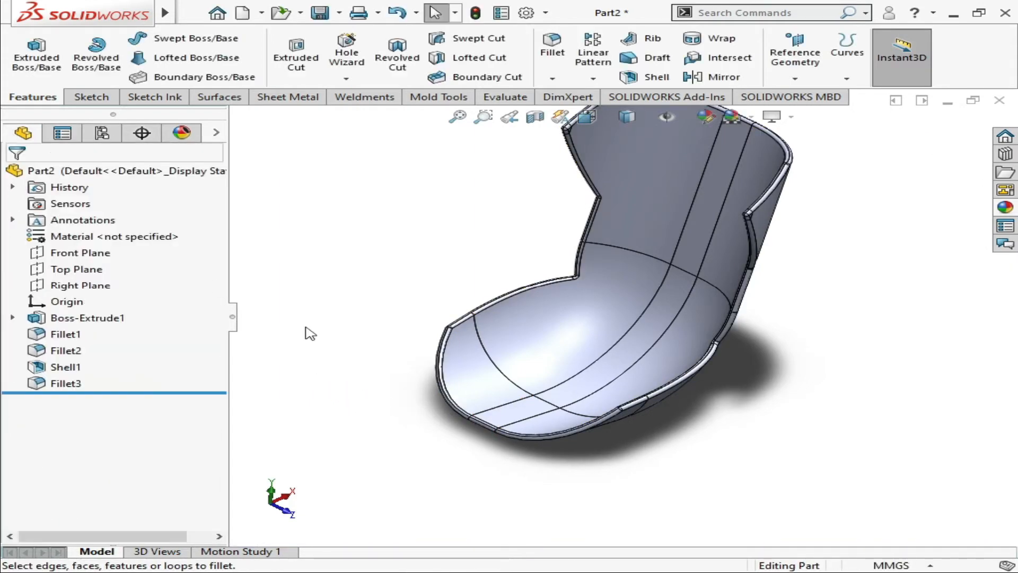
Switch to Photos to examine the side opening in the chair reference photo and return to the SOLIDWORKS model
scroll(443, 389, down, 2)
middle_drag(454, 380, 719, 378)
key(Up)
key(Up)
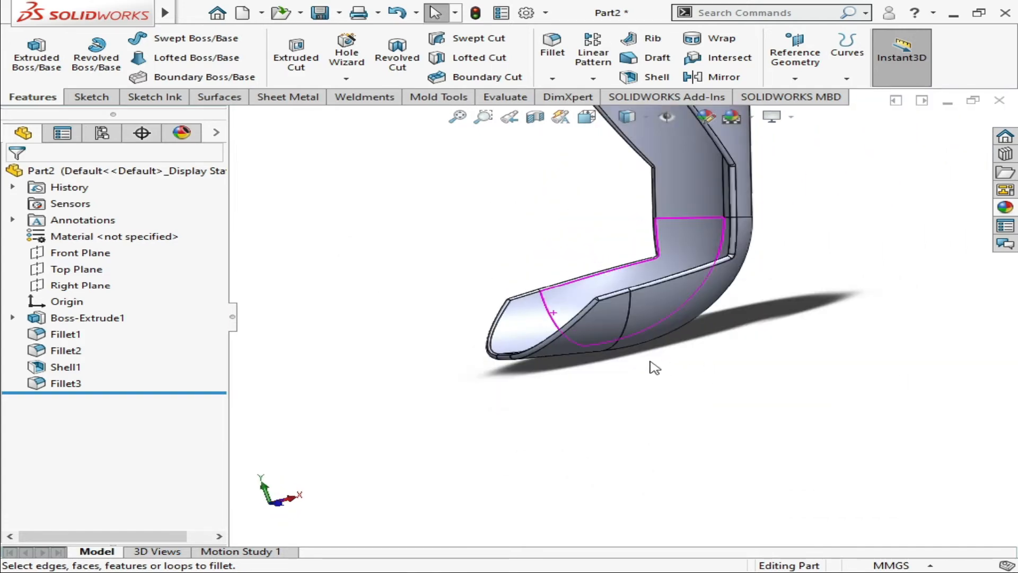
key(Up)
key(alt+Tab)
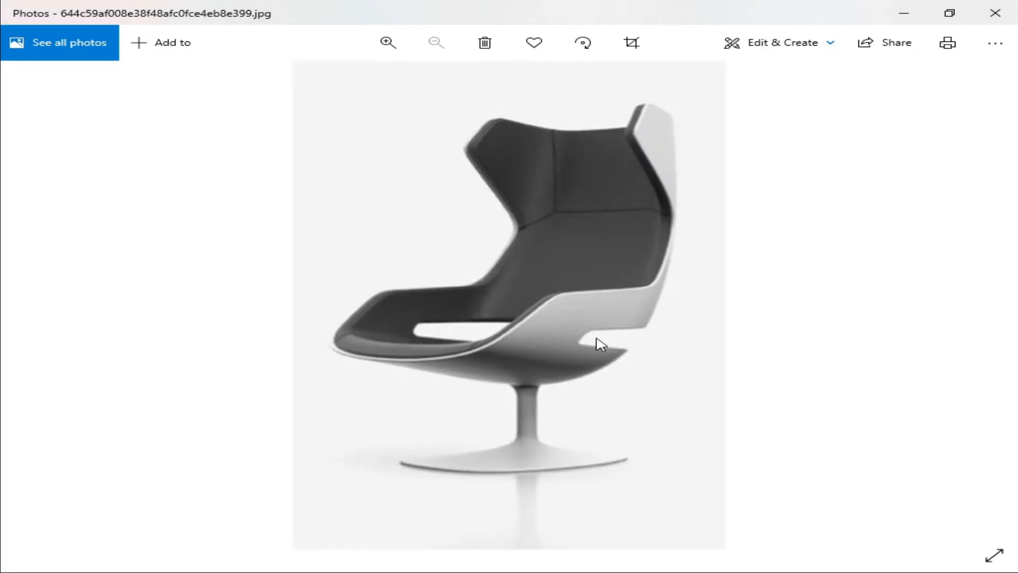
key(alt+Tab)
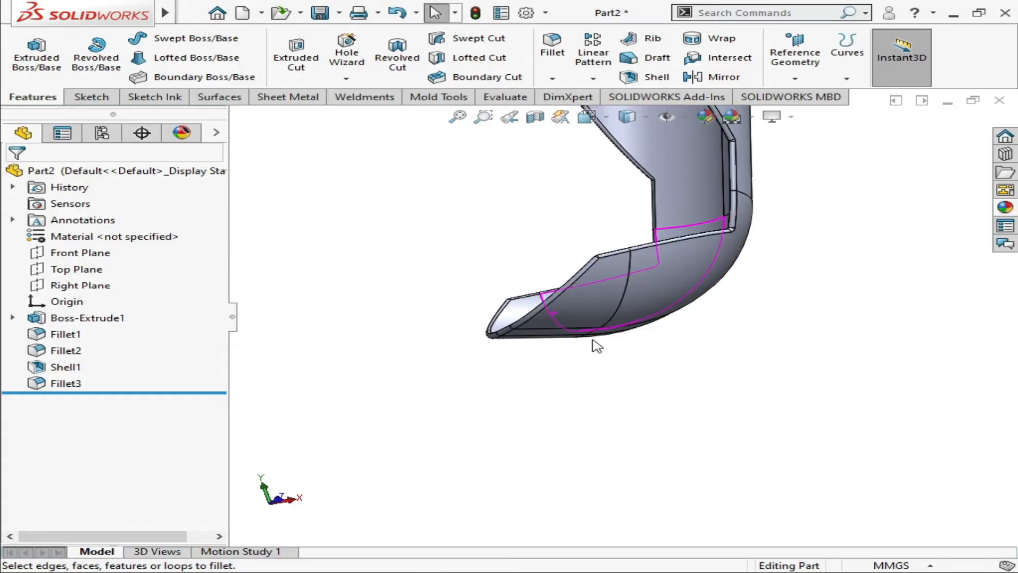
Start a new sketch on the Front Plane and view the plane straight on
scroll(628, 386, up, 3)
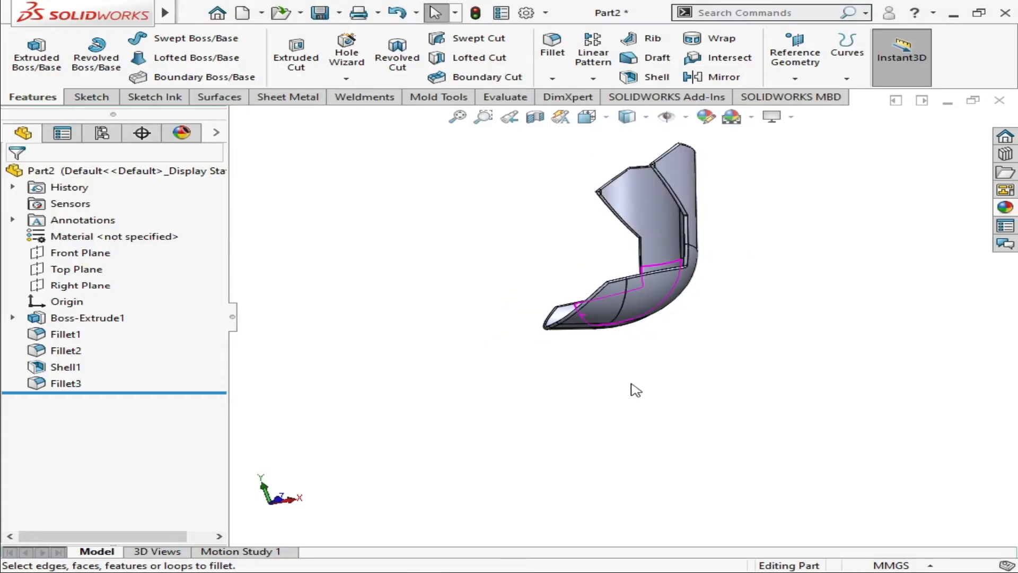
click(98, 253)
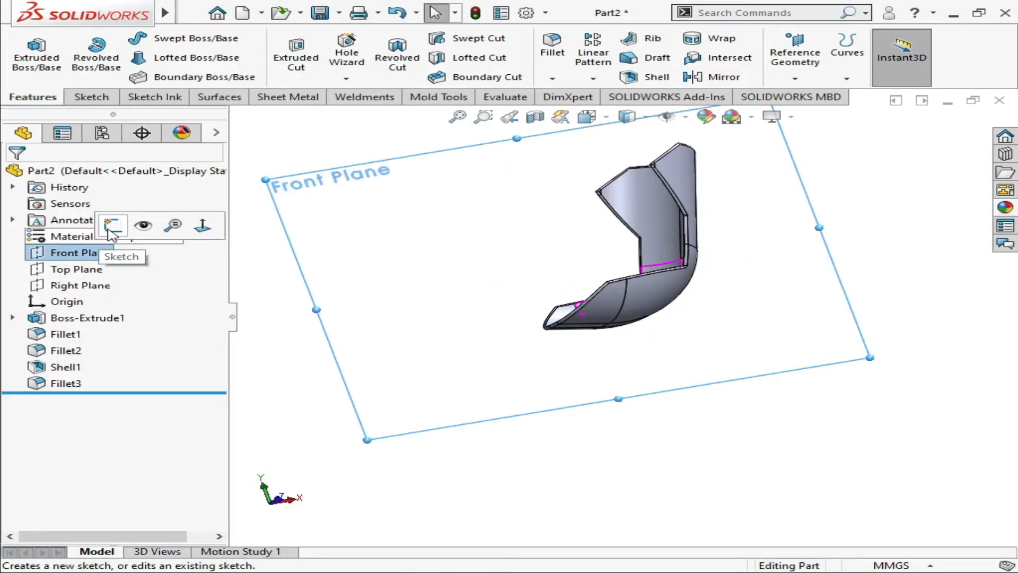
click(109, 225)
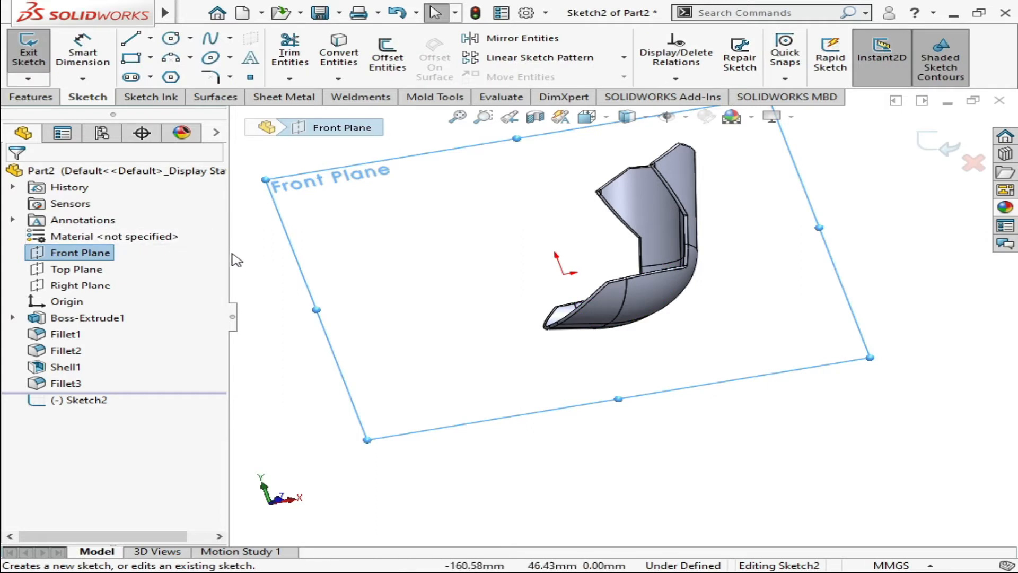
key(ctrl+8)
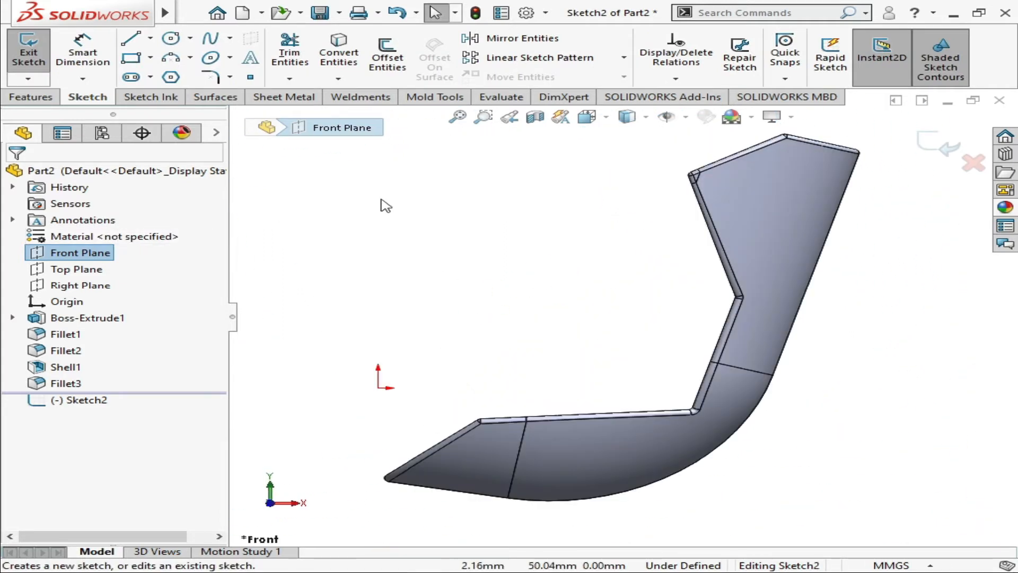
Sketch a closed tapered slot across the seat's lower rear, about 37 mm long, rounded at the front and about 8 mm wide at the back
click(131, 39)
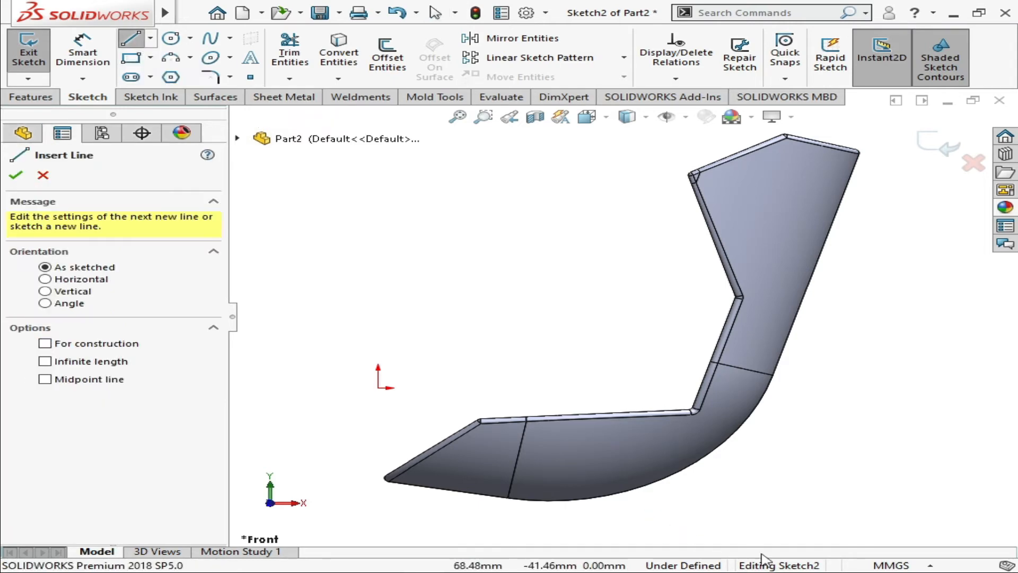
click(745, 445)
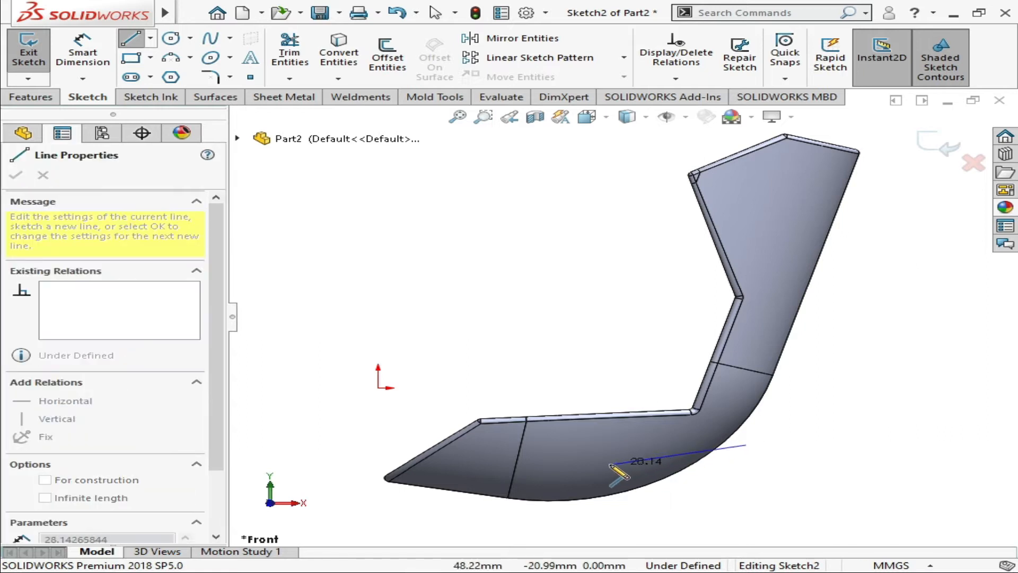
click(568, 455)
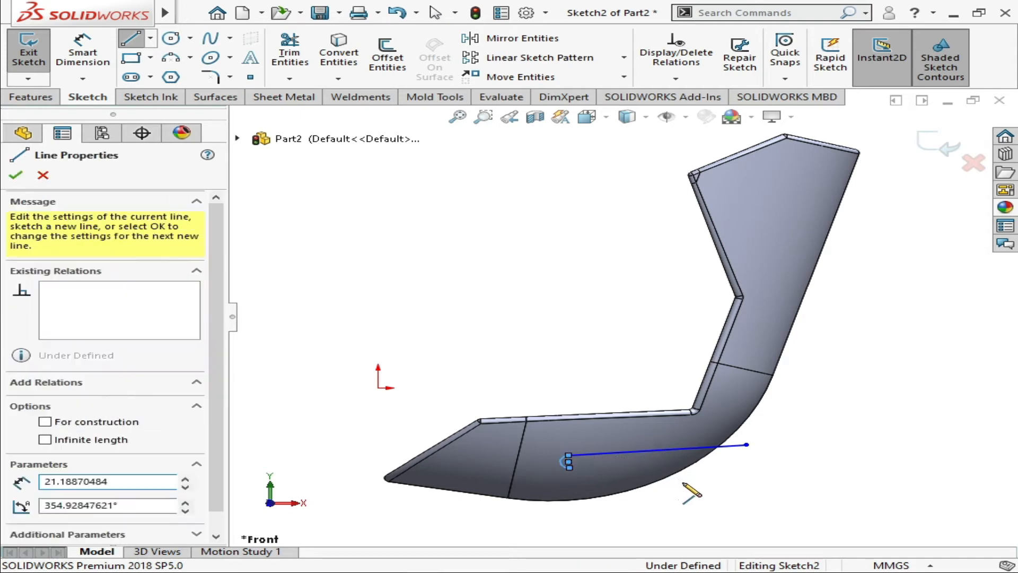
click(745, 473)
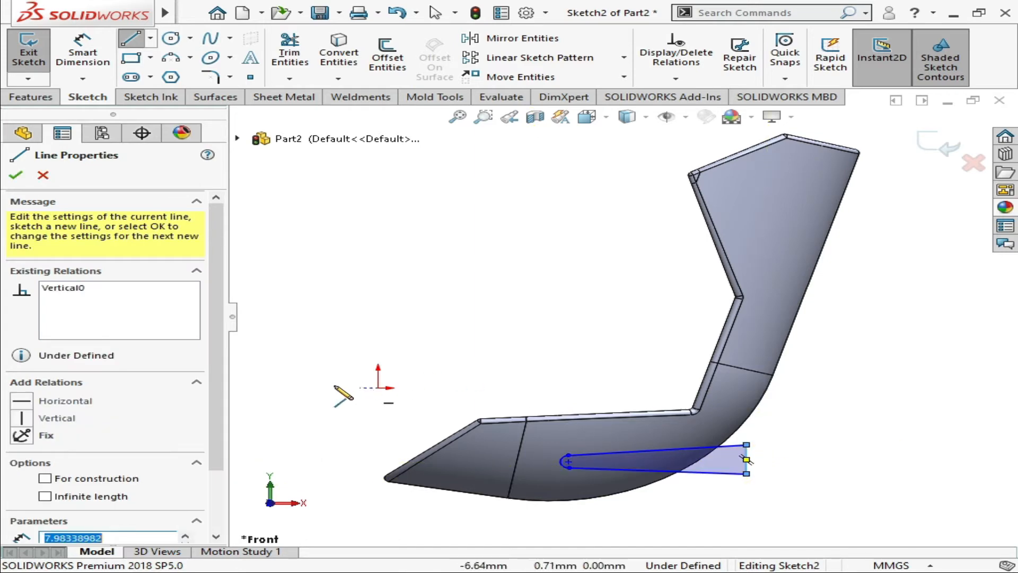
Cut the slot profile through the chair body with a 70 mm blind Extruded Cut, then check it from above and from the front
click(57, 98)
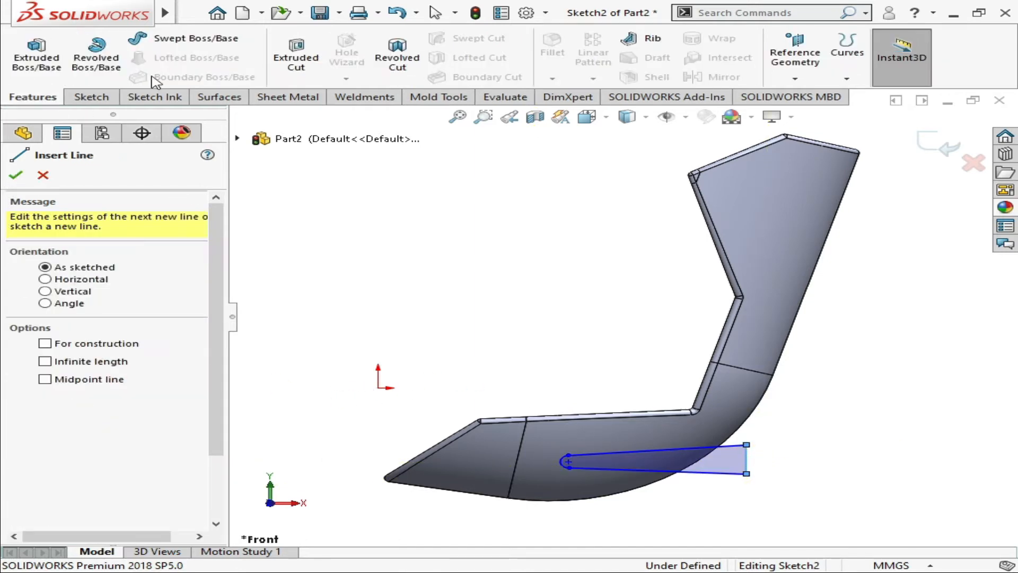
click(280, 53)
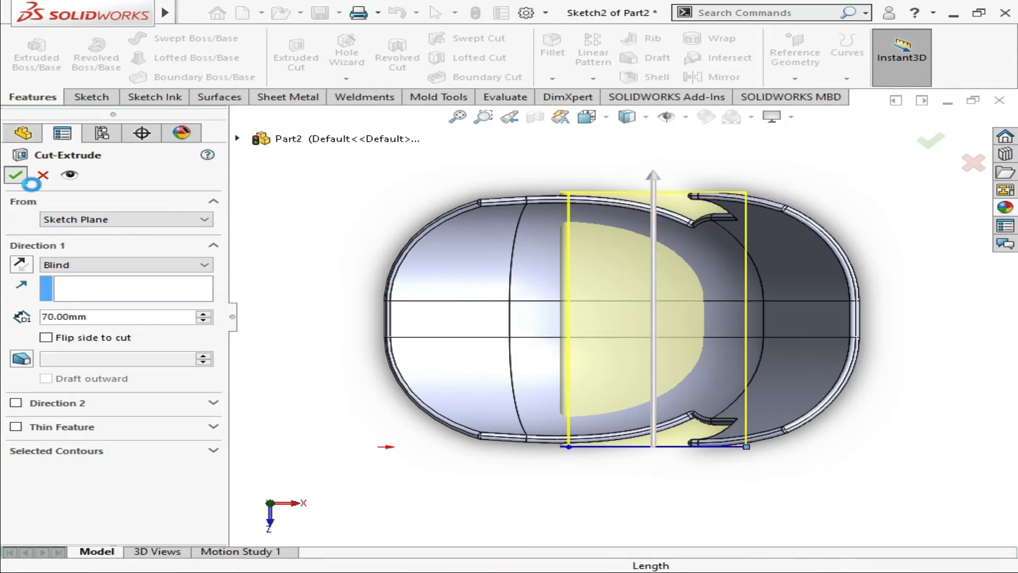
click(16, 175)
click(300, 314)
key(ctrl+1)
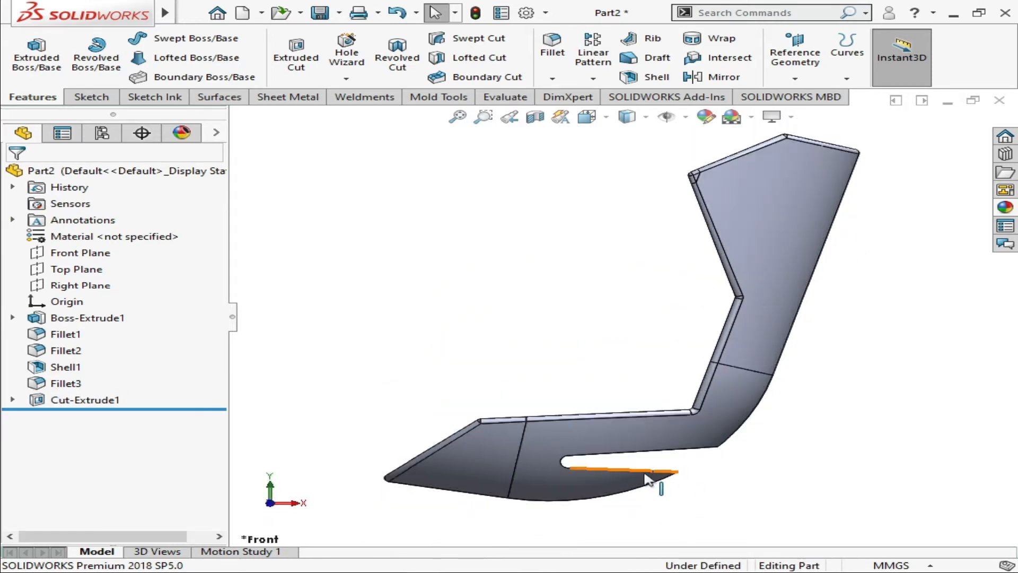
key(Down)
key(Down)
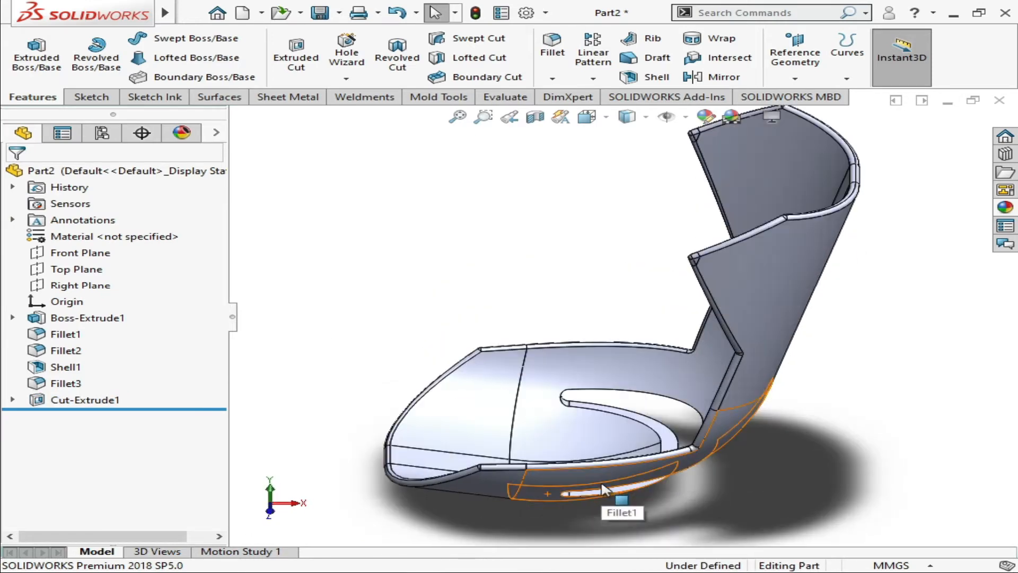
key(Up)
key(Up)
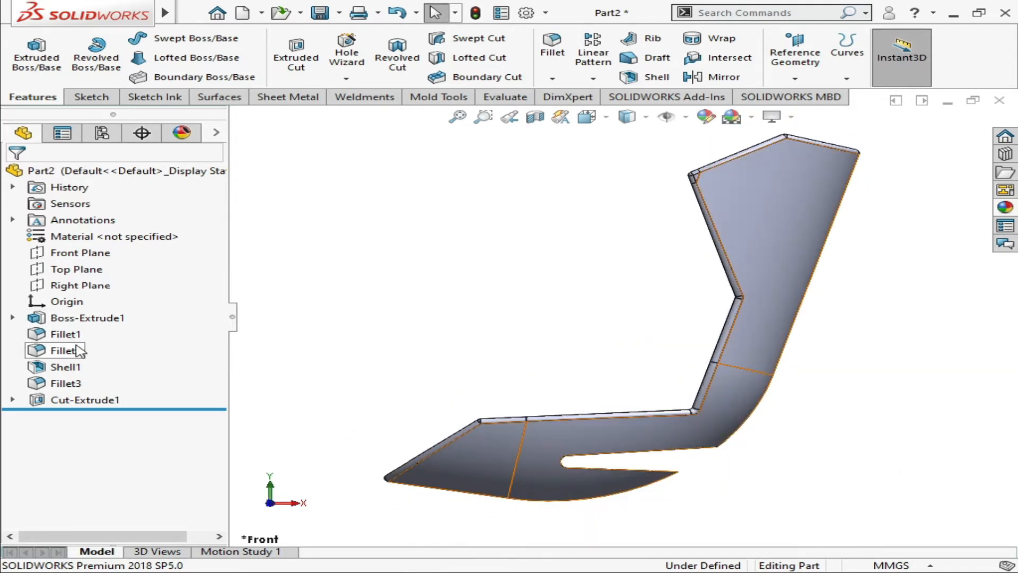
Start a new sketch on the Top Plane and view the chair straight on from below
click(98, 271)
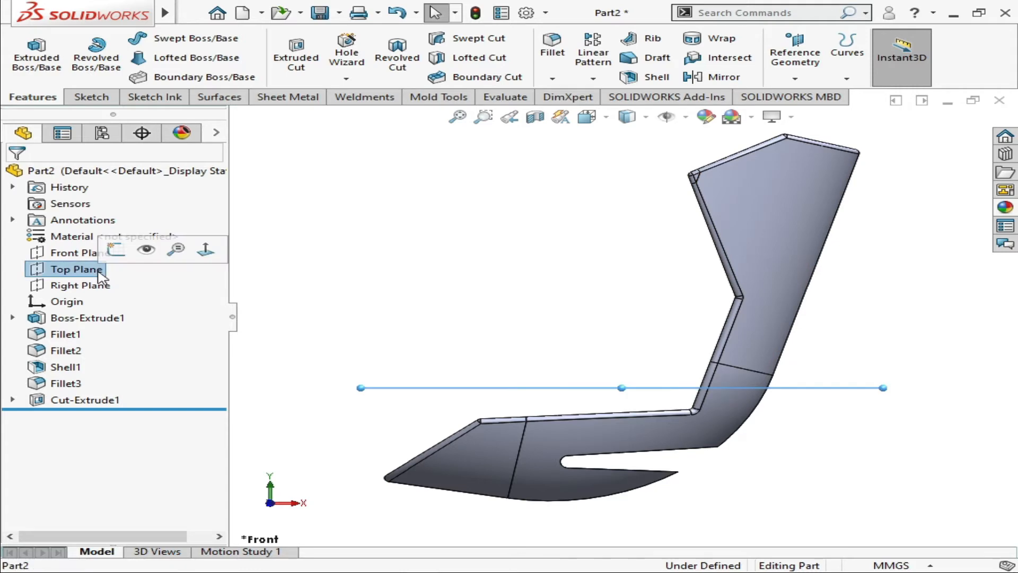
click(142, 252)
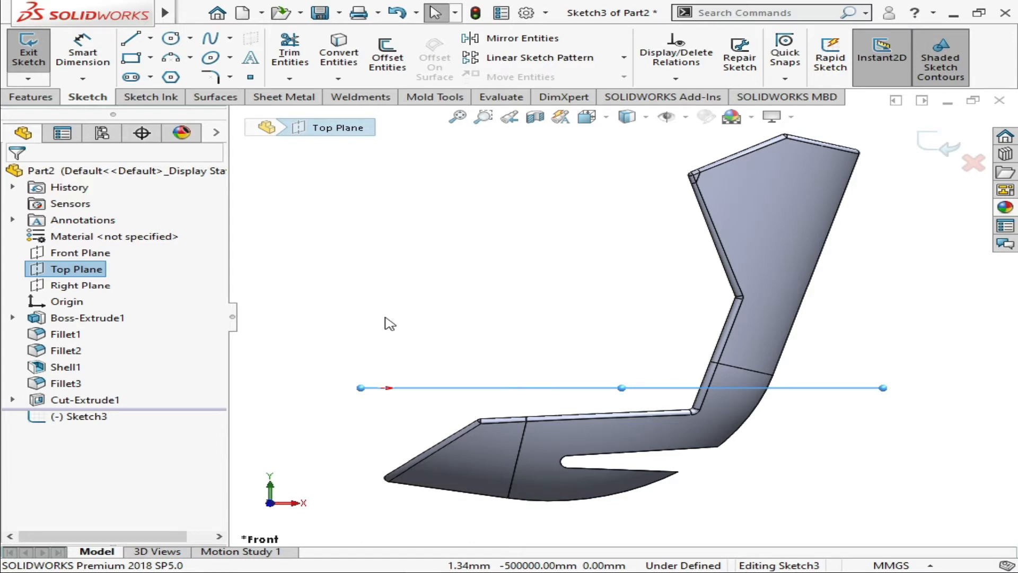
key(ctrl+8)
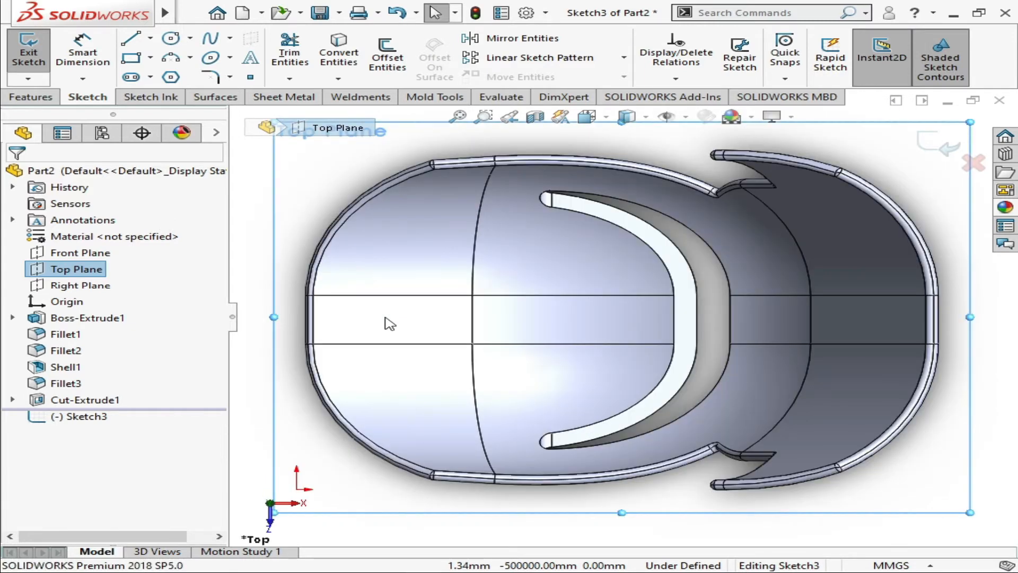
key(ctrl+8)
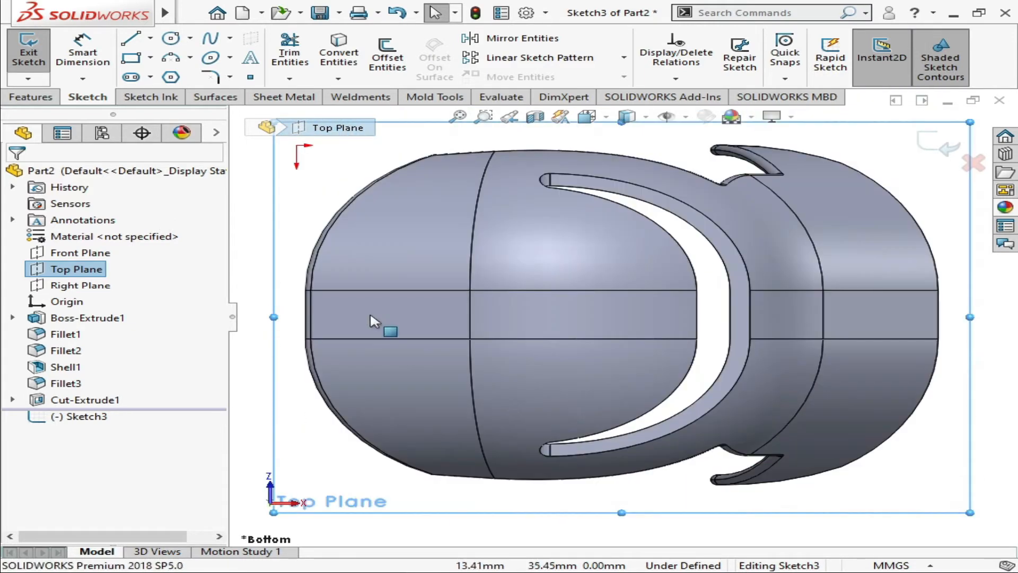
Sketch a circle on the middle strip of the seat's underside and dimension its diameter to 5 mm
click(170, 40)
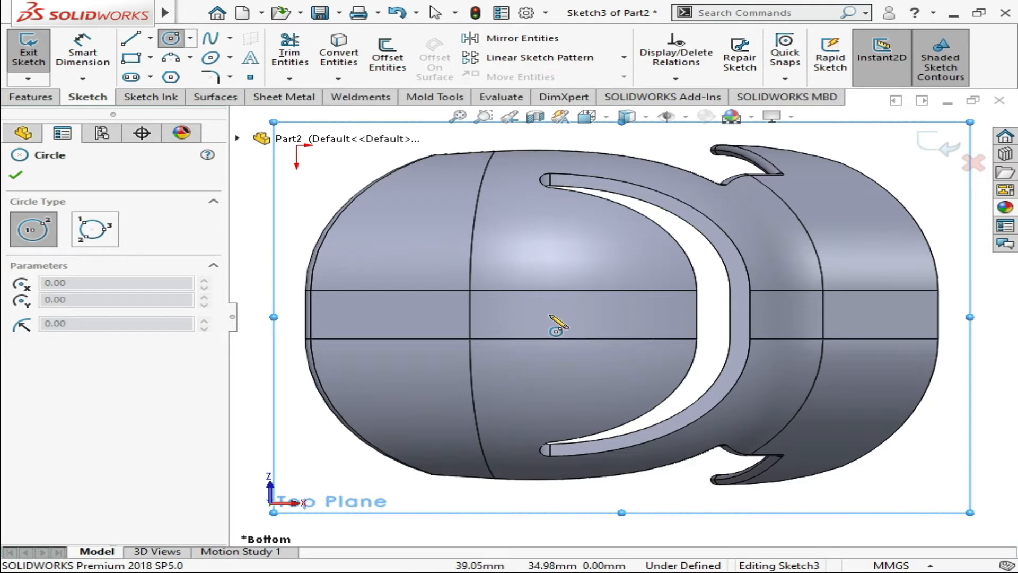
drag(549, 314, 562, 316)
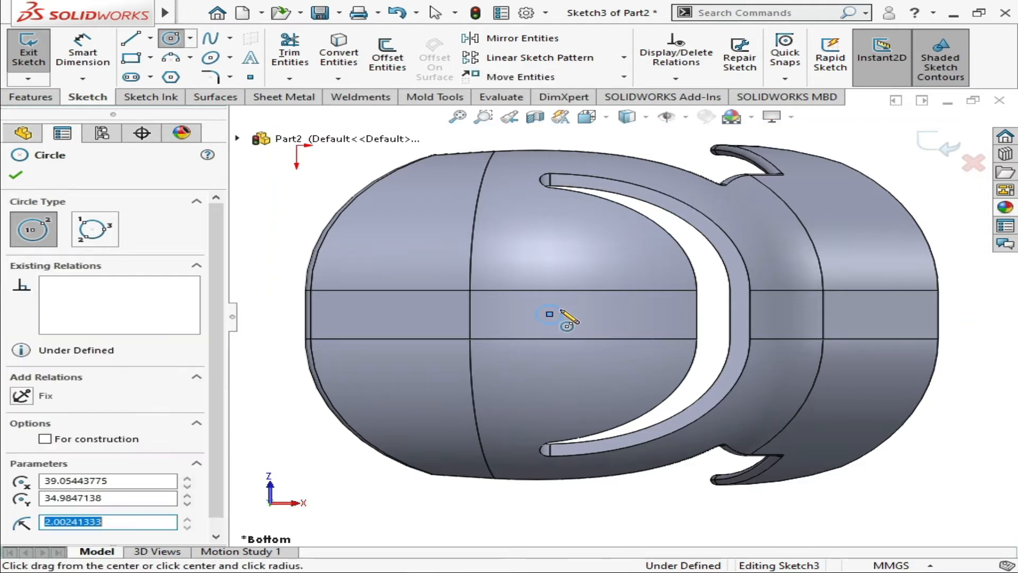
key(Escape)
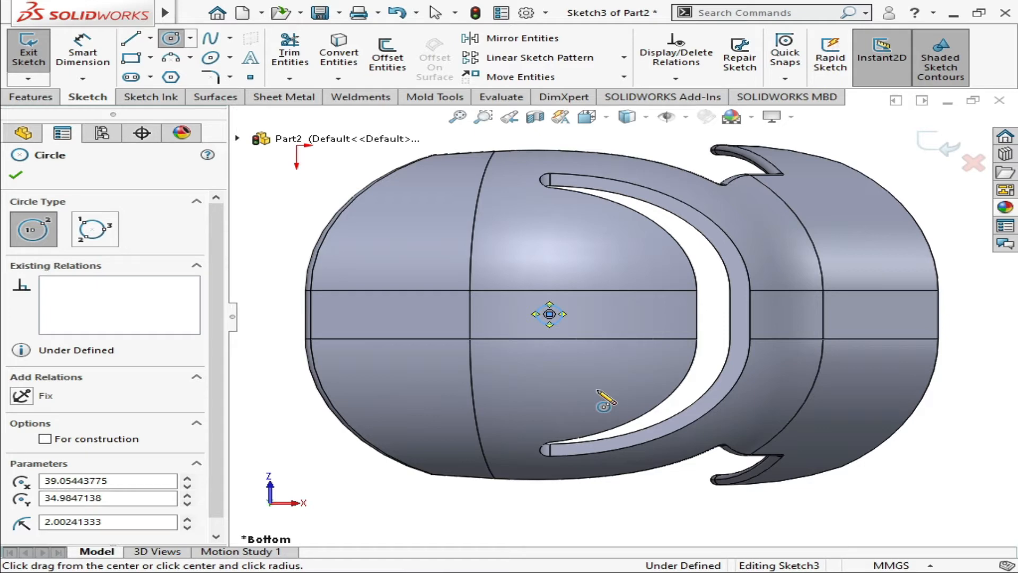
right_drag(597, 391, 606, 296)
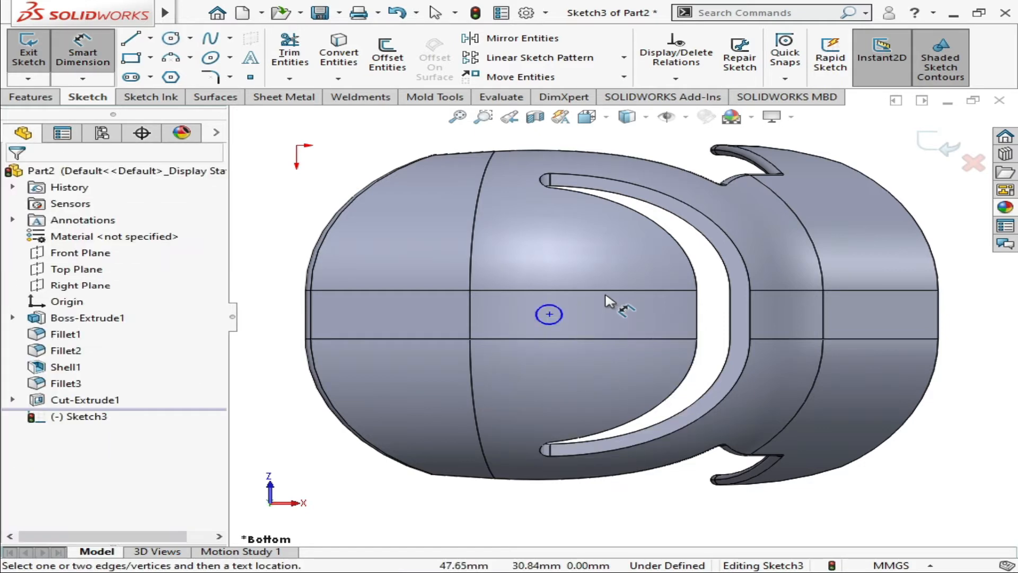
click(564, 317)
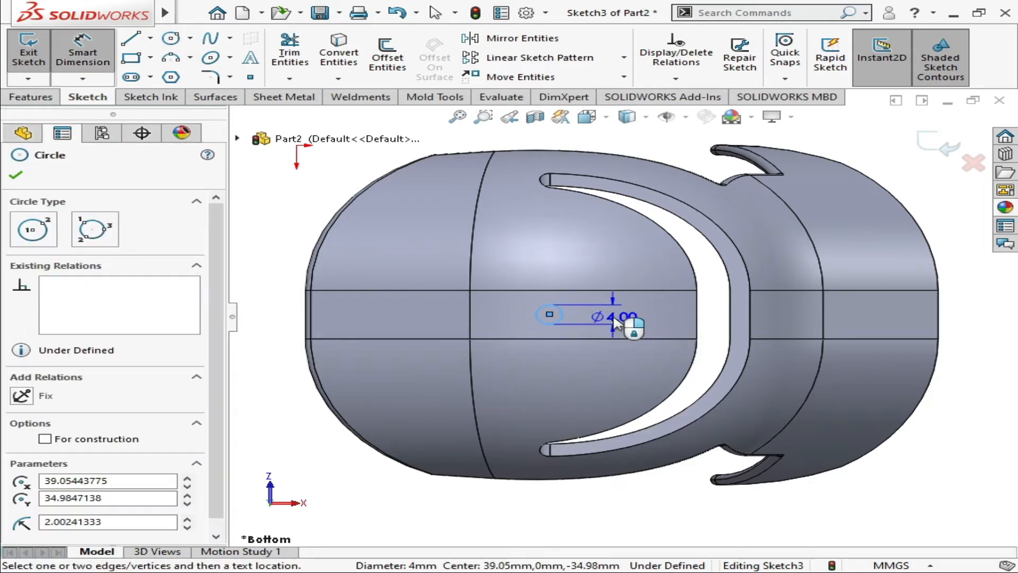
click(613, 324)
text(5)
key(Return)
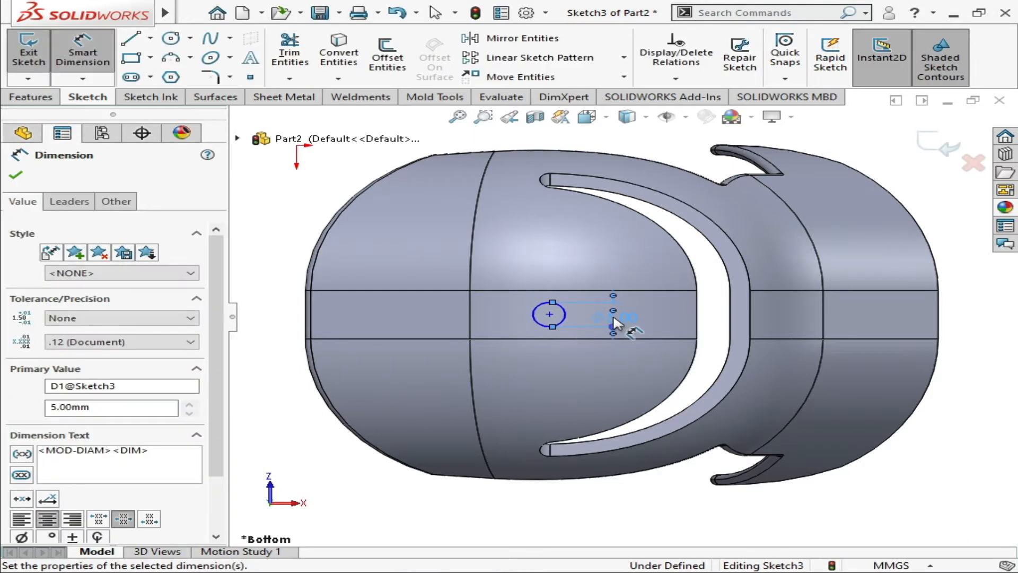
click(16, 178)
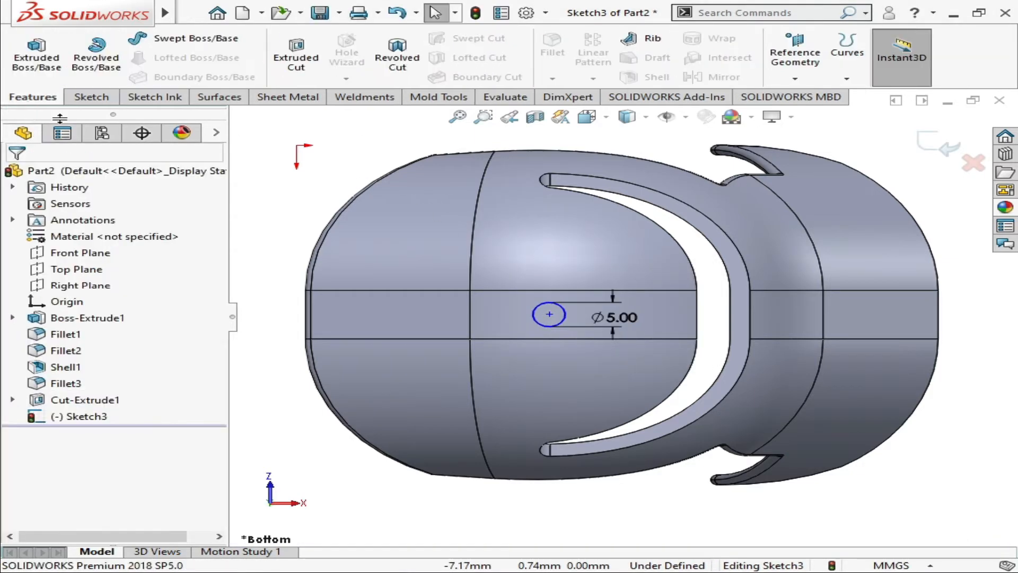
Start a boss extrusion of the circle and reverse its direction so it runs downward through the seat
key(Down)
key(Down)
key(Down)
key(Down)
key(Down)
key(Down)
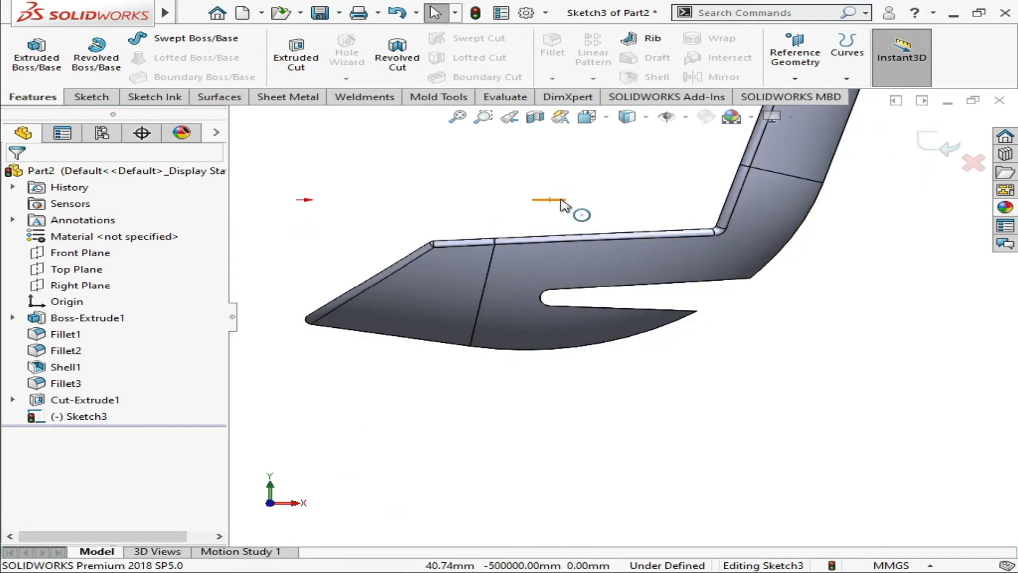
click(26, 62)
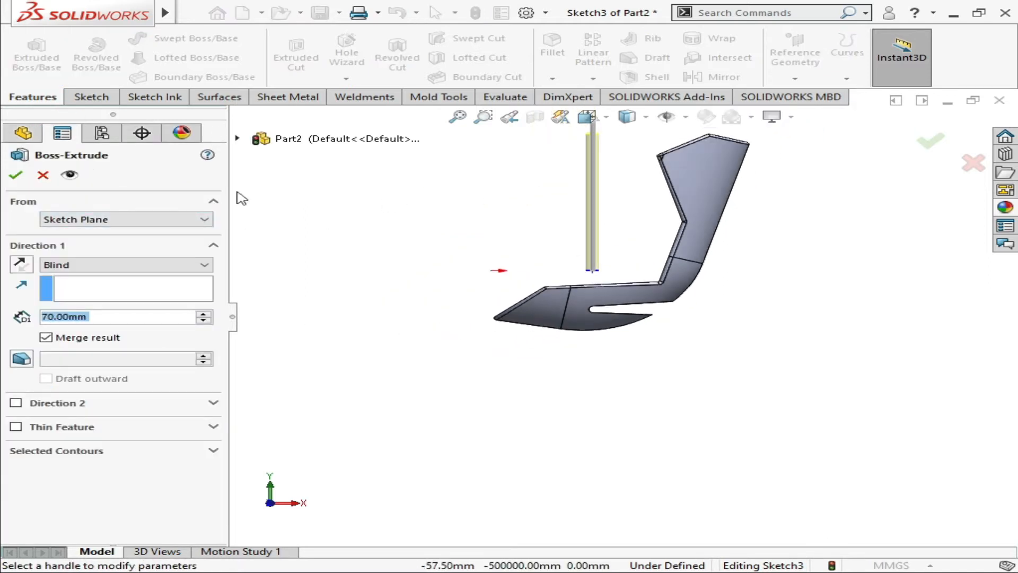
click(21, 263)
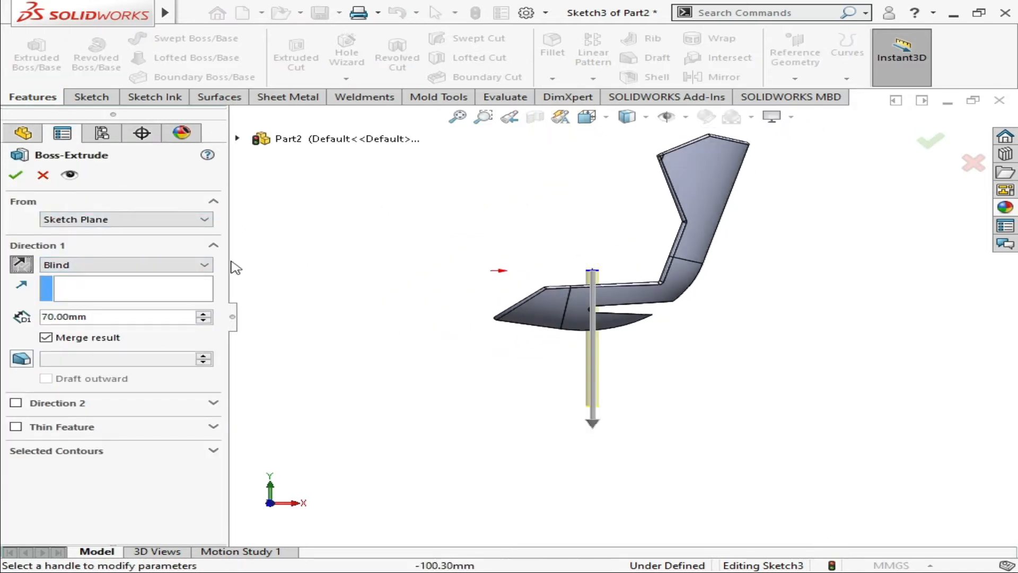
Start the extrusion from an offset of 30 mm below the sketch plane, reversing the offset direction
click(210, 220)
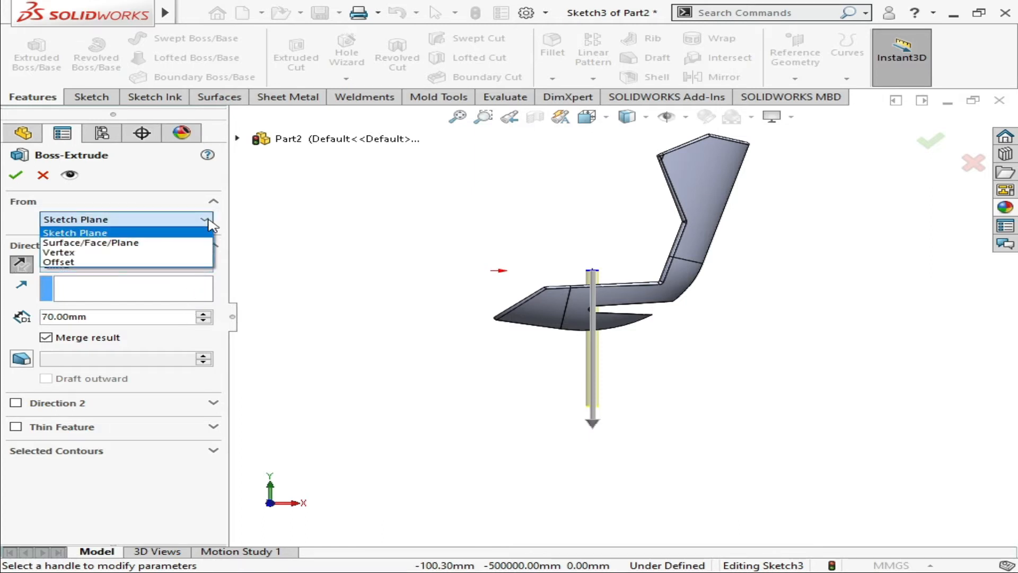
click(193, 258)
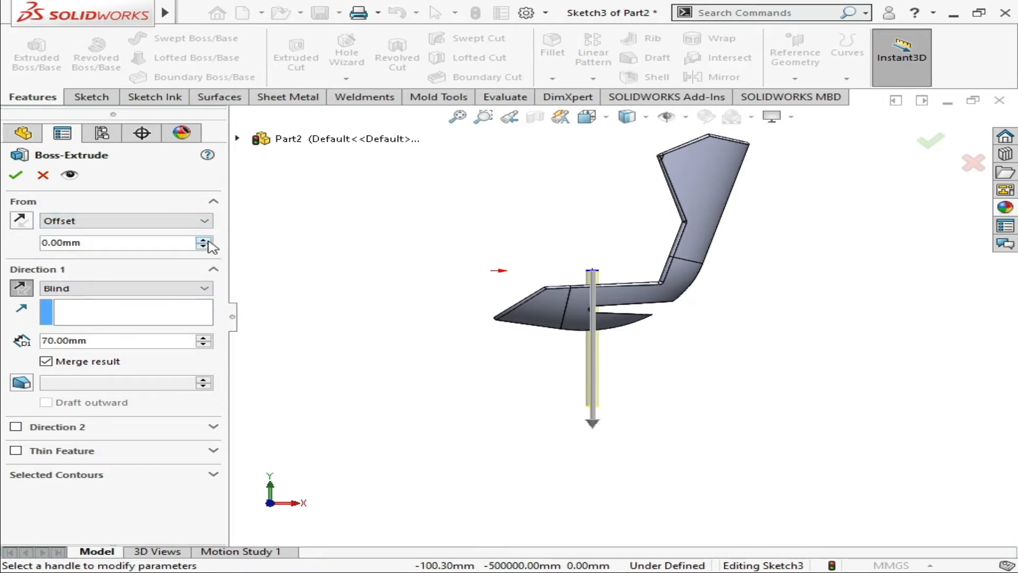
click(207, 240)
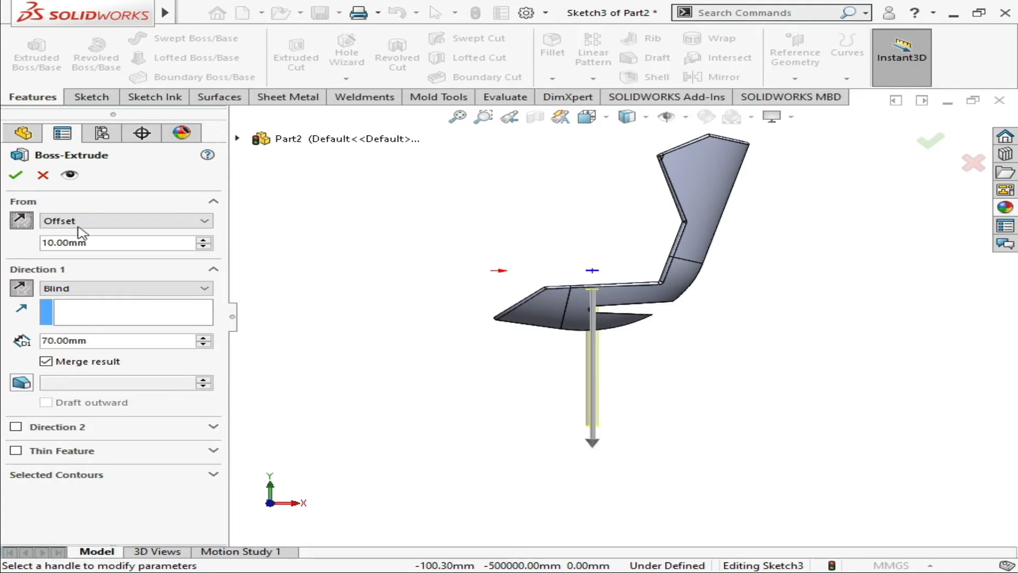
click(203, 240)
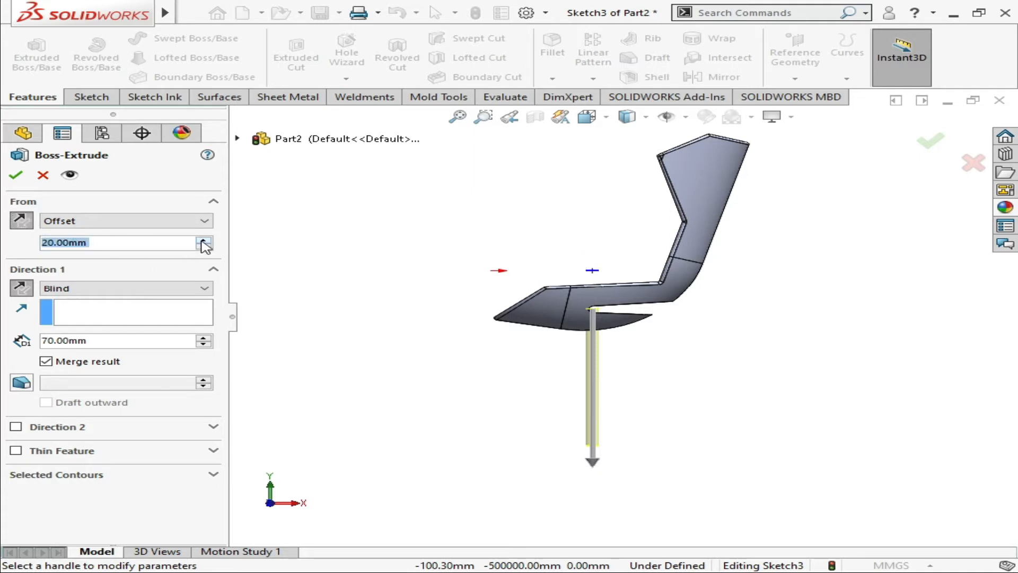
scroll(610, 333, down, 2)
scroll(599, 310, down, 1)
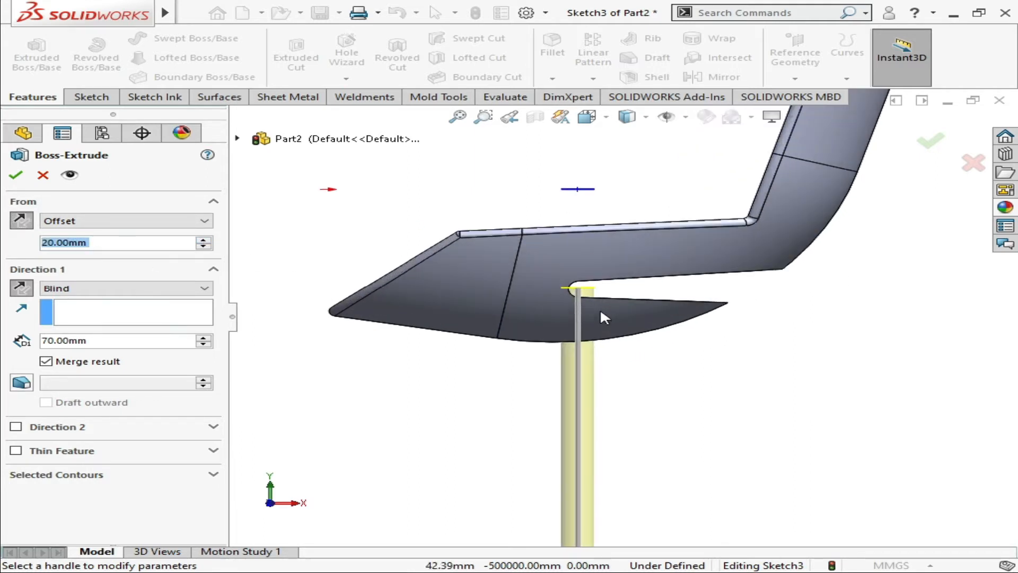
scroll(547, 295, down, 1)
scroll(472, 294, down, 1)
scroll(594, 329, down, 1)
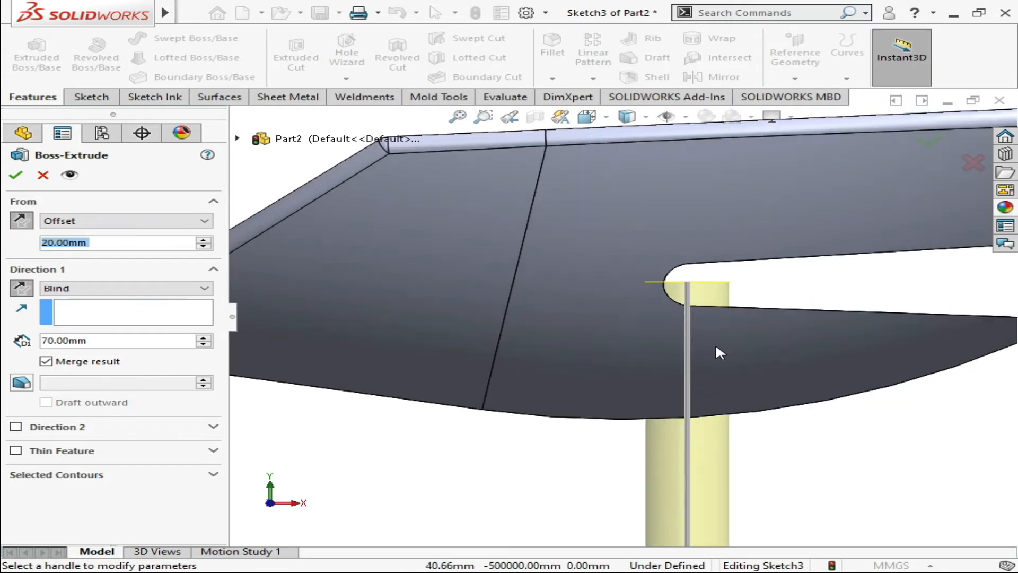
scroll(689, 339, down, 1)
click(202, 239)
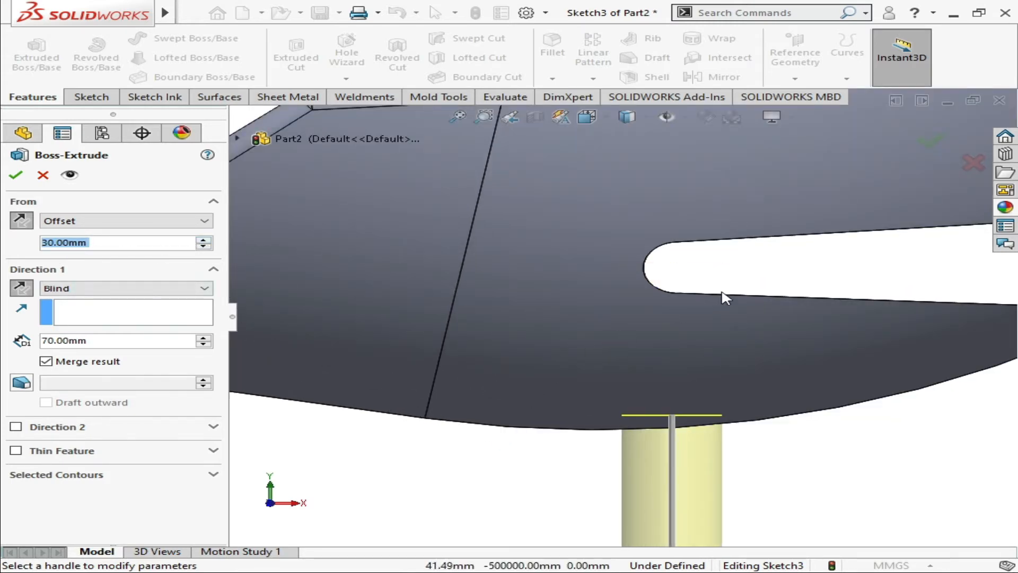
Examine from several angles where the extrusion preview starts relative to the seat's underside
scroll(721, 292, up, 3)
middle_drag(719, 293, 718, 291)
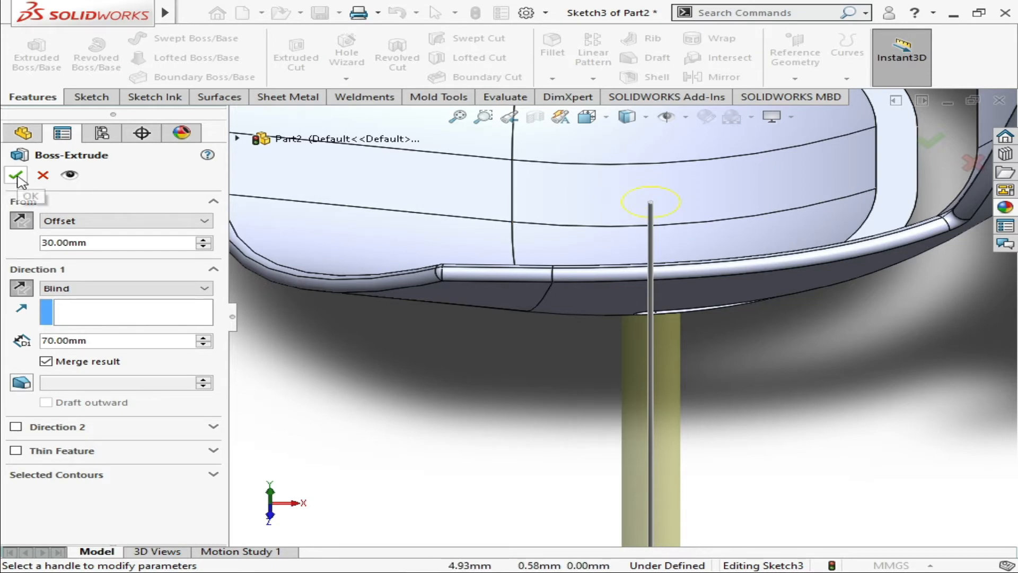
scroll(704, 337, up, 3)
scroll(704, 337, up, 1)
key(Up)
key(Up)
key(Up)
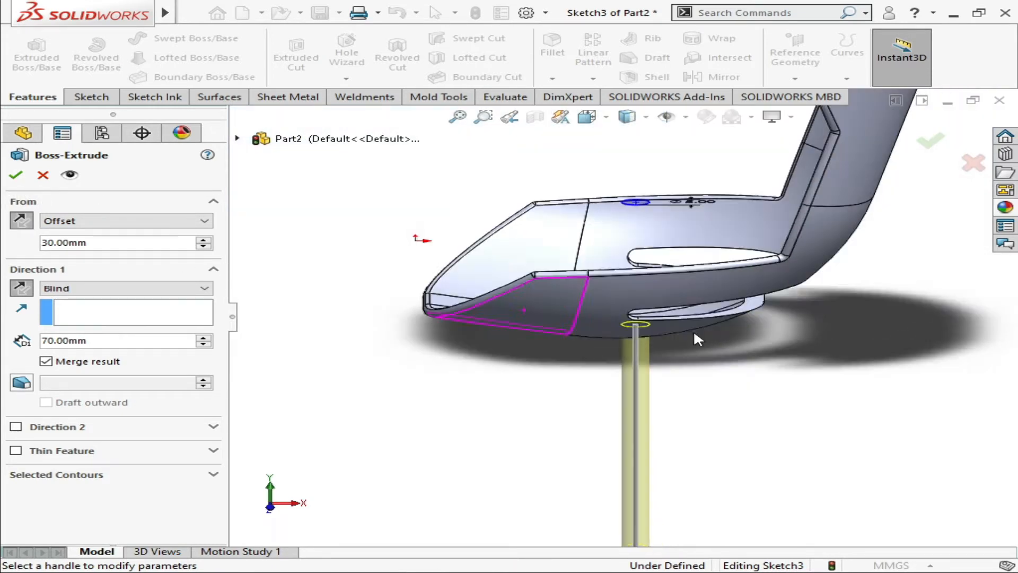
scroll(663, 417, down, 3)
scroll(636, 425, up, 4)
scroll(626, 494, up, 2)
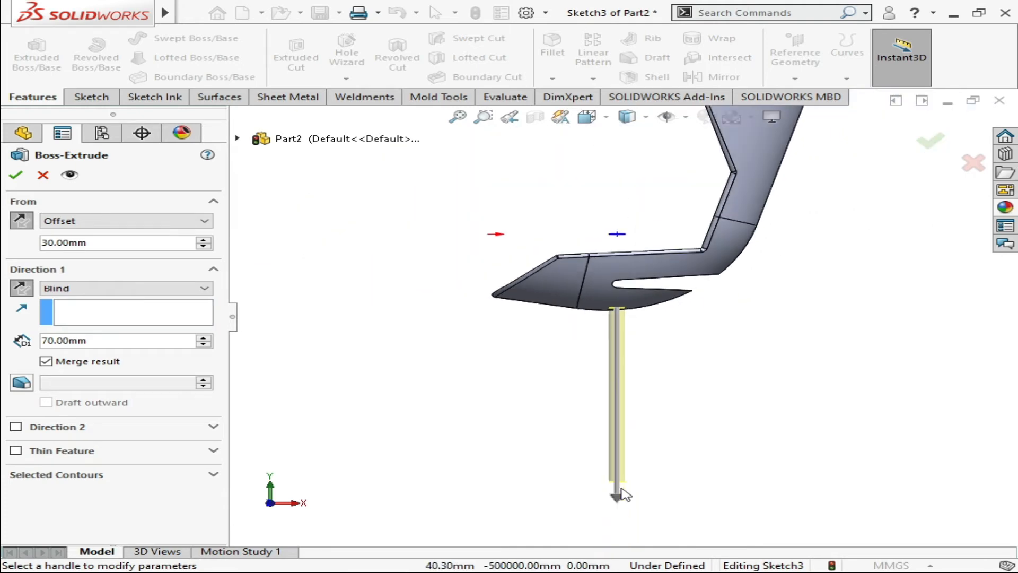
Set the extrusion depth to 30 mm and create the post under the seat
click(203, 345)
click(203, 345)
click(203, 345)
click(203, 344)
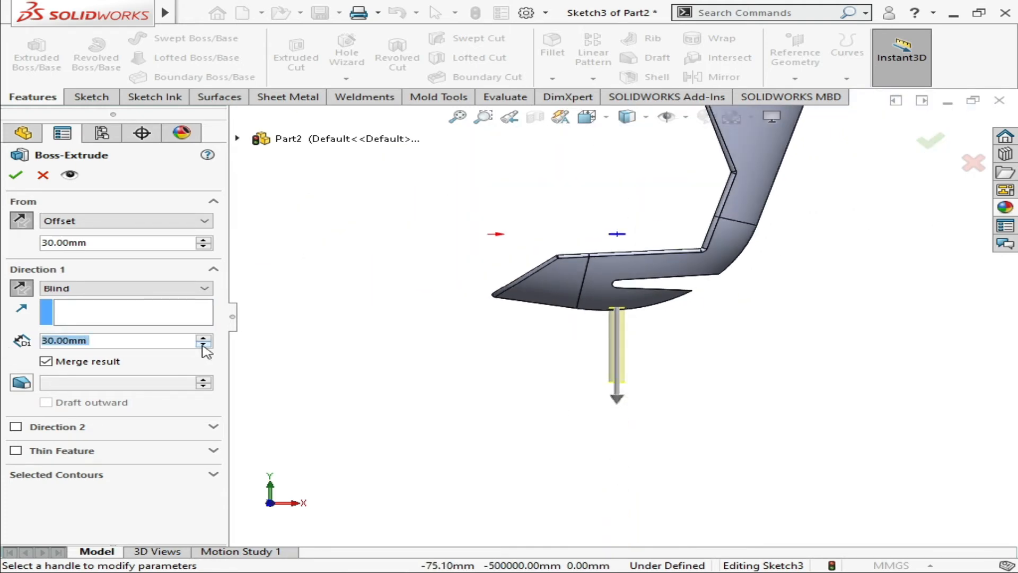
click(9, 180)
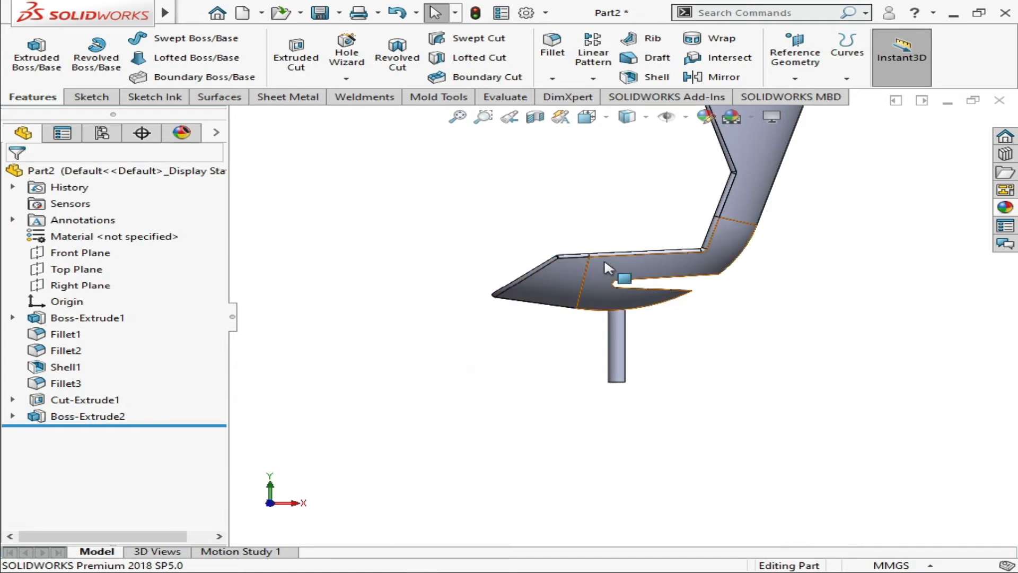
Examine the new post and the seat's underside from the side, above and below
key(Down)
key(Down)
key(Down)
key(Down)
key(Up)
key(Up)
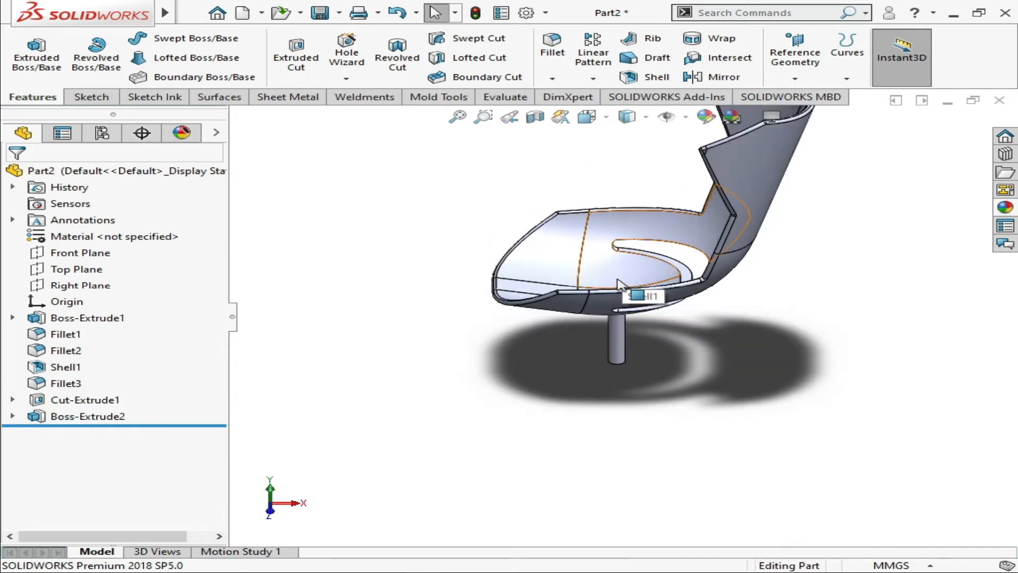
scroll(618, 289, down, 3)
key(Down)
key(Down)
key(Up)
key(Up)
key(Up)
key(Up)
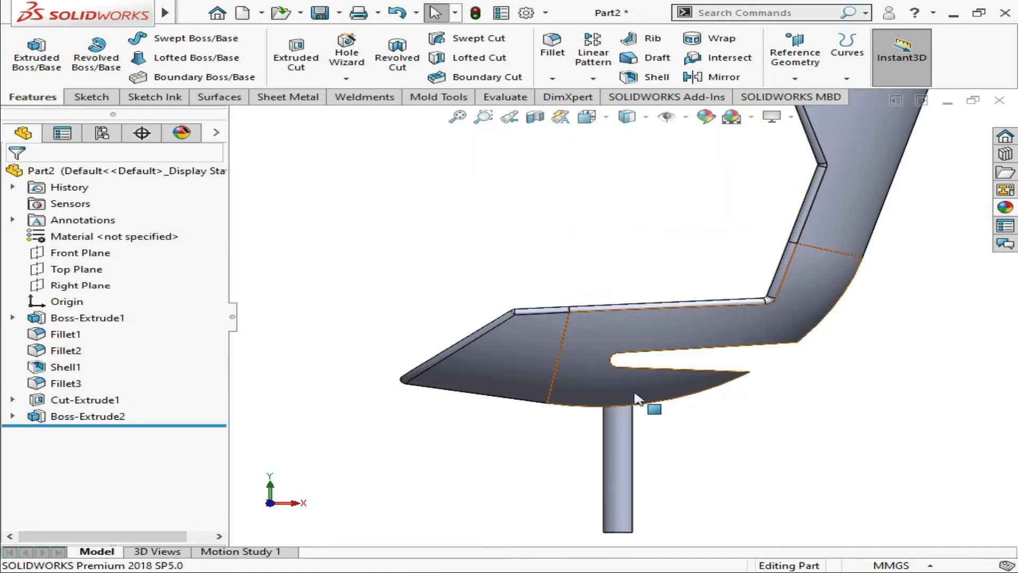
scroll(625, 456, down, 1)
scroll(625, 455, up, 3)
key(Up)
key(Up)
key(Up)
key(Up)
key(Up)
key(Up)
key(Up)
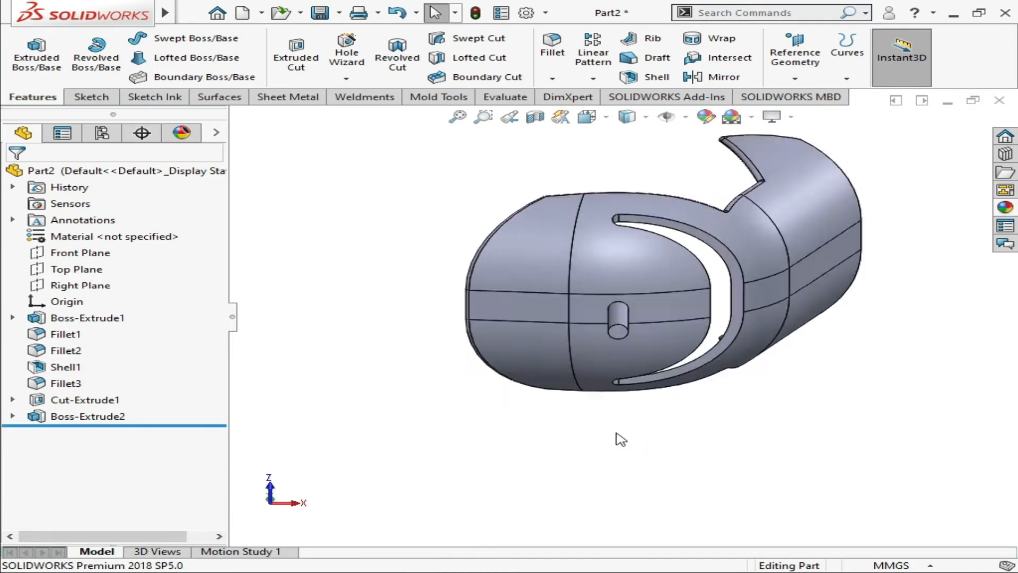
Start a new sketch on the post's lower end face, viewed normal to that face
scroll(622, 245, down, 2)
scroll(620, 245, down, 1)
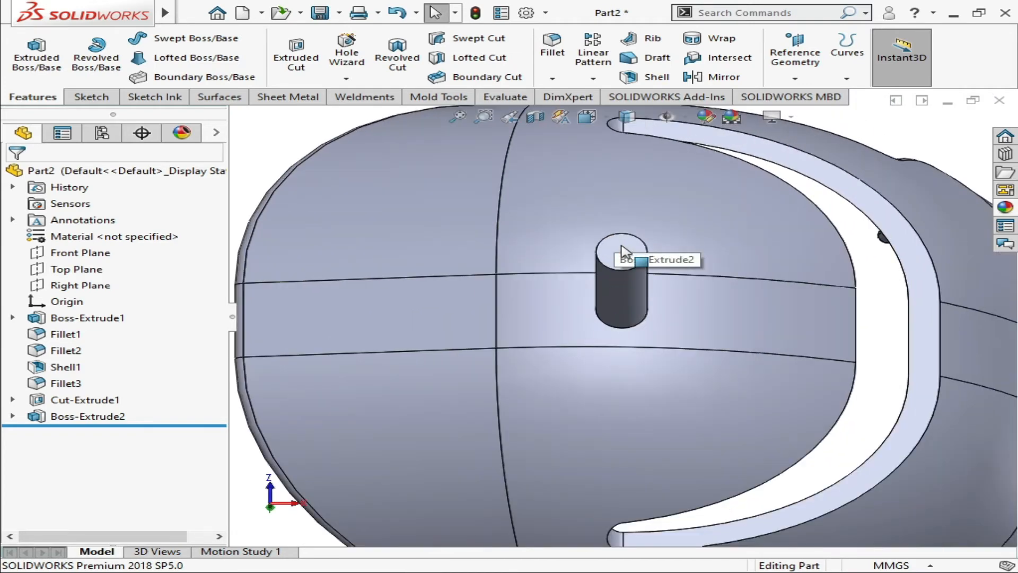
click(627, 259)
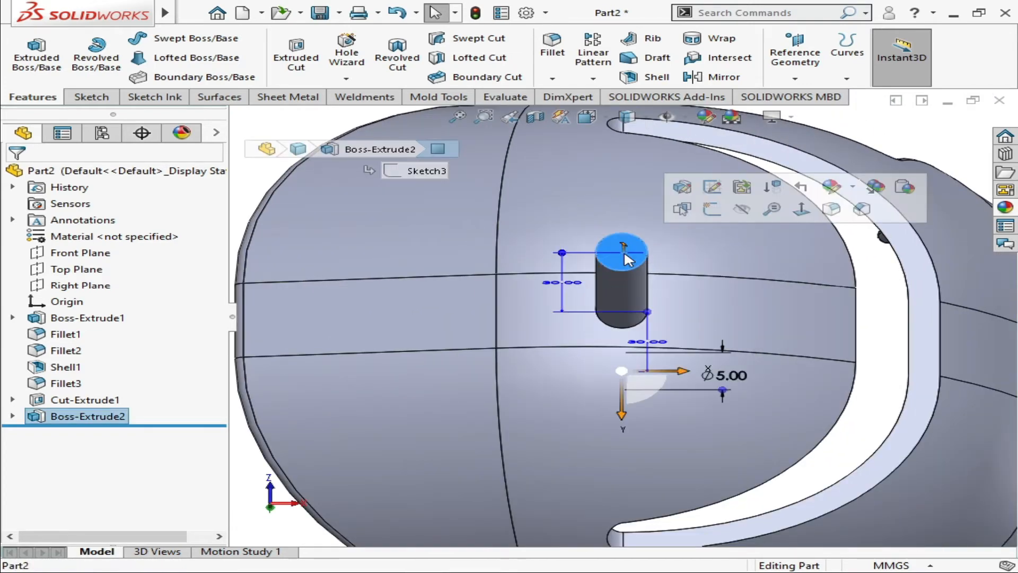
key(ctrl+8)
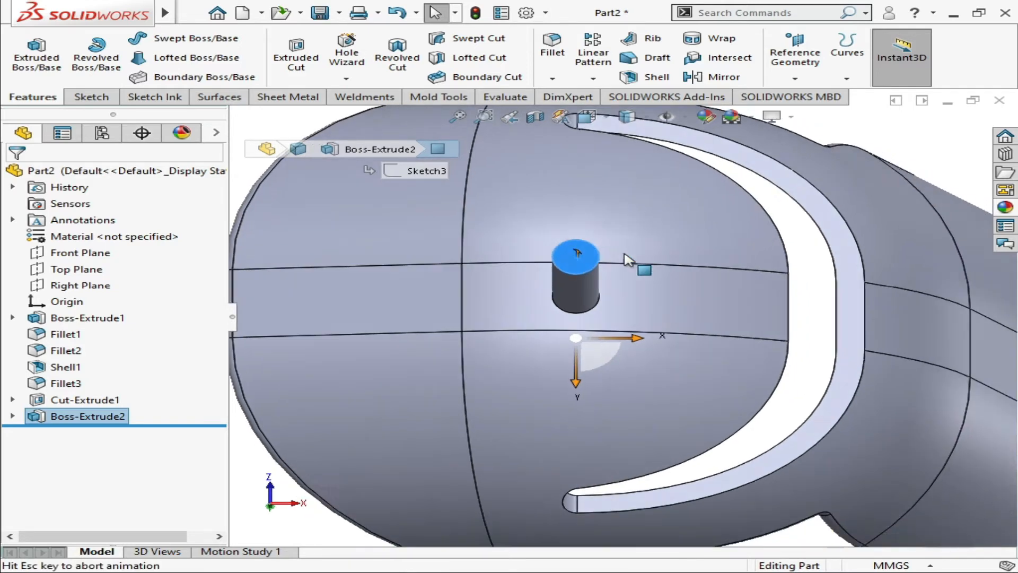
click(90, 98)
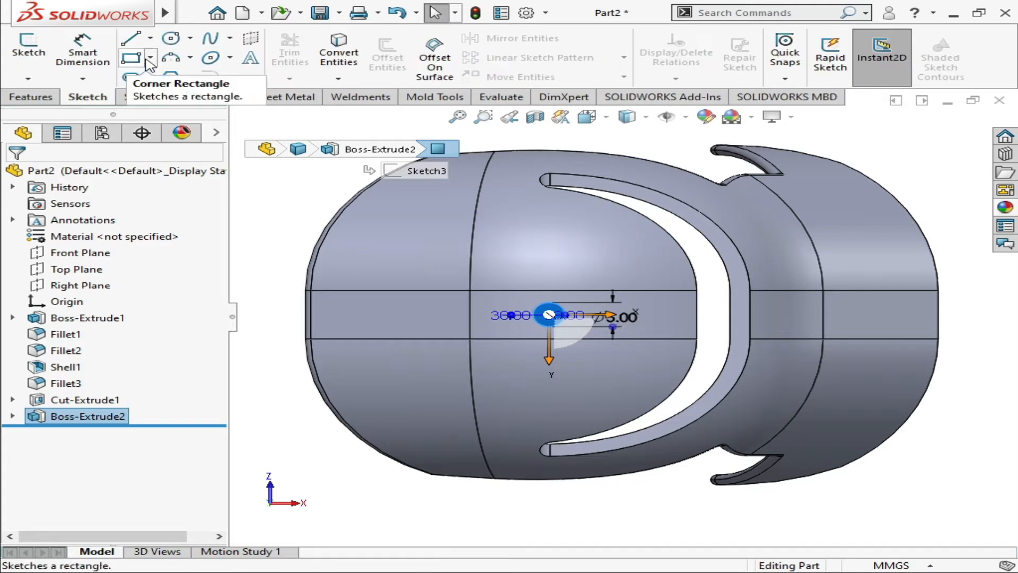
click(29, 51)
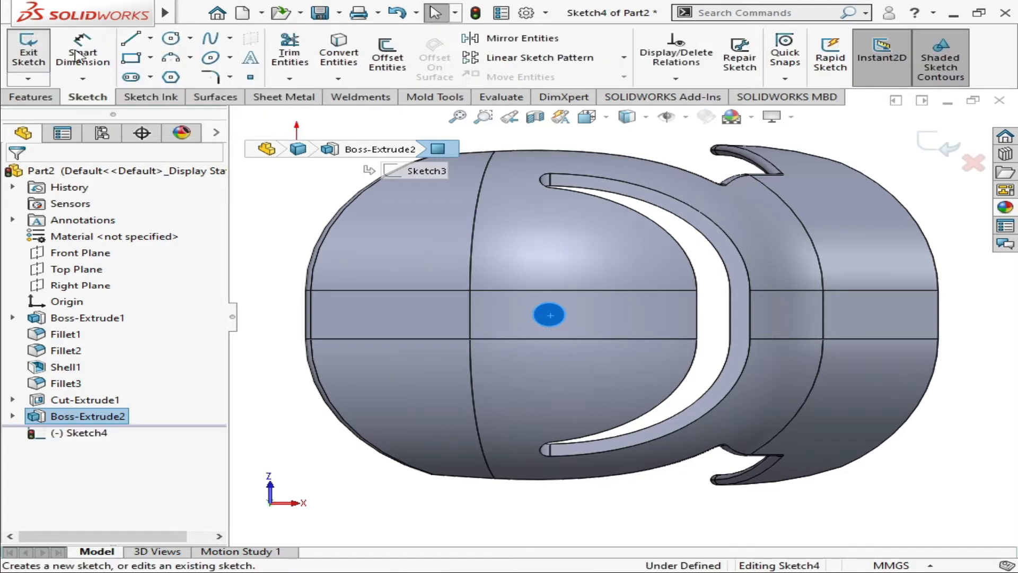
Sketch a circle concentric with the post, about 22.8 mm in radius, reaching the inner edge of the seat opening
click(171, 40)
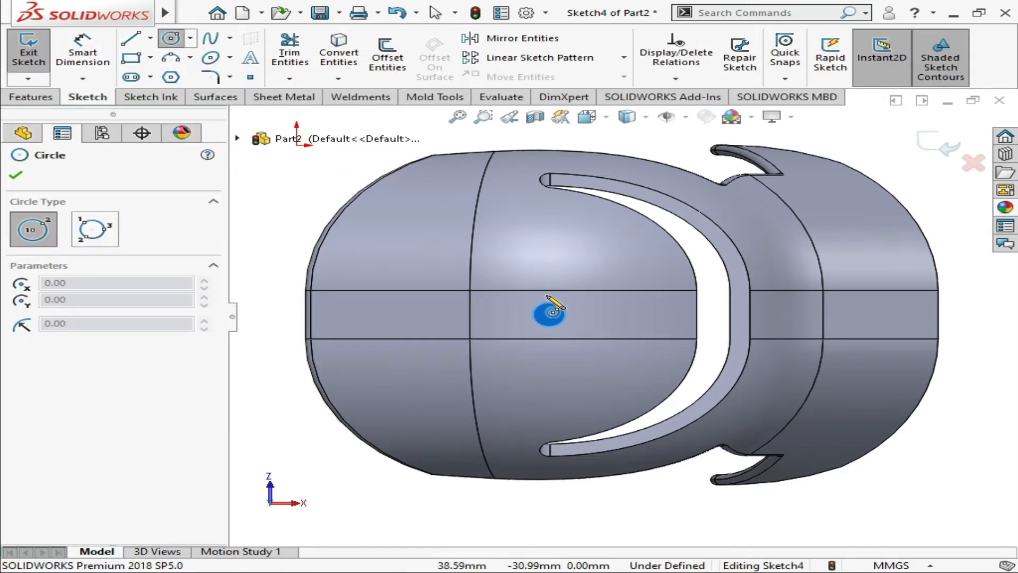
scroll(583, 314, up, 2)
scroll(584, 314, down, 6)
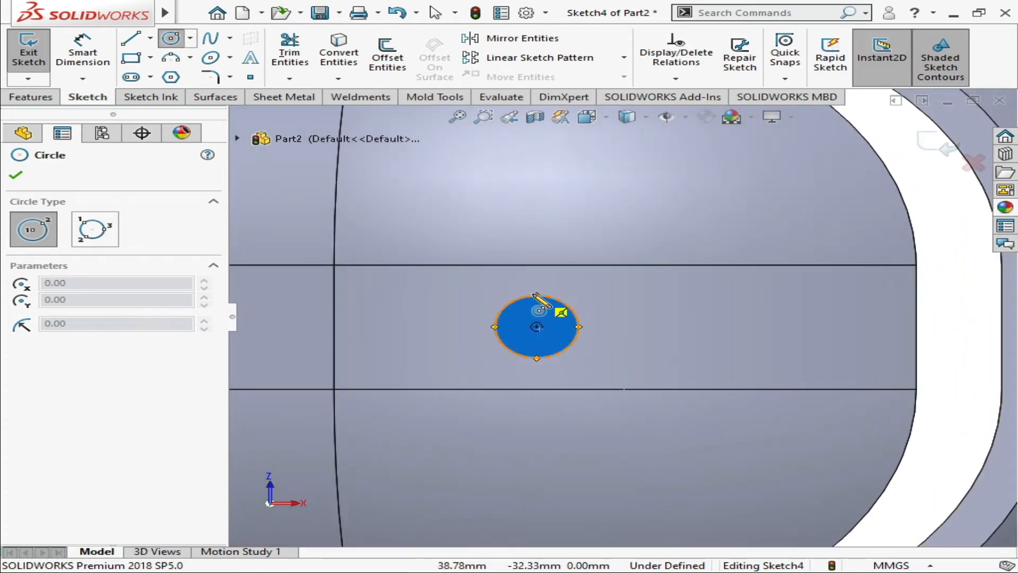
click(537, 326)
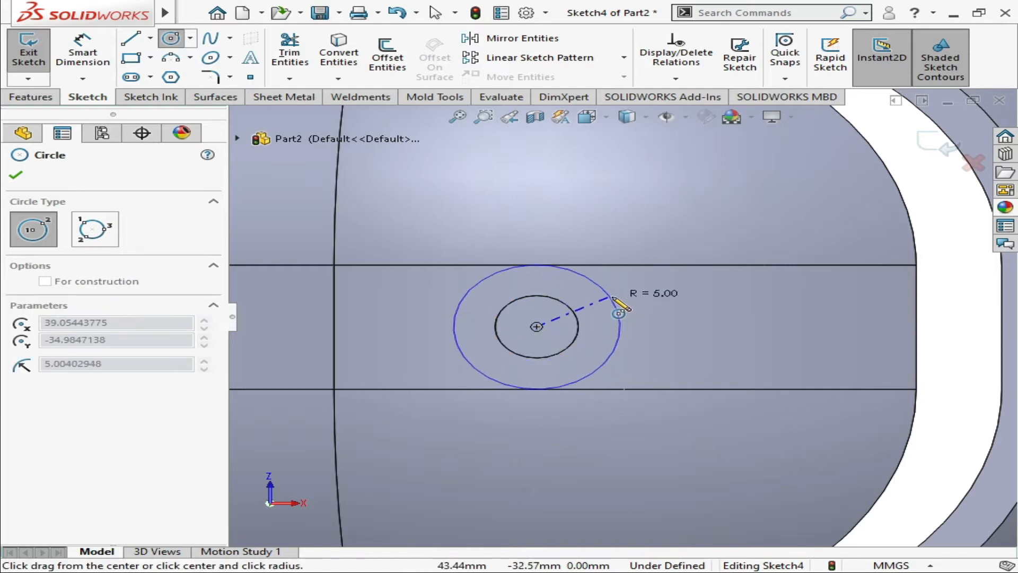
scroll(666, 291, up, 3)
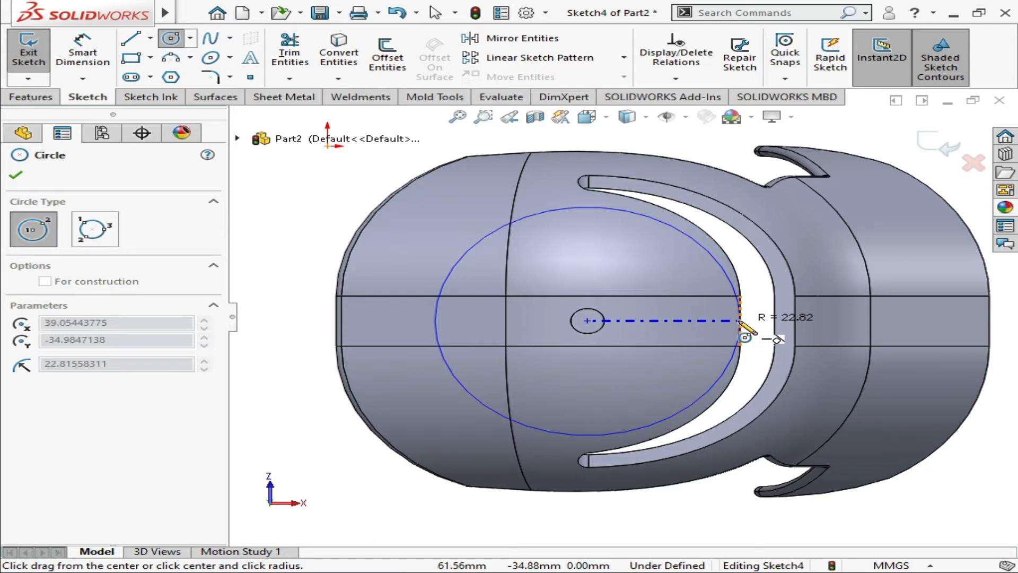
click(739, 320)
click(16, 175)
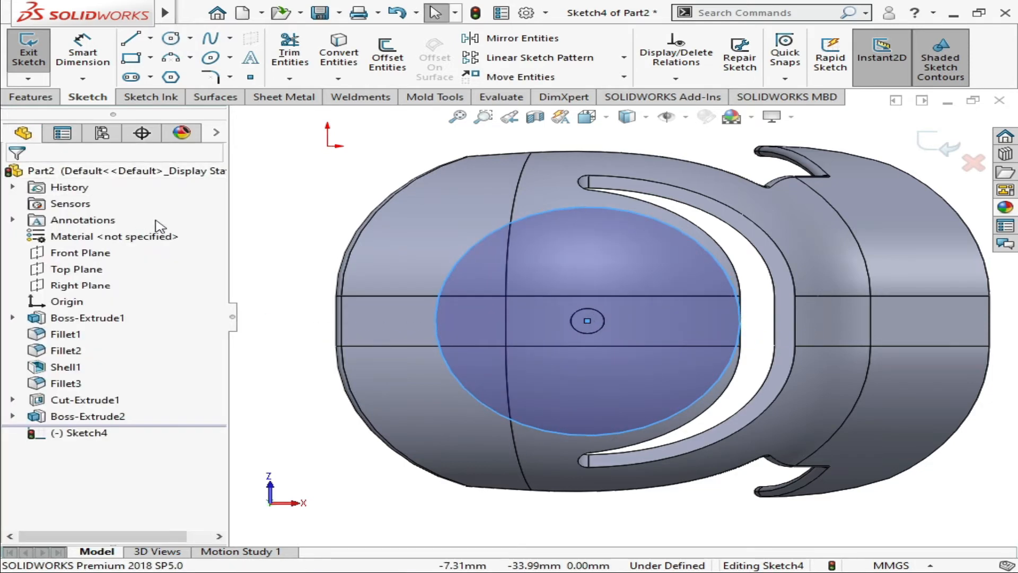
click(255, 238)
Start a downward blind boss extrusion of the large circle with a depth of 2 mm
key(ctrl+1)
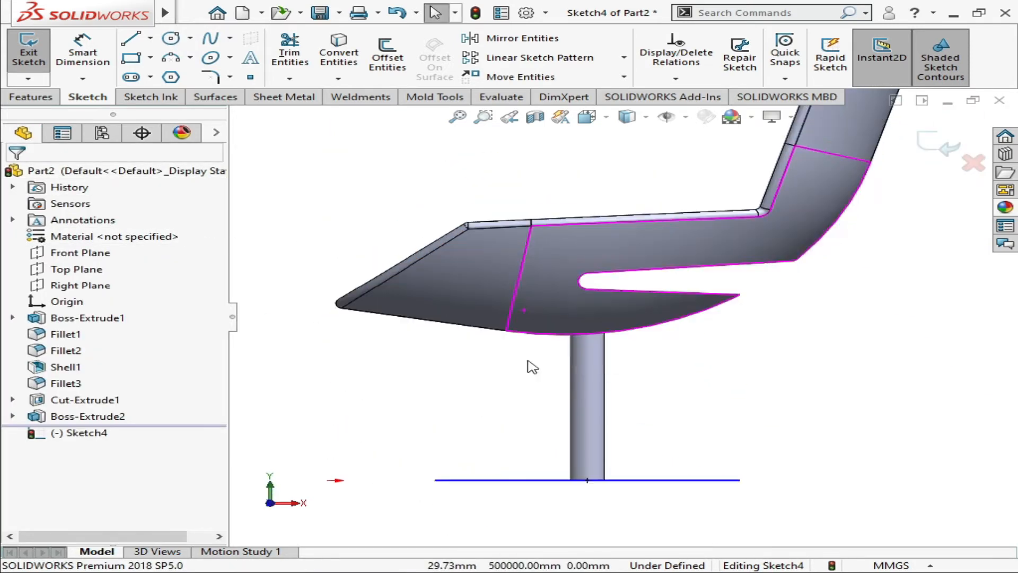
key(Down)
click(542, 455)
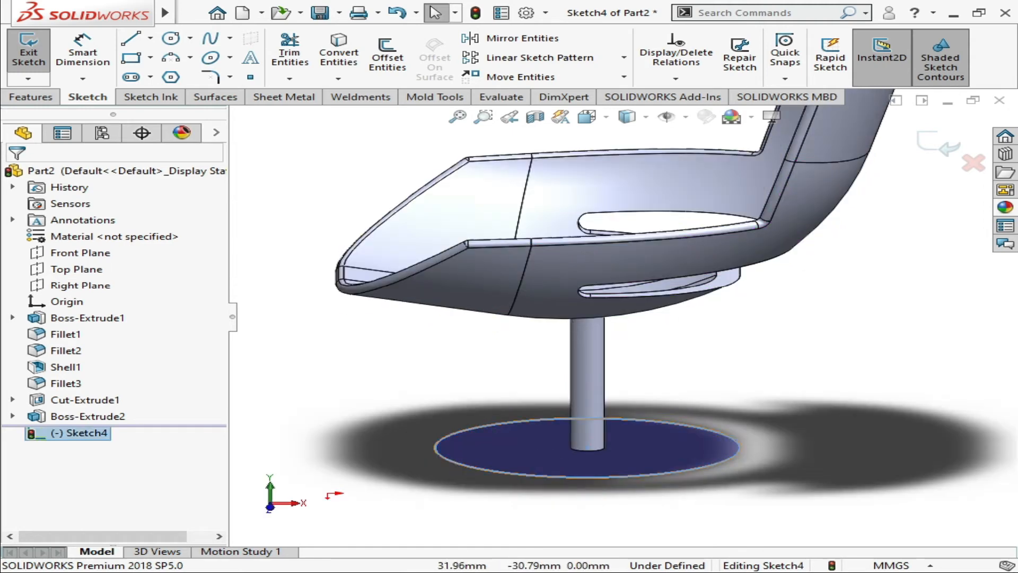
click(32, 96)
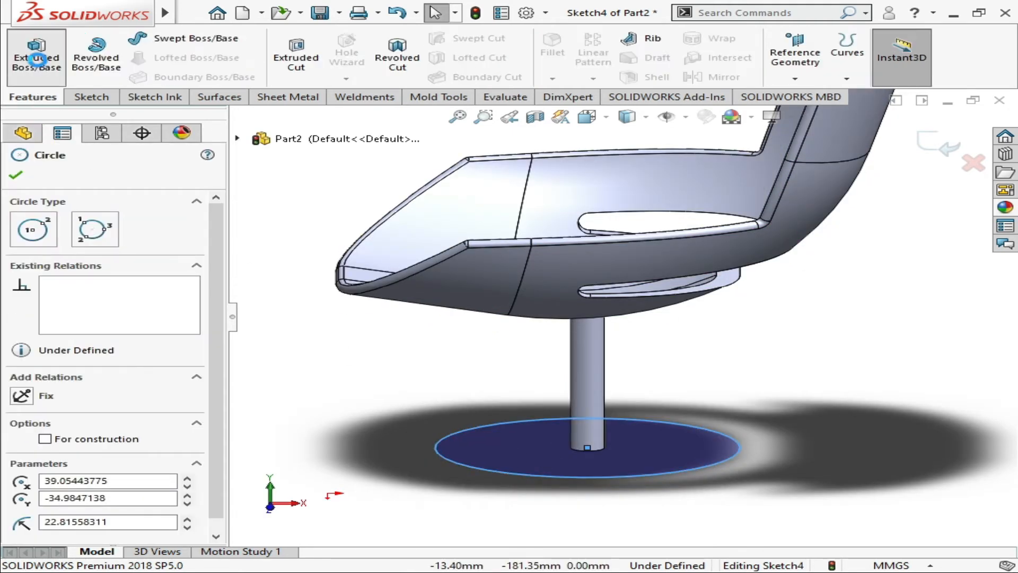
click(37, 59)
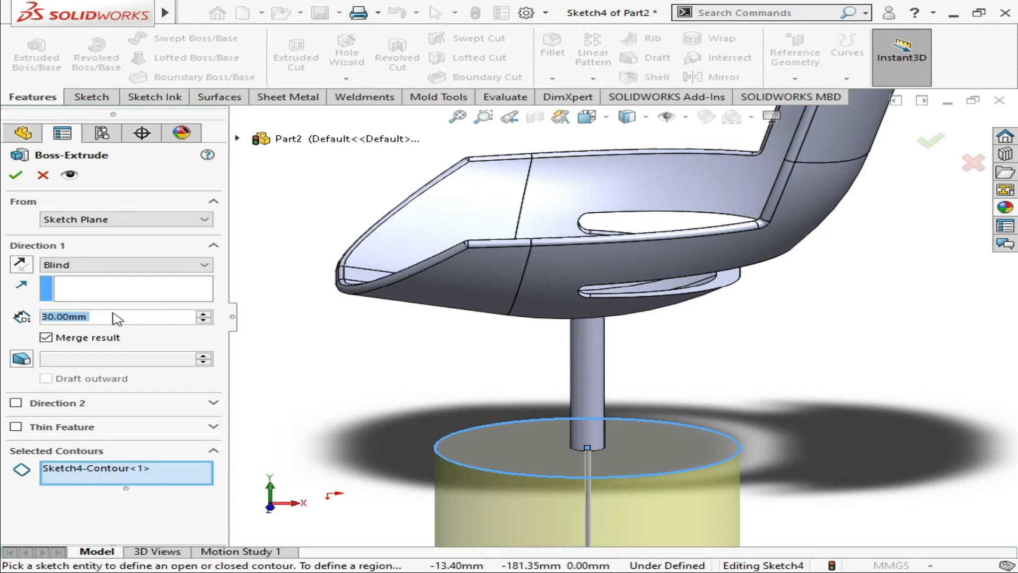
click(101, 317)
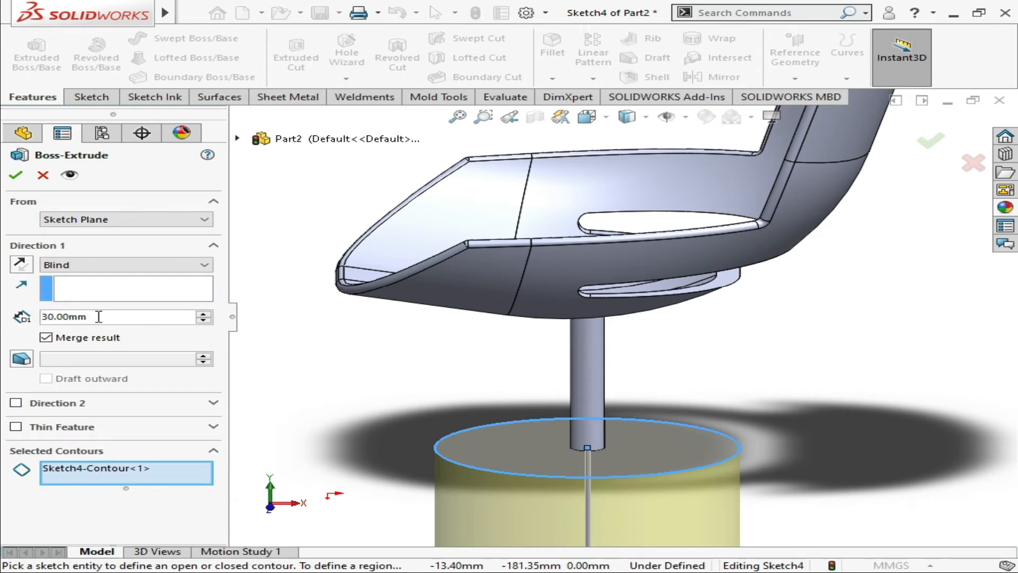
drag(99, 316, 14, 317)
text(2)
key(Return)
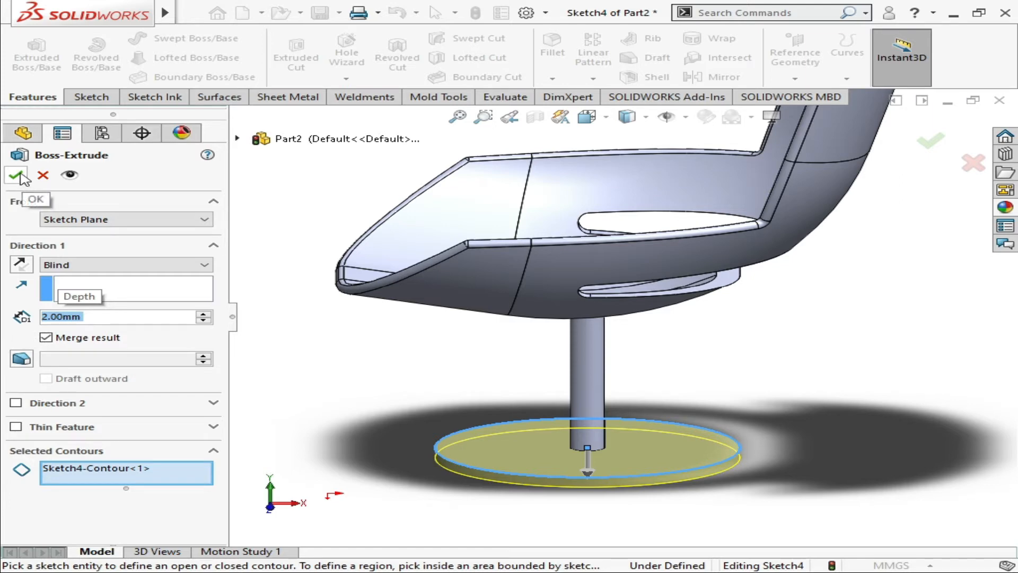
Reduce the extrusion depth to 1 mm and create the base disc
text(1)
key(Return)
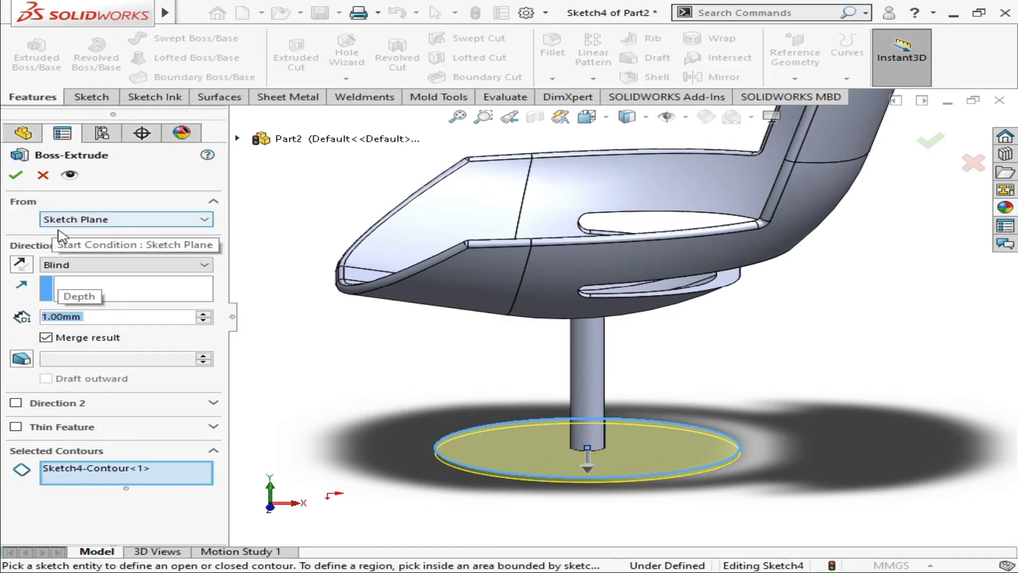
click(15, 175)
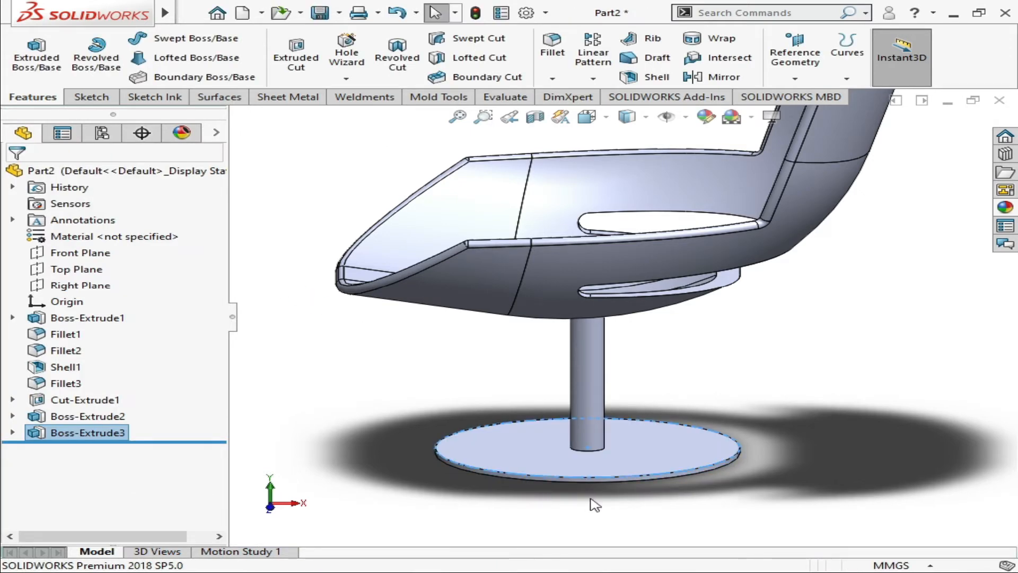
Start a fillet on the circular edge where the post meets the base disc
scroll(579, 466, down, 3)
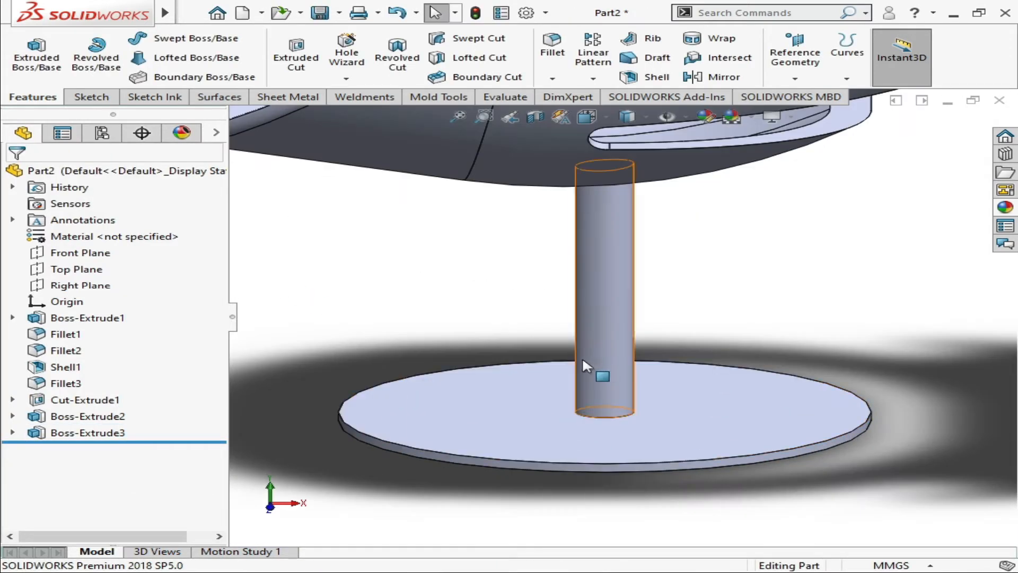
click(552, 53)
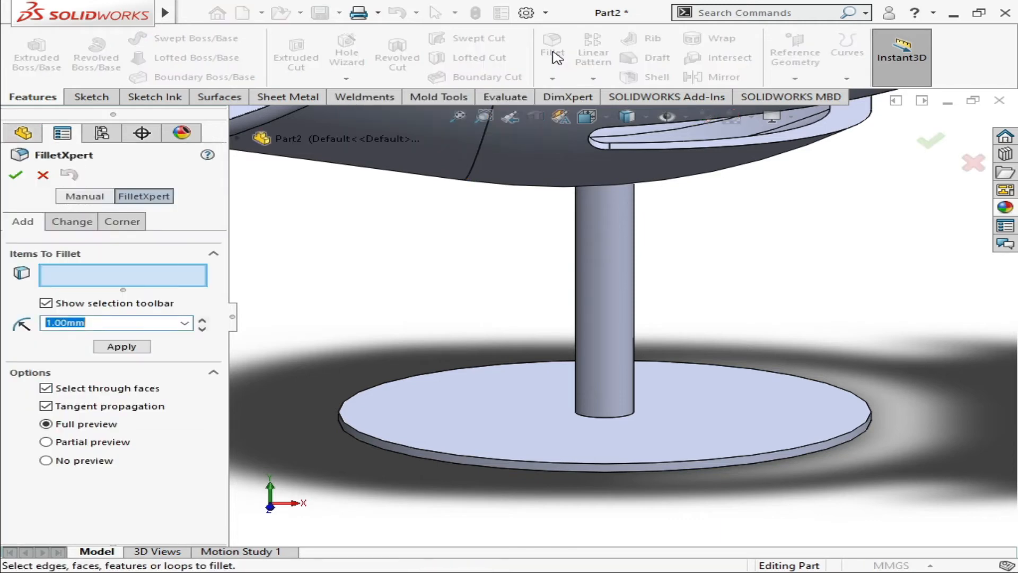
click(604, 419)
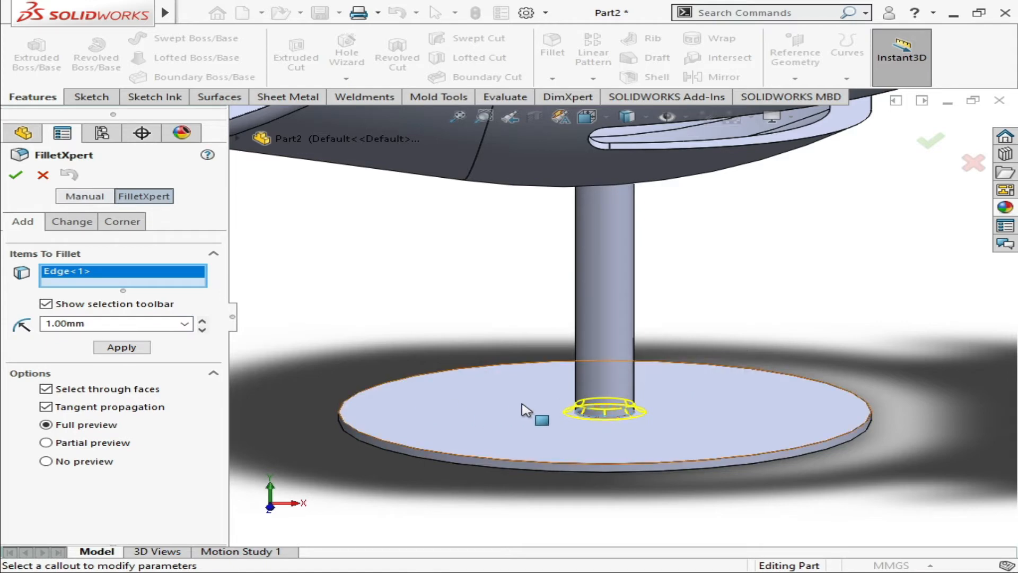
Try fillet radii of 21 mm and 5 mm on the edge between post and disc
click(202, 321)
click(202, 320)
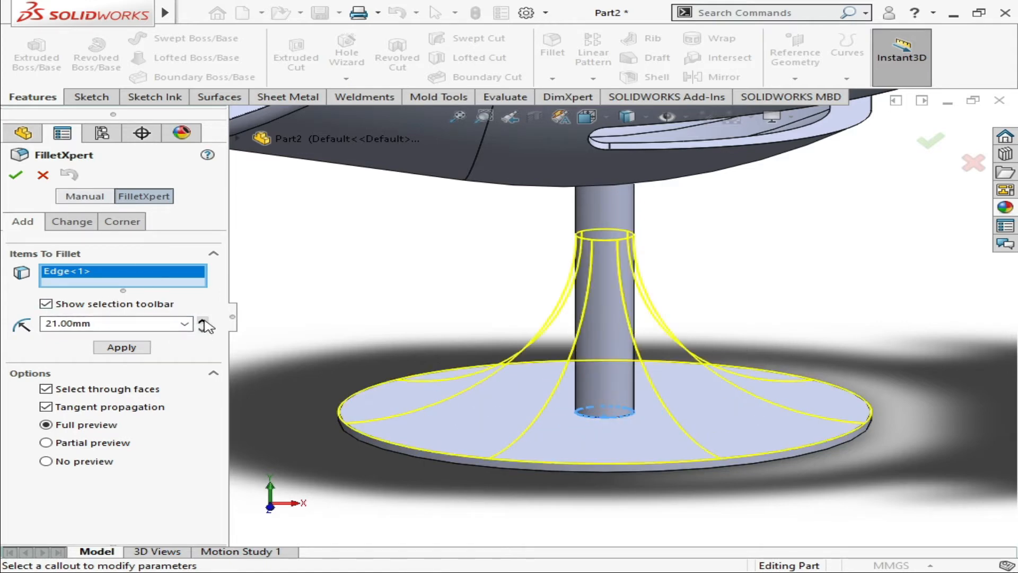
click(202, 320)
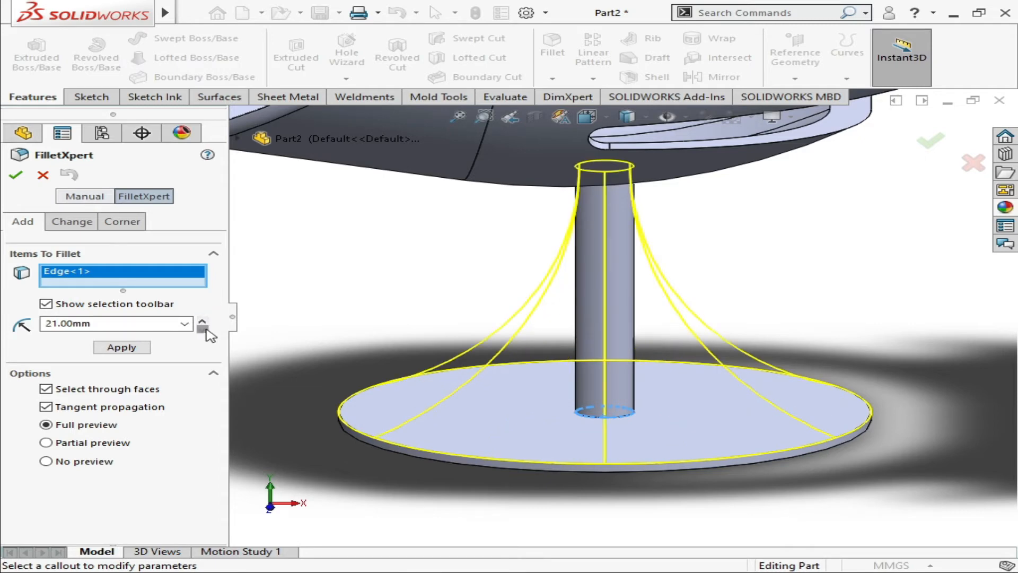
click(202, 328)
click(202, 328)
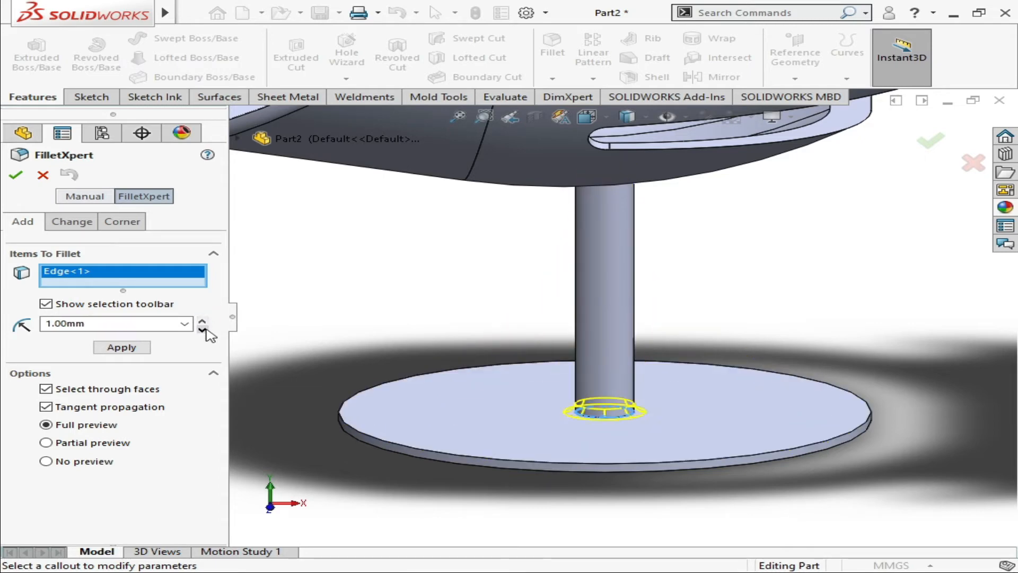
drag(181, 324, 26, 327)
text(5)
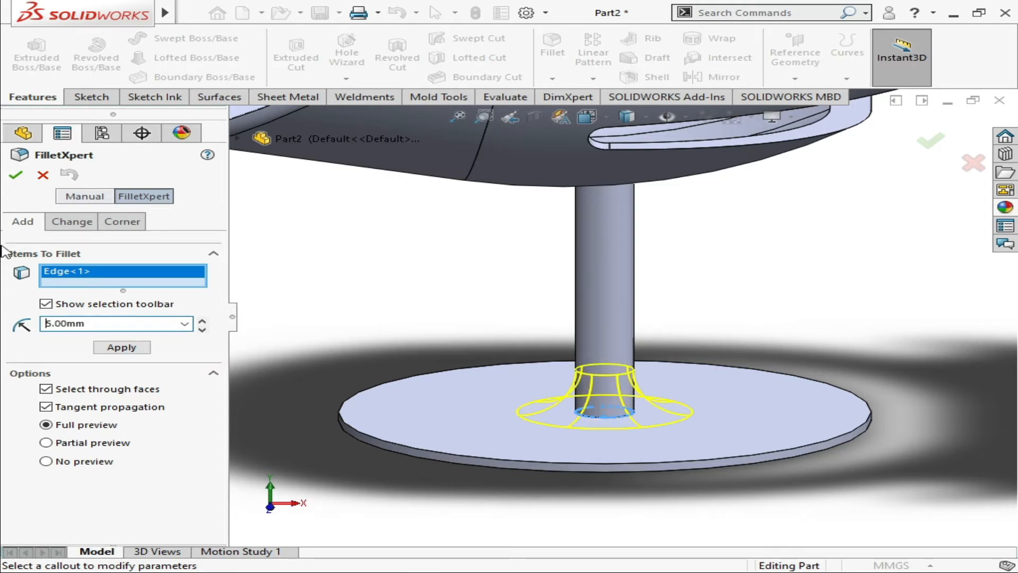
Set the fillet radius to 10 mm and apply it to the edge between post and disc
drag(101, 320, 3, 323)
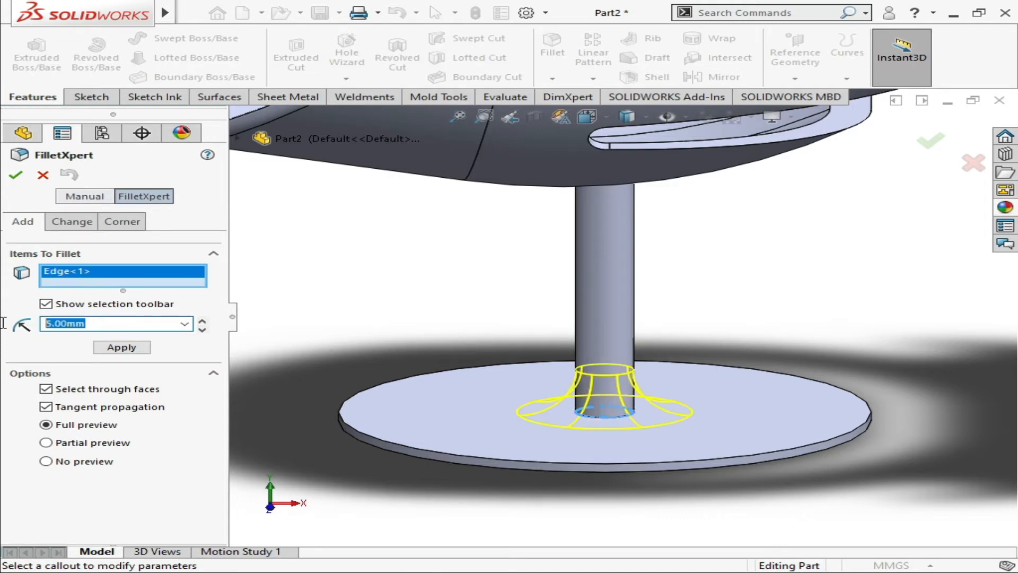
text(10)
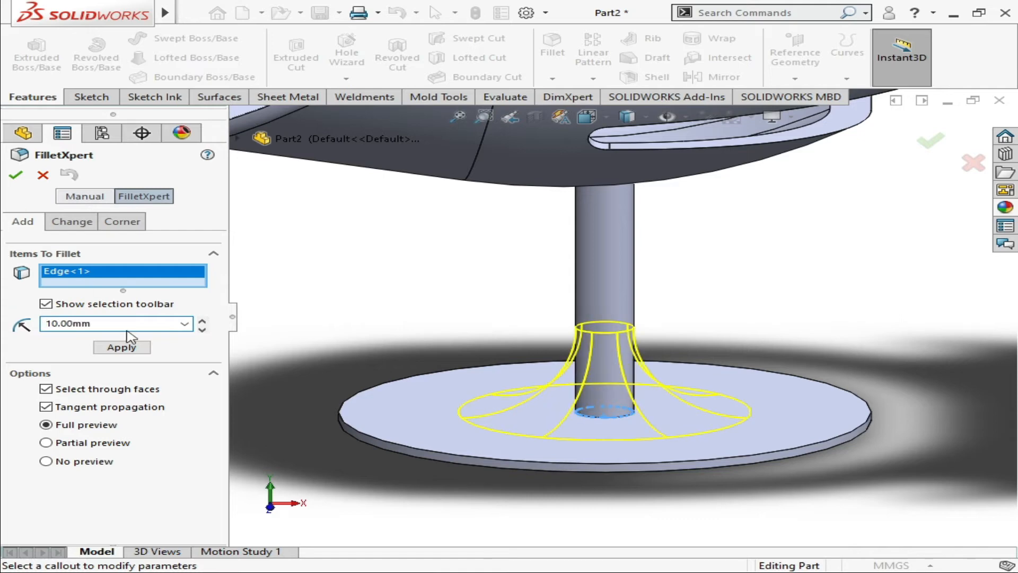
click(122, 347)
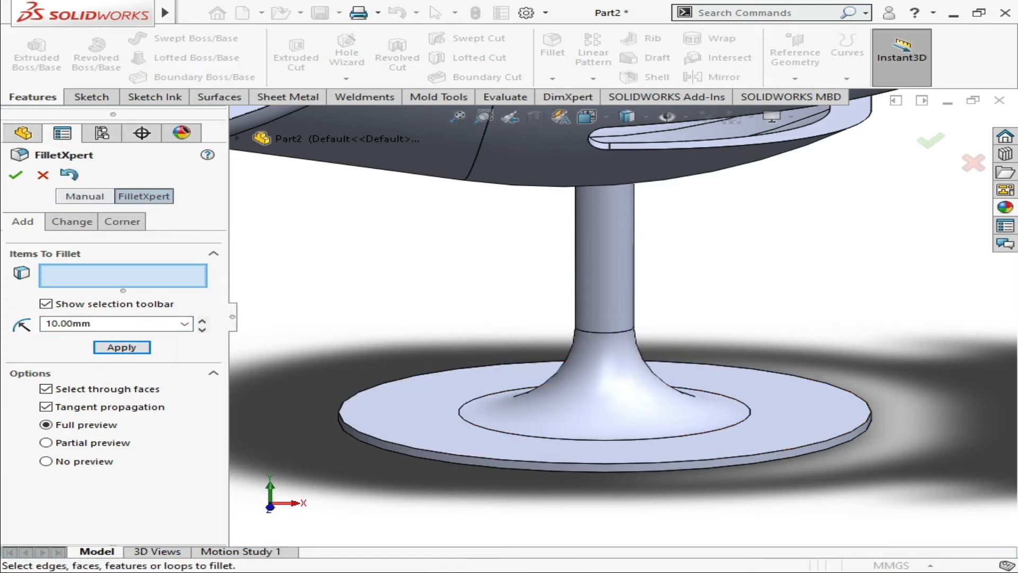
Fillet the upper outer edge of the base disc with a 22 mm radius
scroll(490, 404, up, 2)
scroll(509, 419, down, 4)
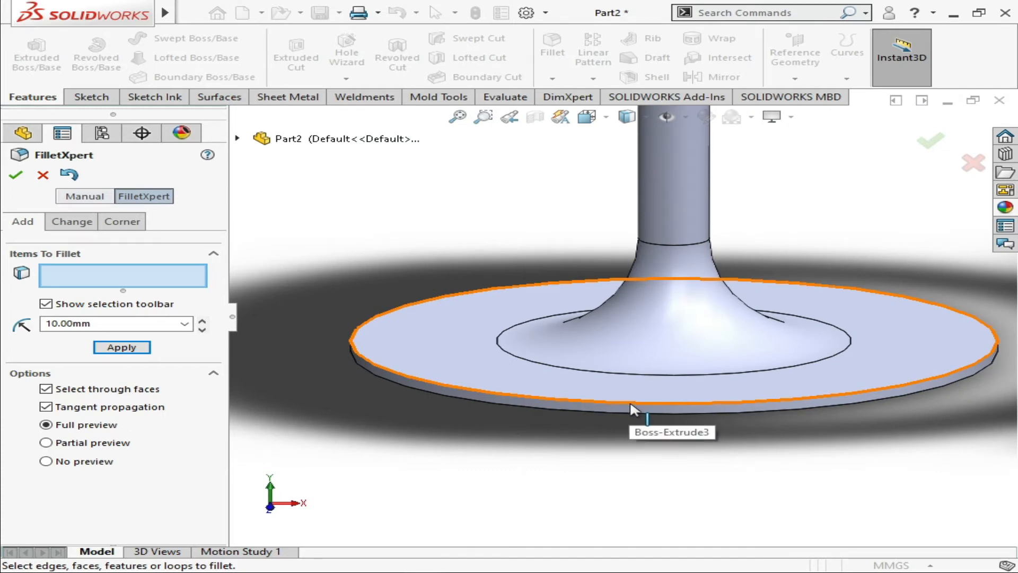
click(632, 408)
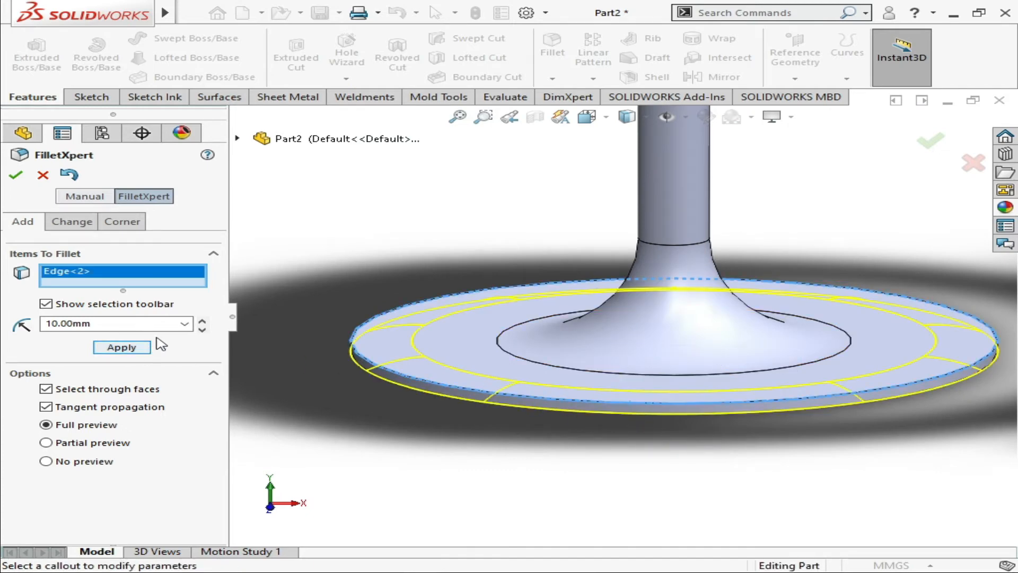
click(202, 321)
click(201, 321)
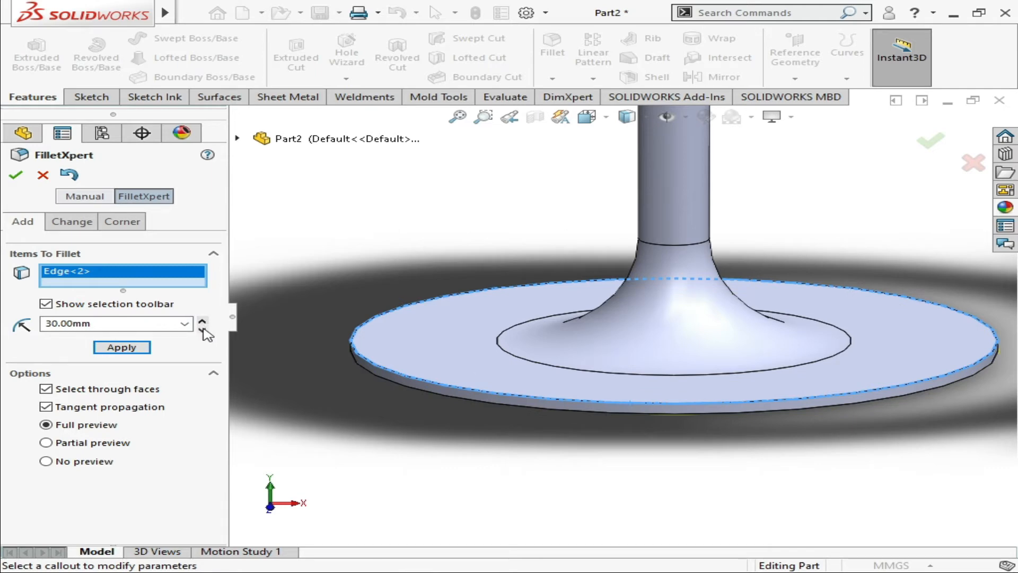
click(202, 329)
drag(161, 326, 11, 333)
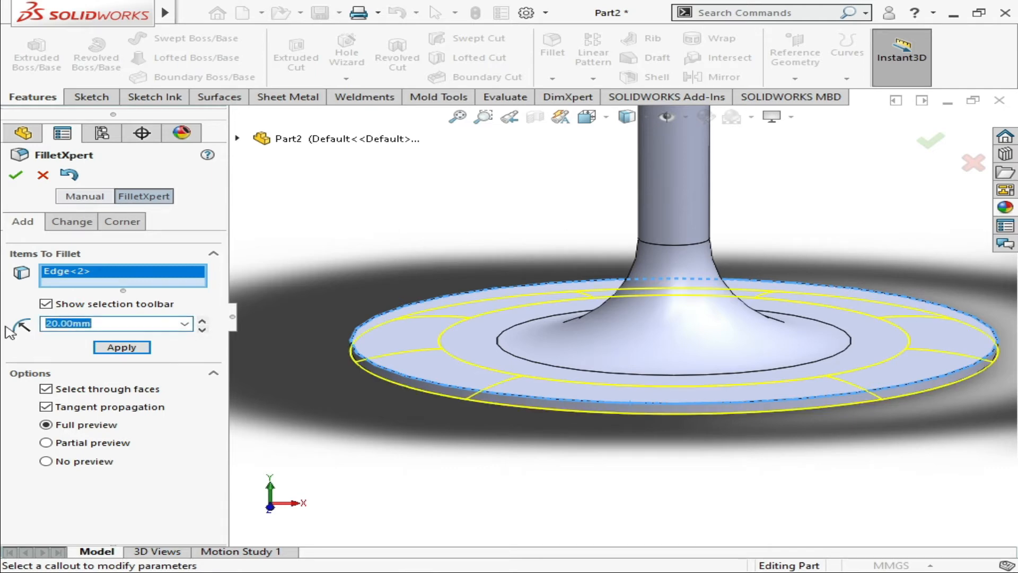
text(25)
key(Return)
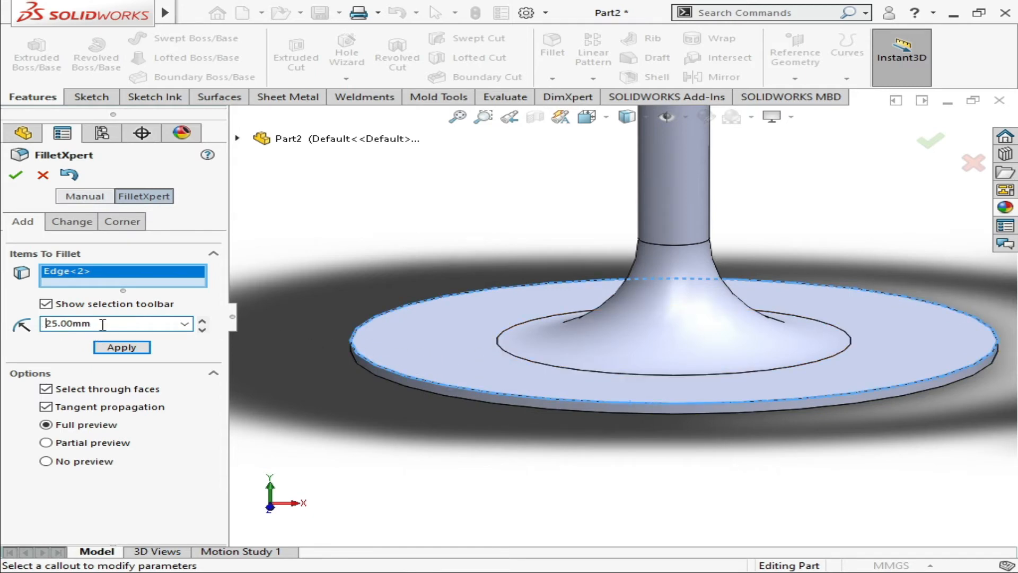
drag(102, 324, 3, 327)
text(22.00mm)
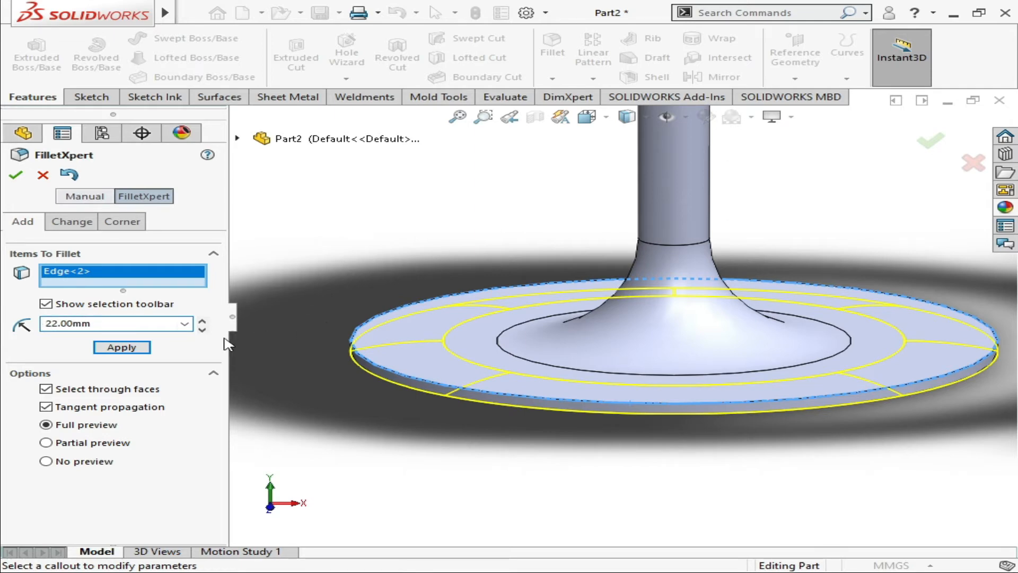
click(101, 348)
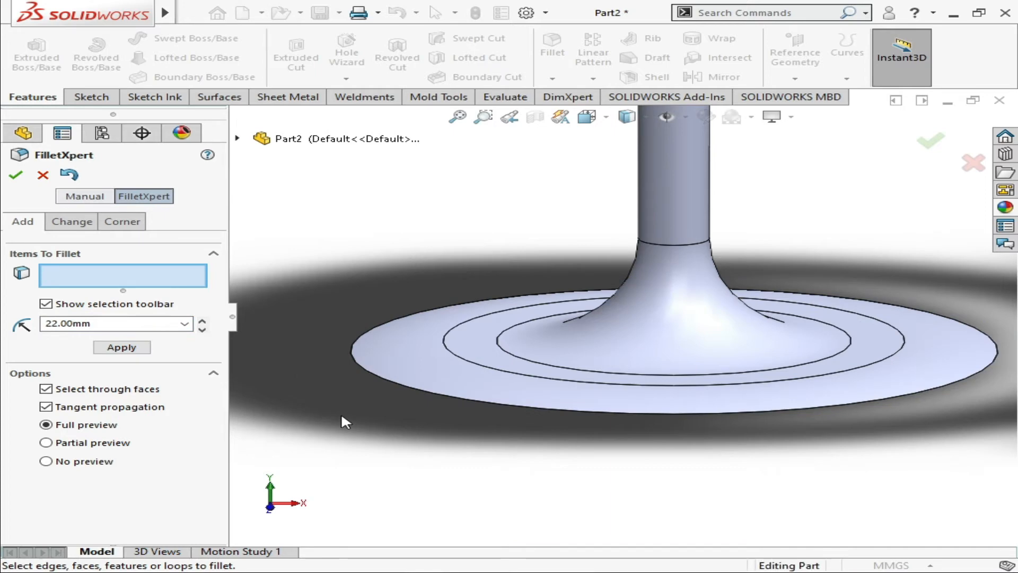
Fillet the edge where the post meets the seat's underside with a 5 mm radius and finish filleting
scroll(341, 416, up, 4)
scroll(481, 331, up, 3)
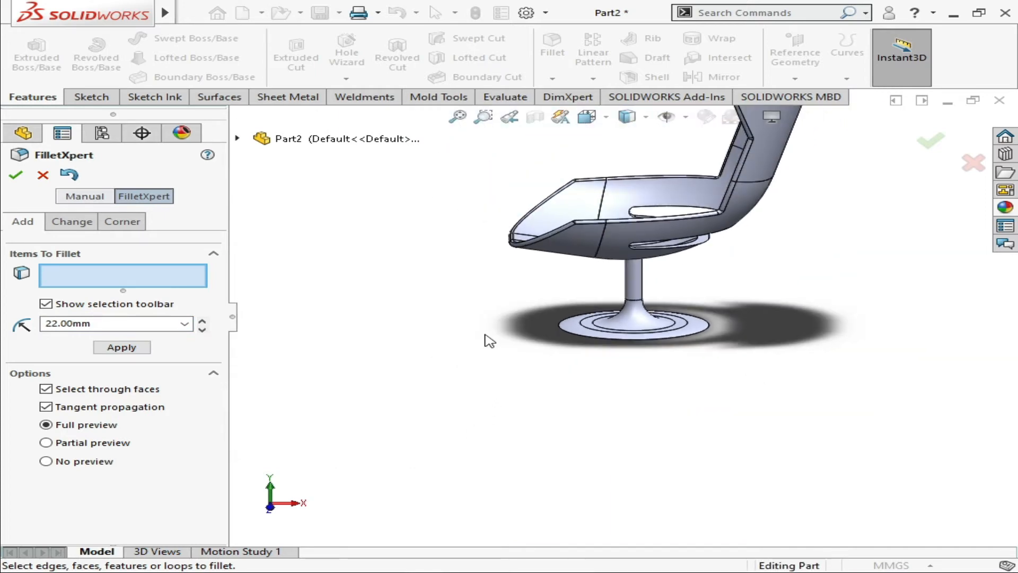
middle_drag(526, 285, 636, 313)
scroll(642, 290, down, 5)
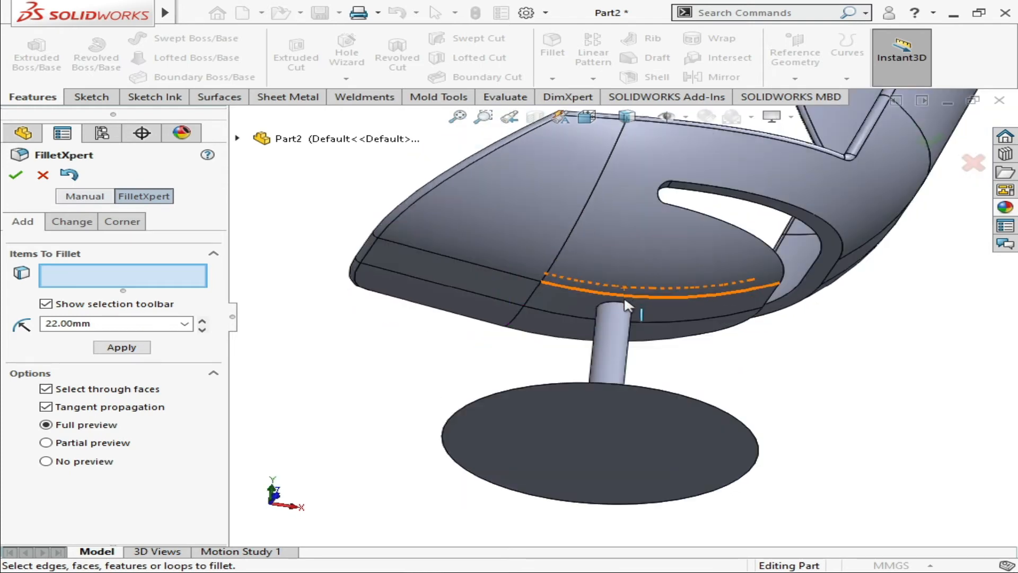
click(627, 308)
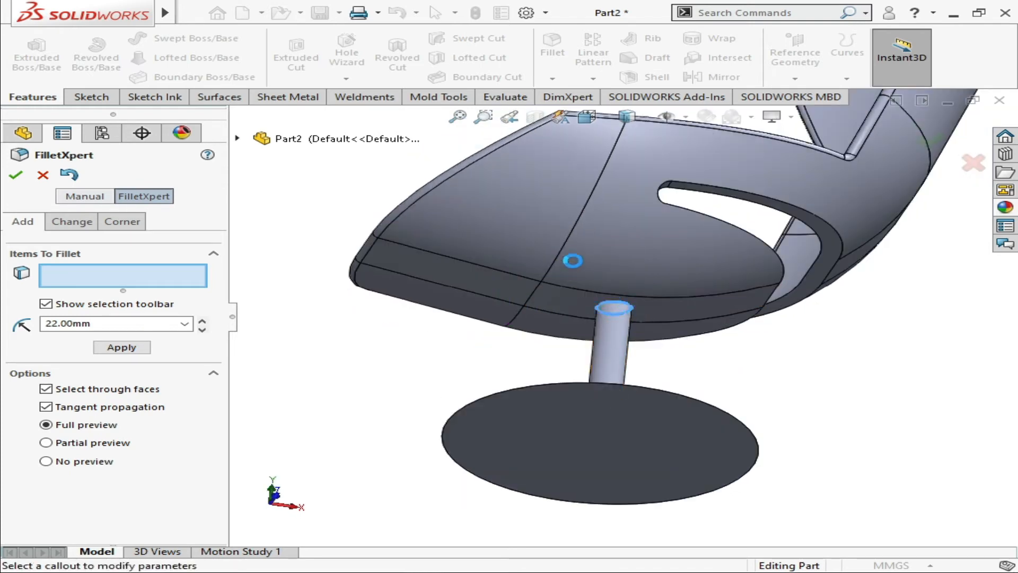
scroll(588, 312, up, 1)
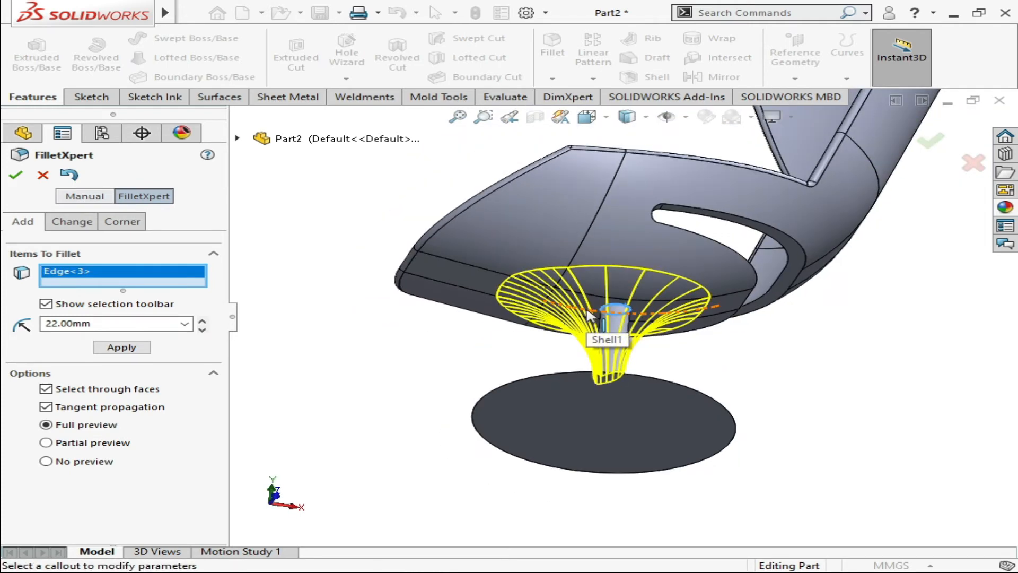
click(201, 329)
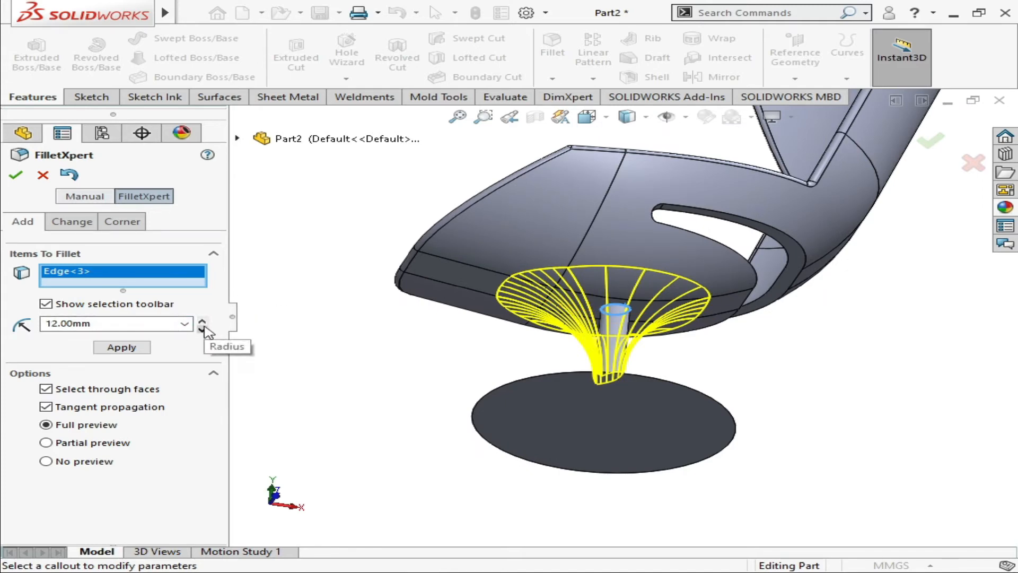
click(202, 329)
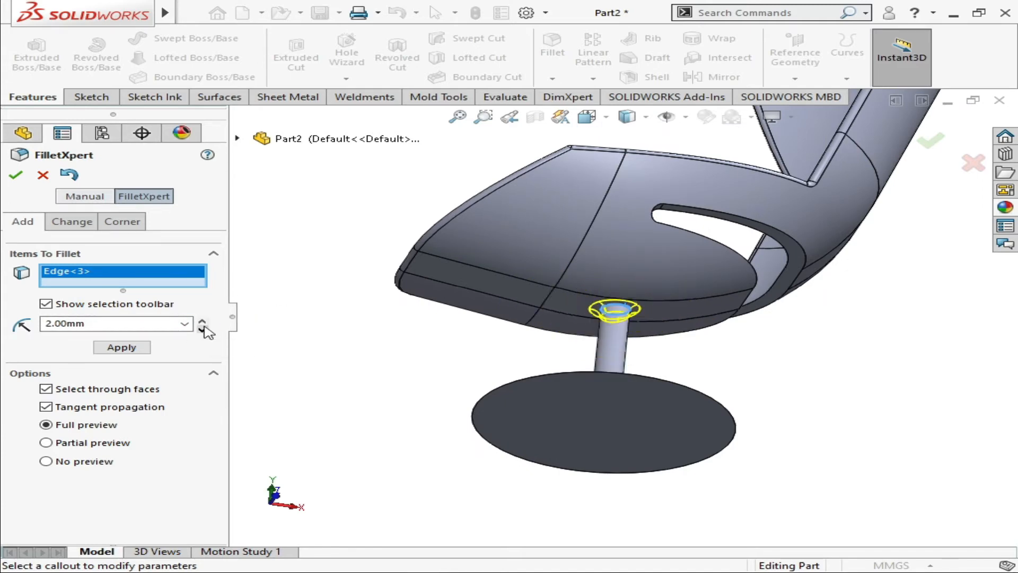
click(154, 323)
text(5)
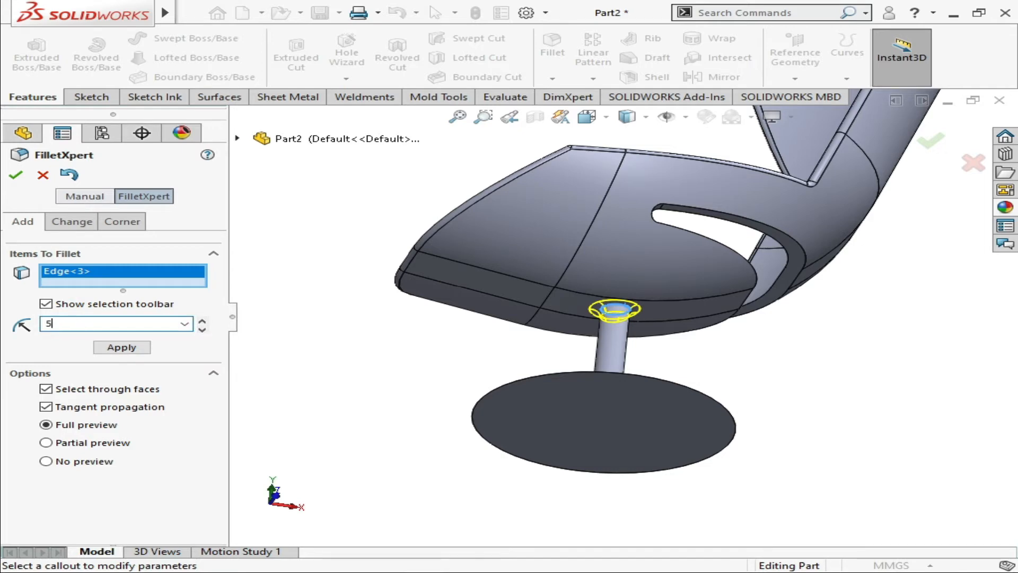
key(Return)
click(109, 348)
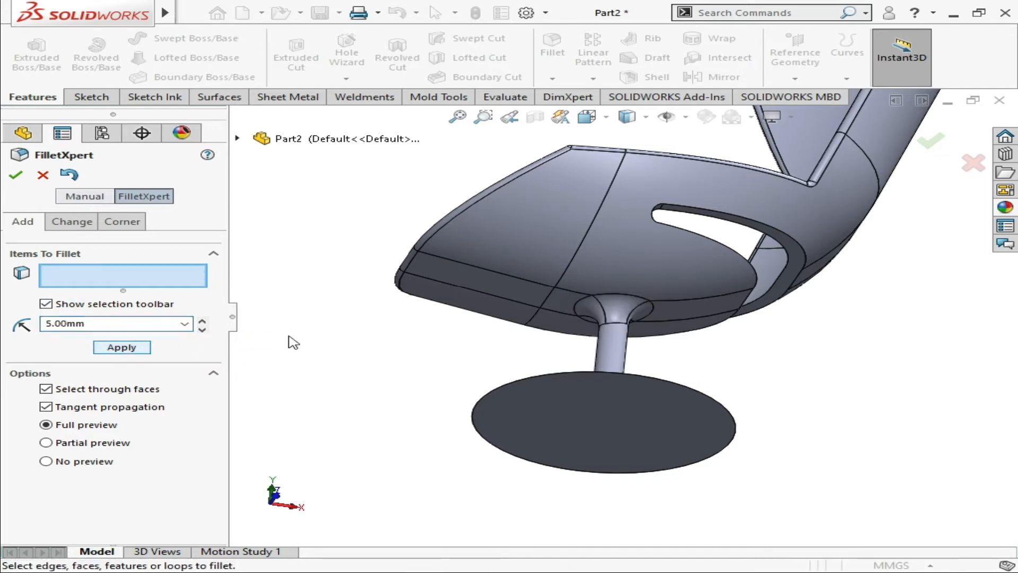
key(Down)
key(Down)
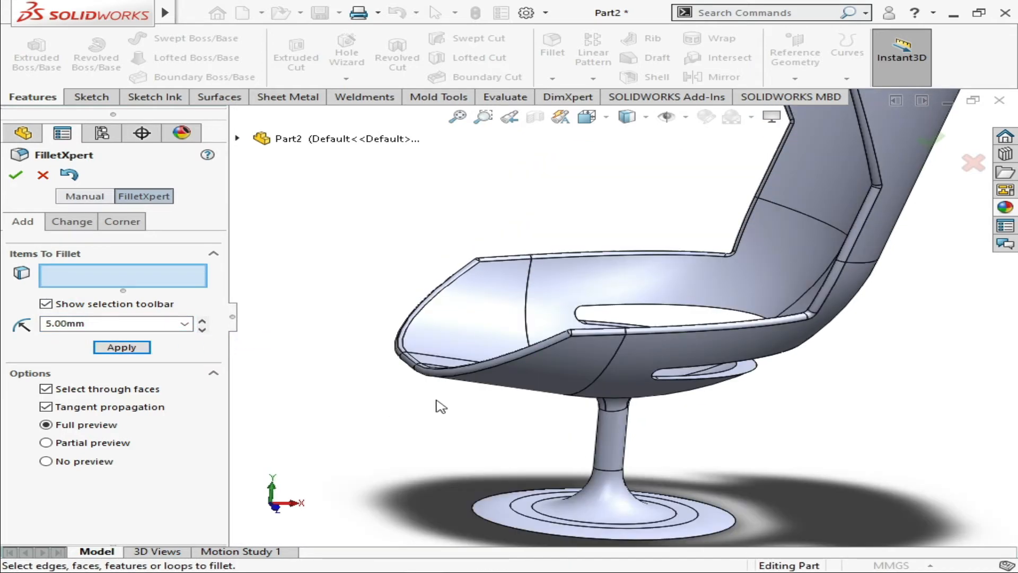
key(z)
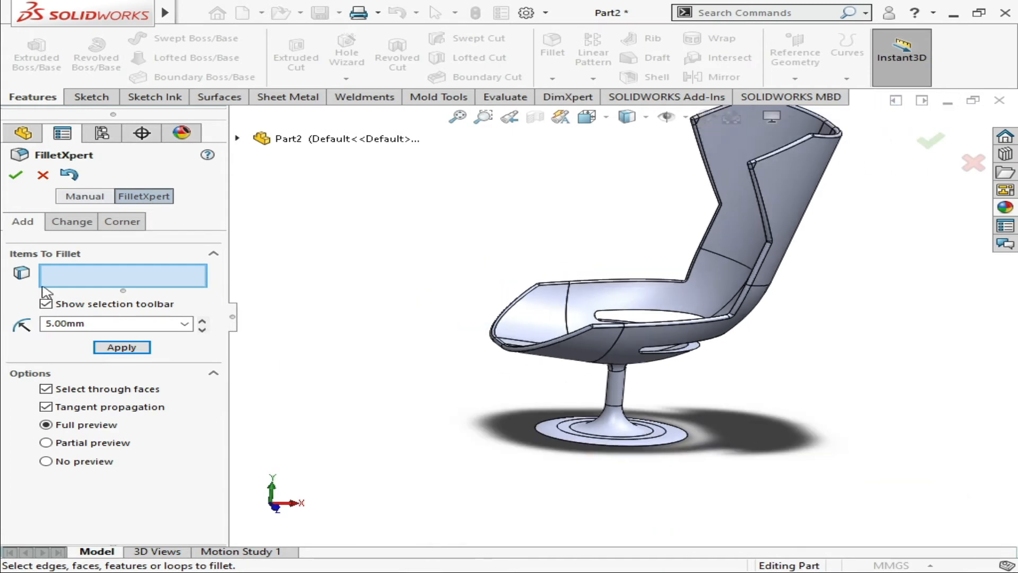
click(16, 174)
Open the Rubber category of the appearance library and browse its matte and texture groups
click(1005, 207)
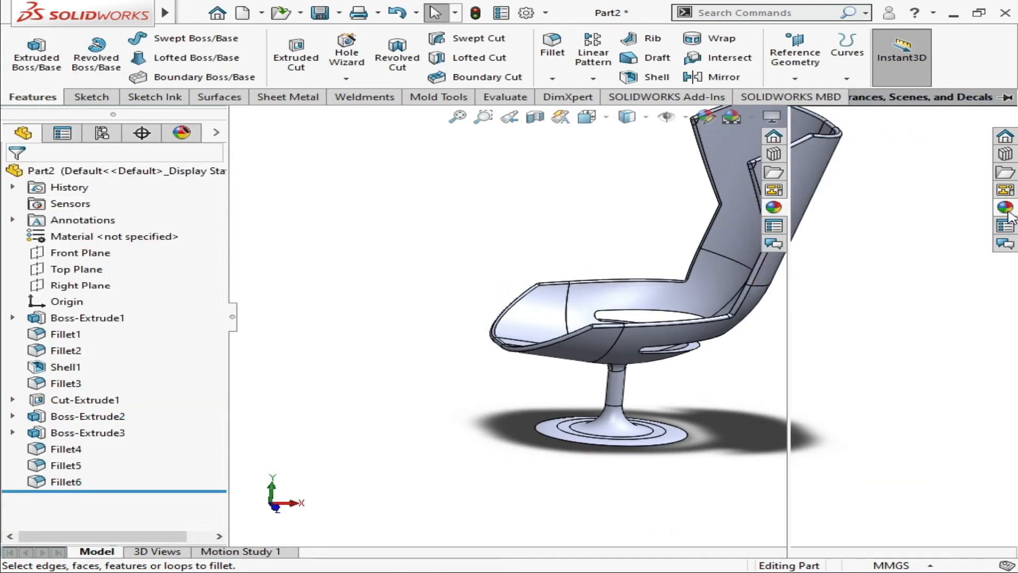
double_click(841, 150)
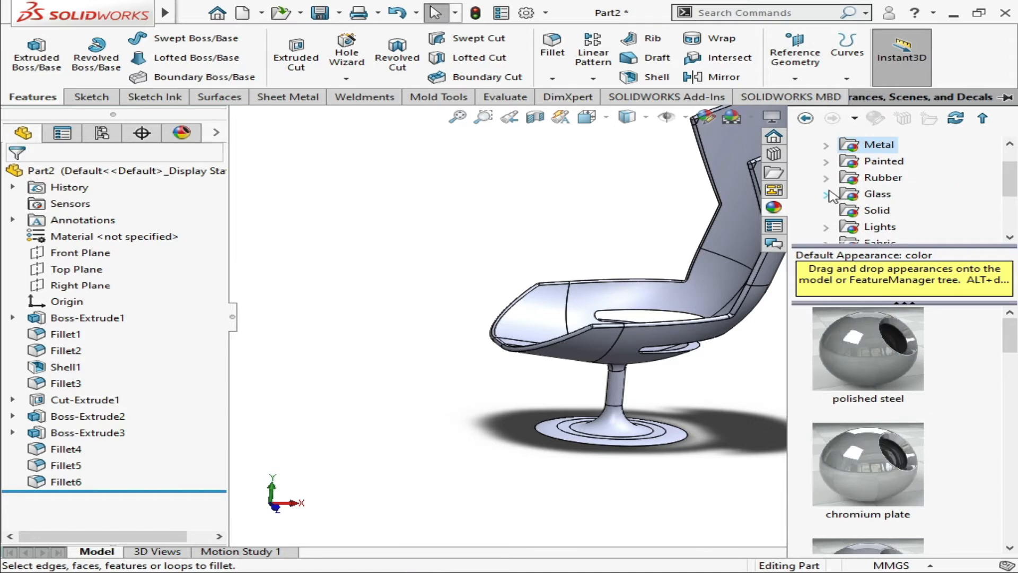
click(834, 180)
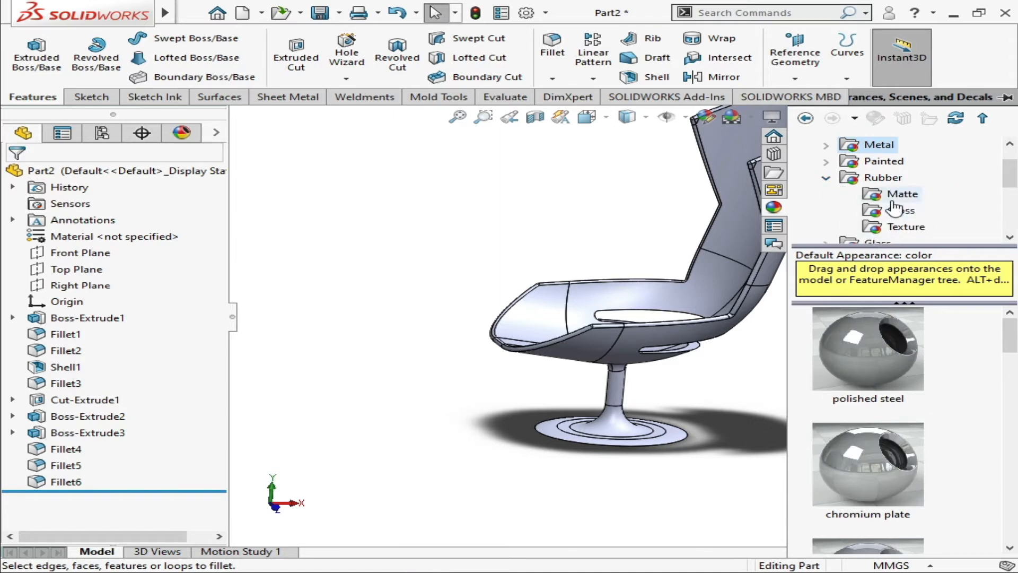
click(914, 197)
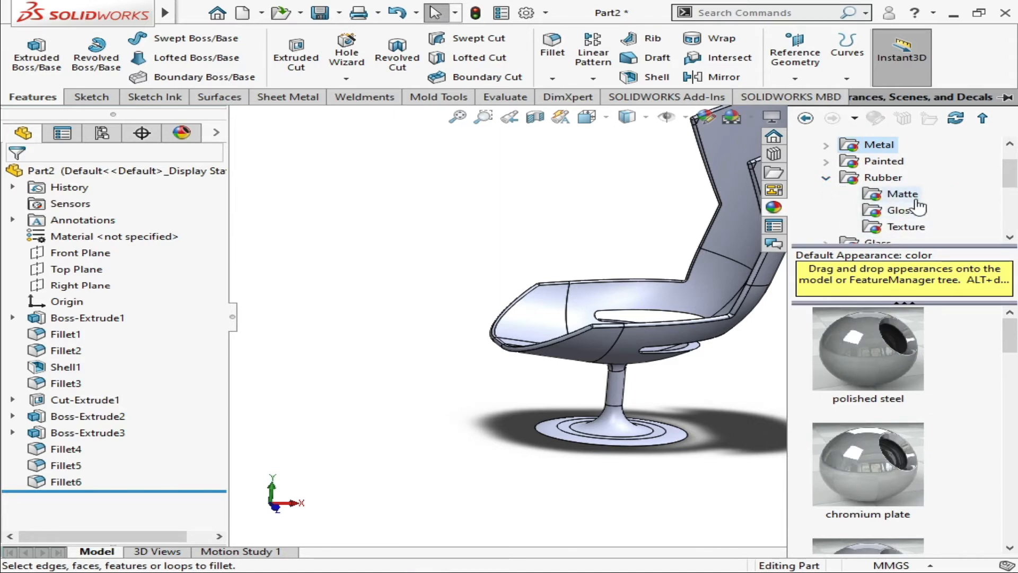
click(907, 228)
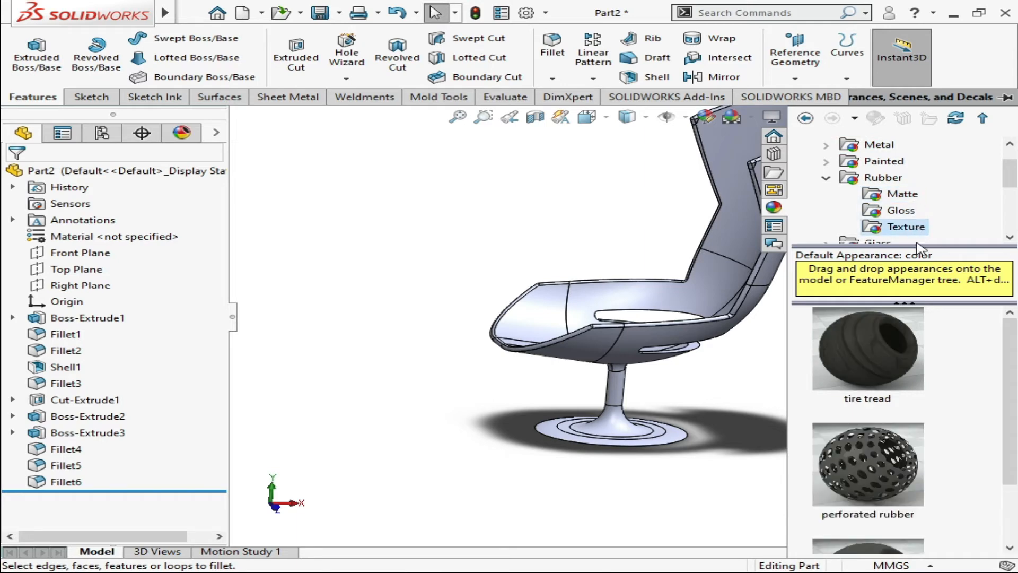
click(872, 178)
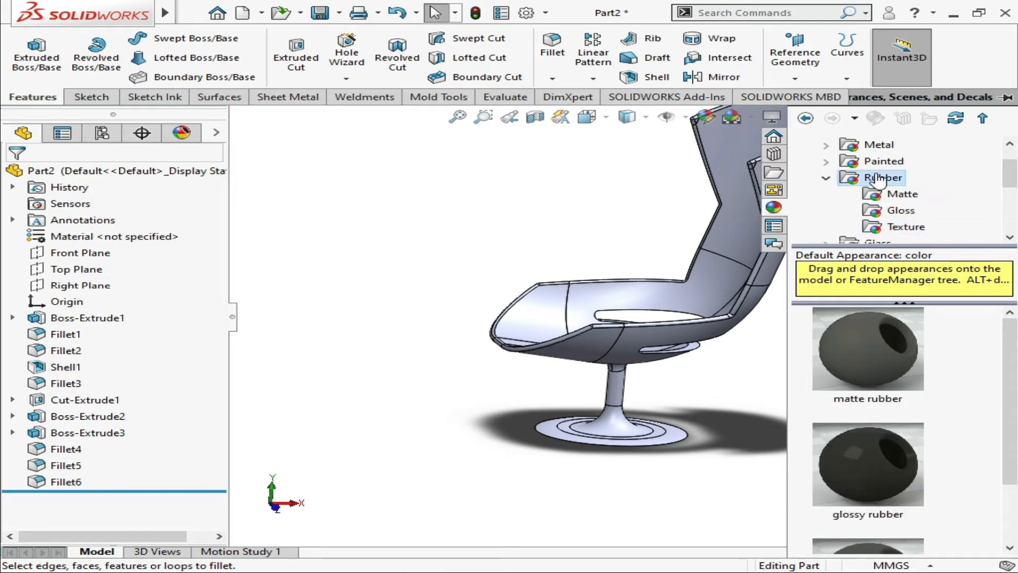
click(773, 207)
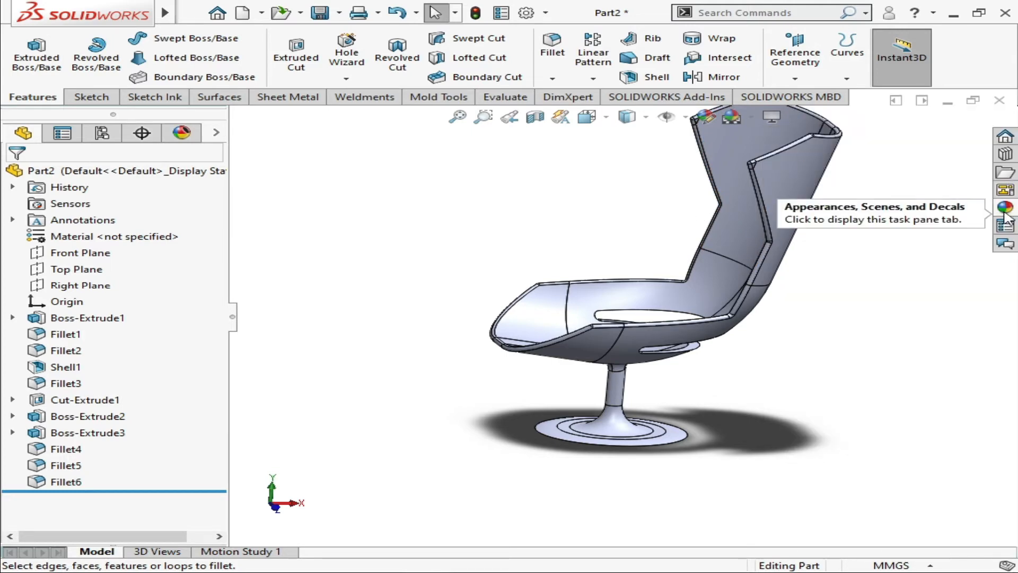
click(1003, 211)
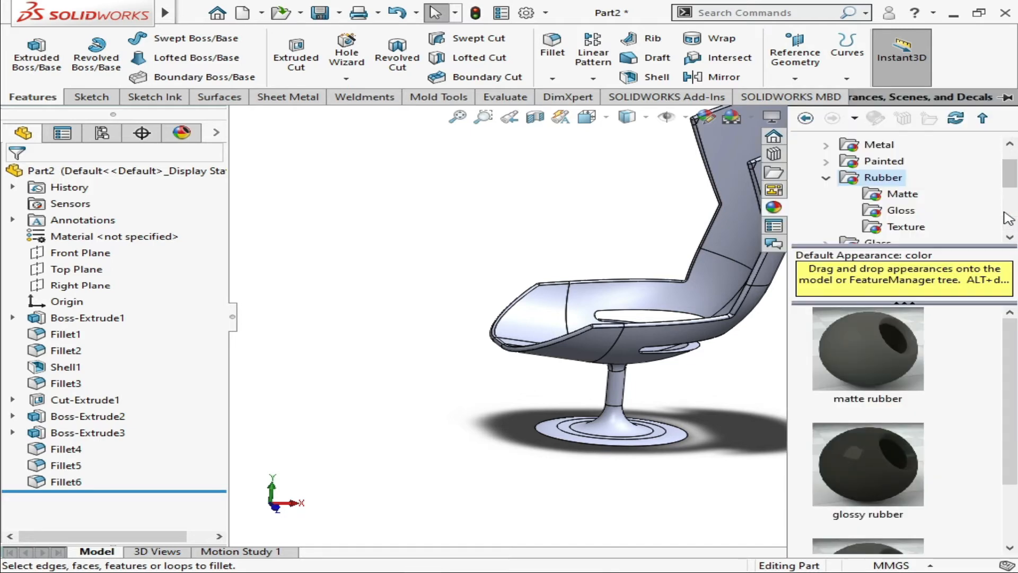
click(825, 179)
scroll(830, 185, up, 1)
click(826, 211)
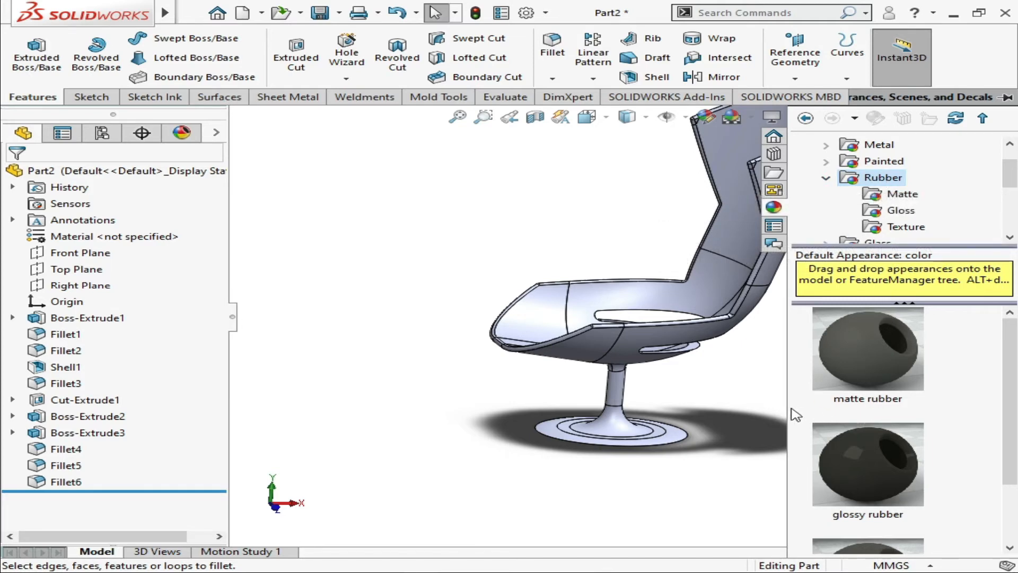
drag(790, 415, 752, 409)
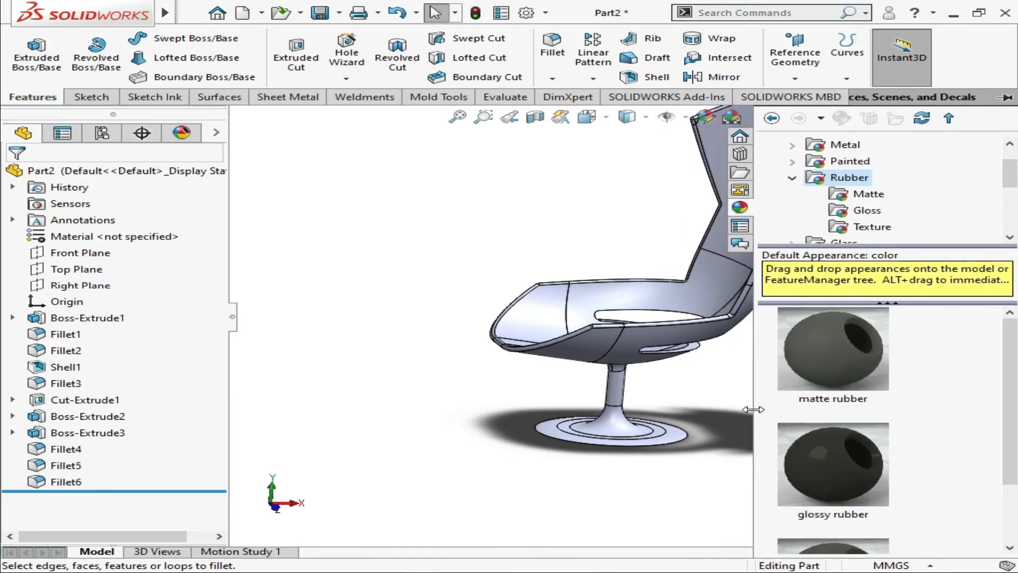
scroll(894, 419, down, 2)
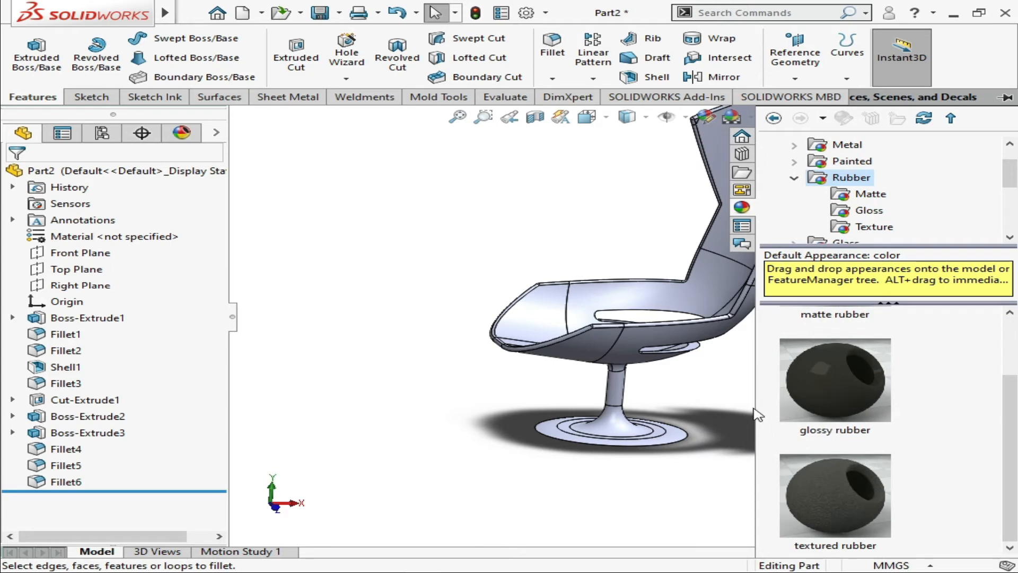
drag(755, 408, 802, 406)
Apply the matte rubber appearance to the chair's shell feature, covering the inner seat and back faces
scroll(894, 403, up, 2)
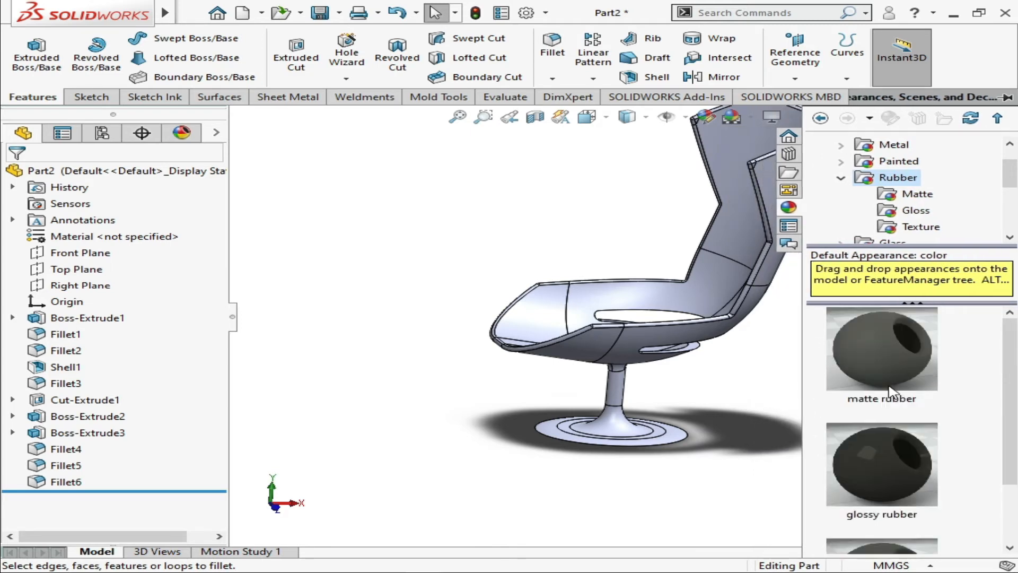
scroll(905, 403, down, 2)
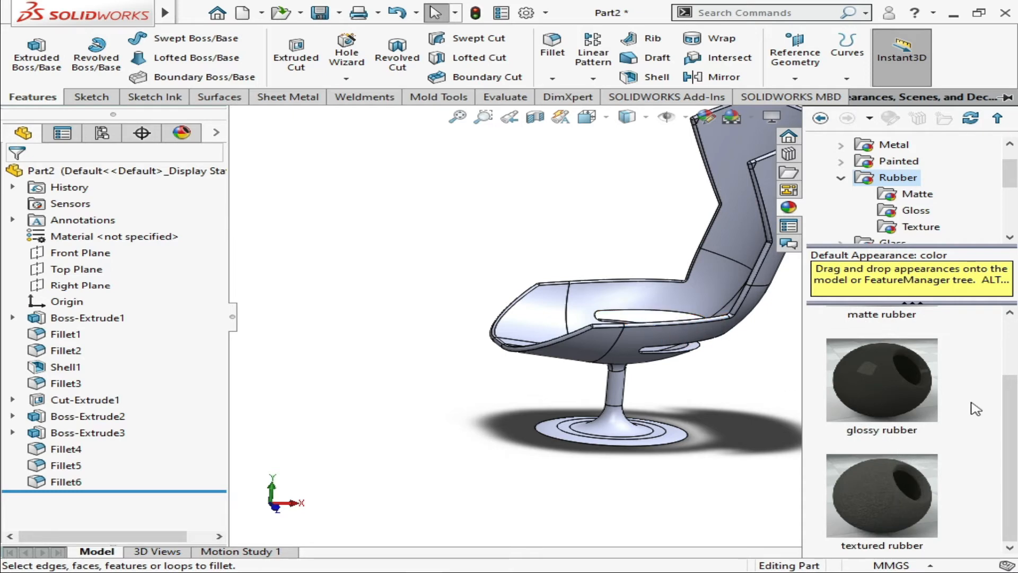
scroll(881, 413, up, 2)
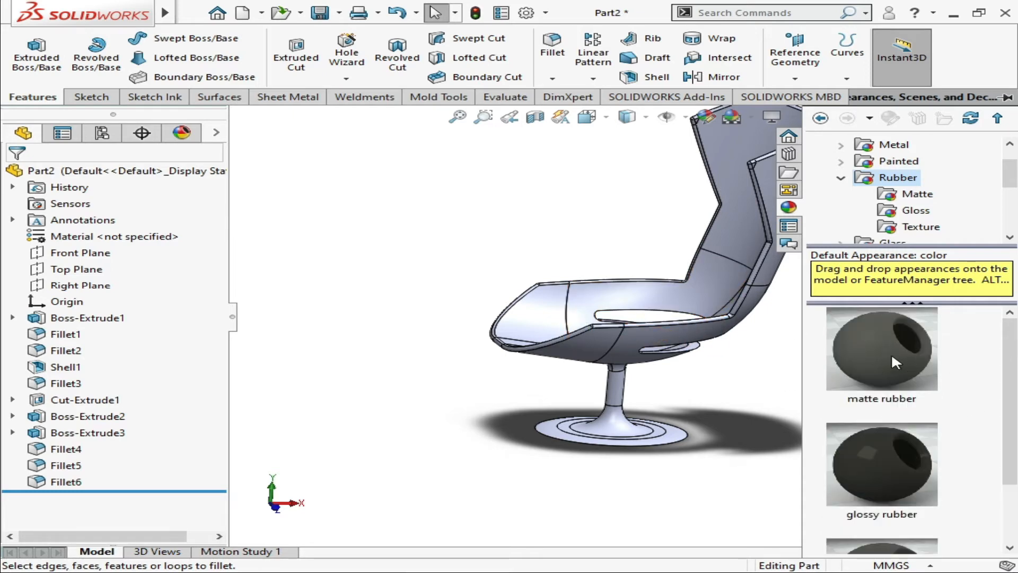
drag(892, 352, 666, 291)
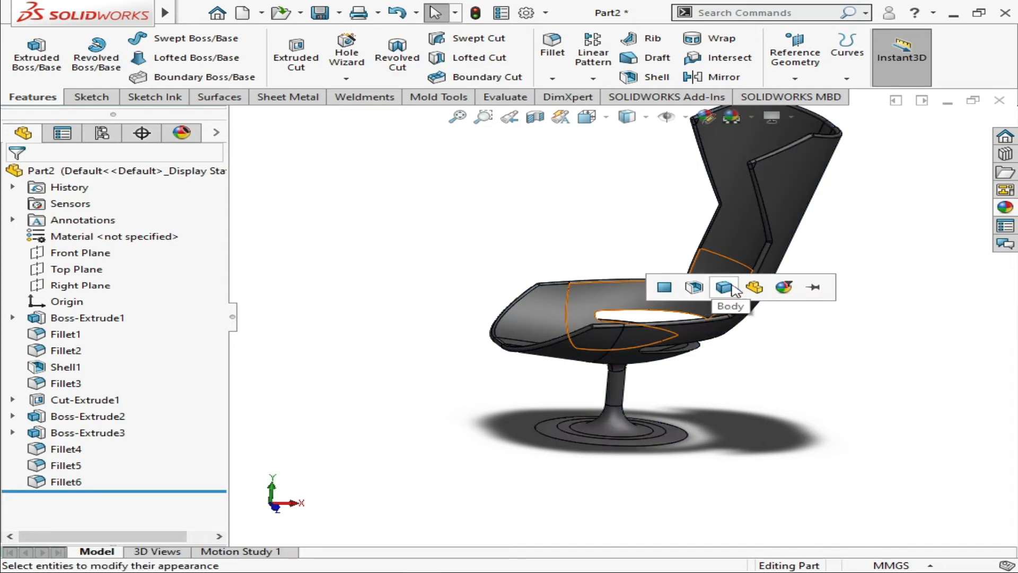
click(692, 288)
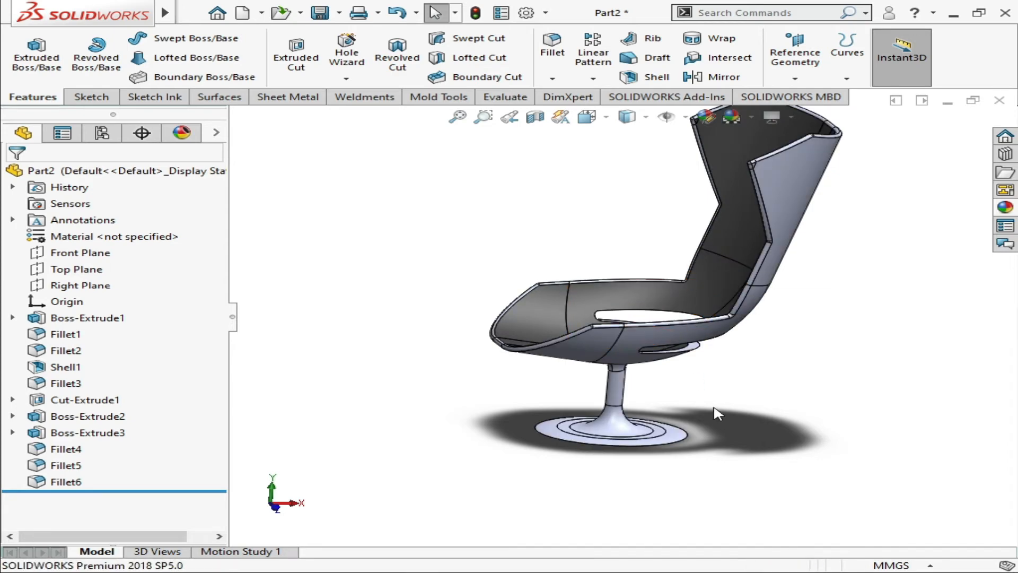
Apply the matte rubber appearance to the whole fillet feature running along the rim of the seat and backrest
middle_drag(621, 382, 626, 404)
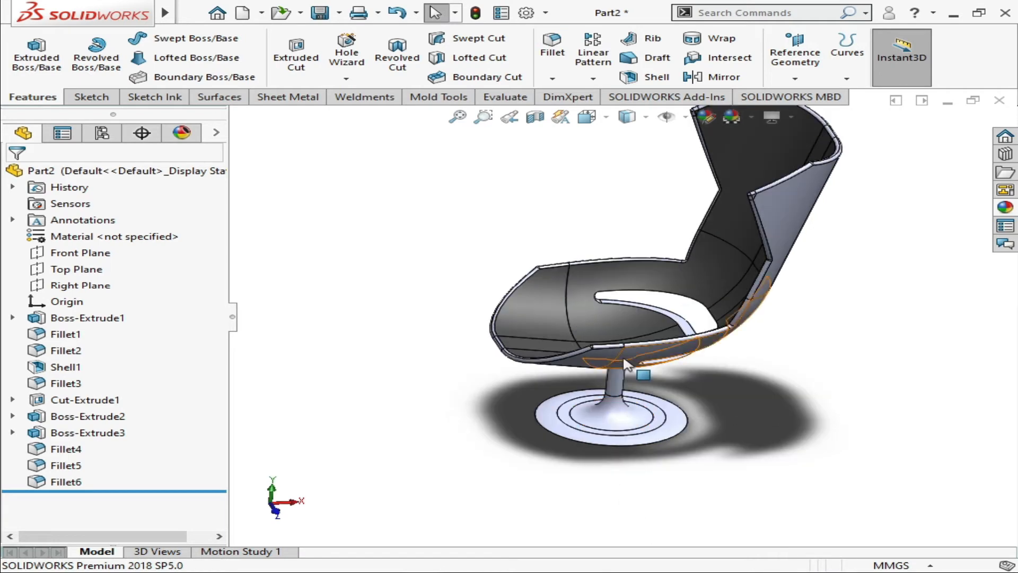
scroll(616, 353, up, 2)
scroll(616, 355, down, 6)
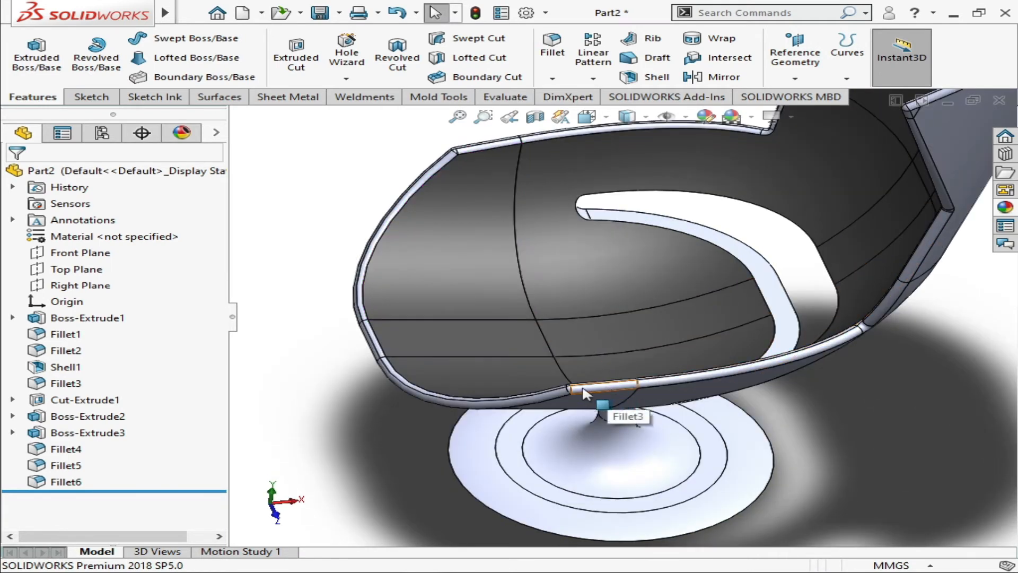
click(1005, 208)
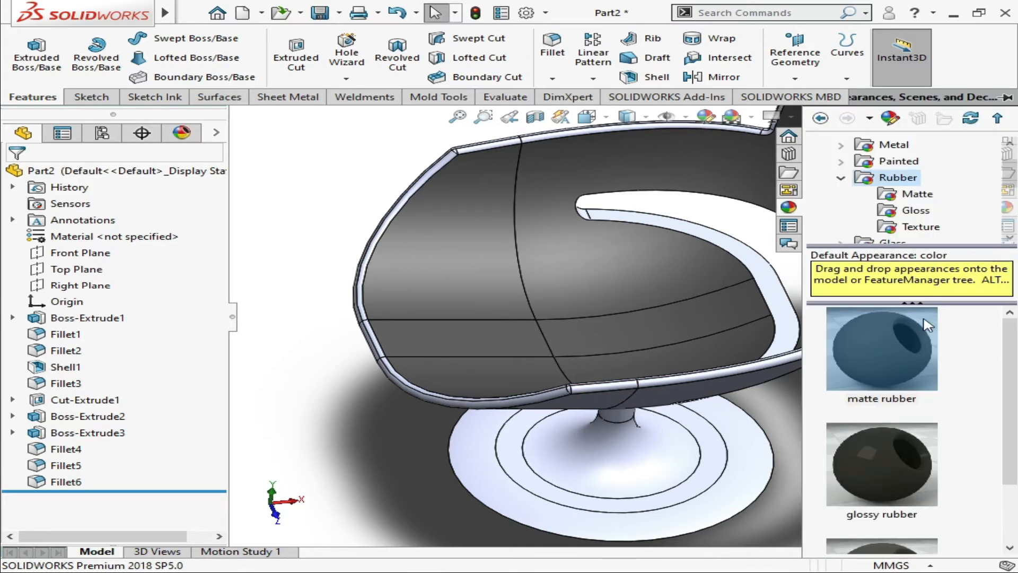
drag(881, 361, 607, 357)
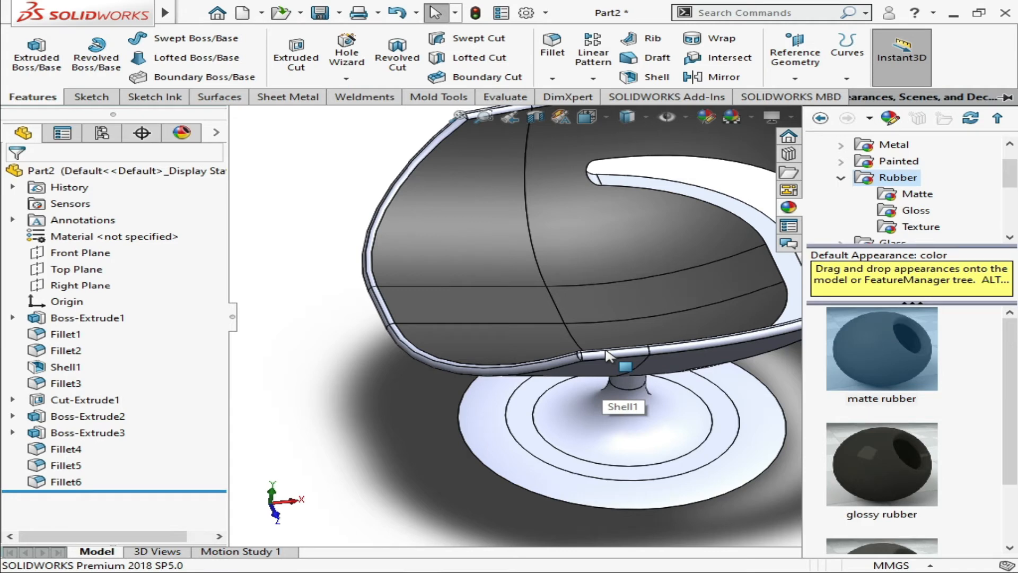
scroll(607, 355, down, 3)
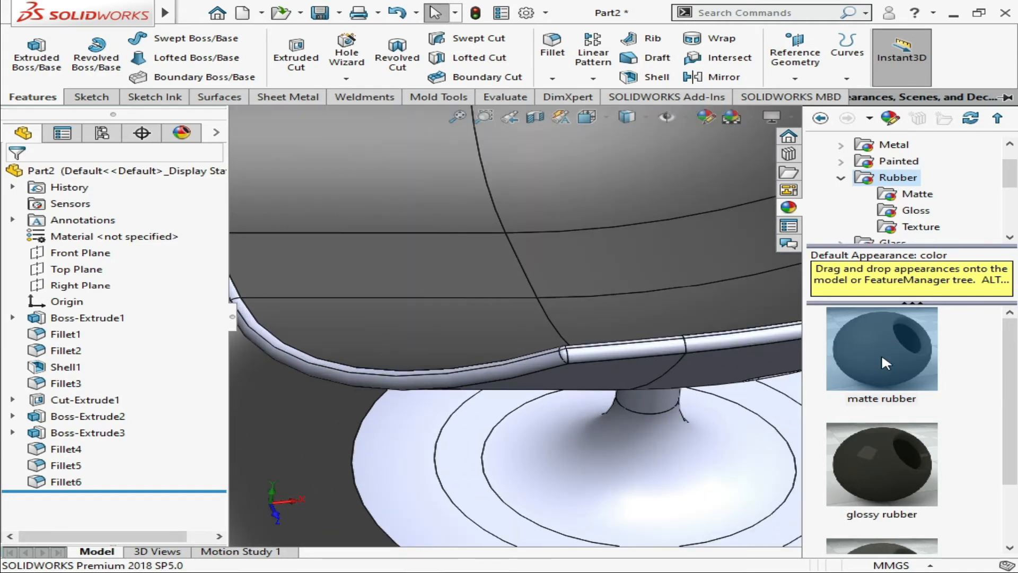
drag(881, 353, 713, 350)
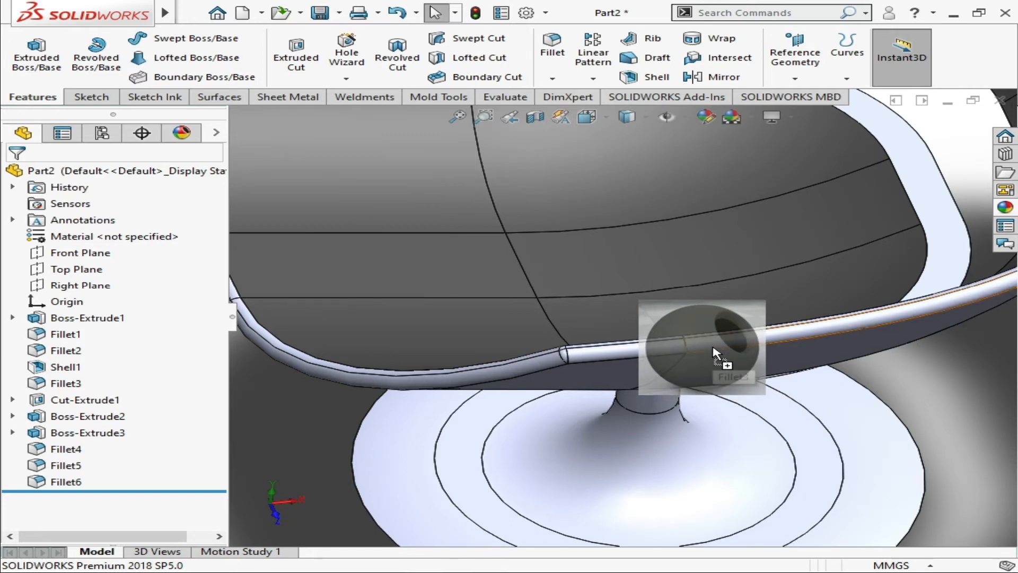
drag(716, 352, 716, 352)
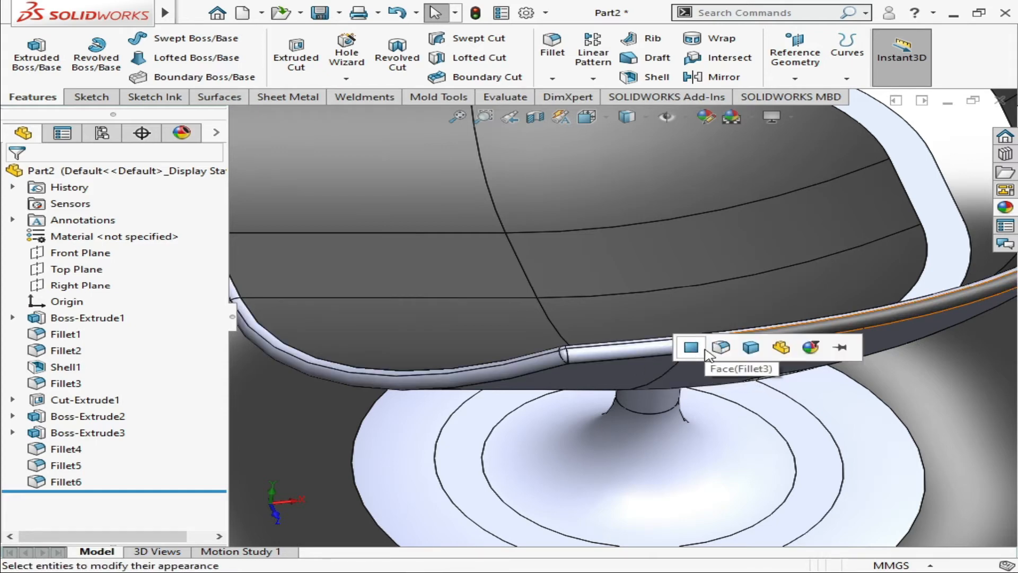
click(727, 351)
scroll(742, 330, up, 8)
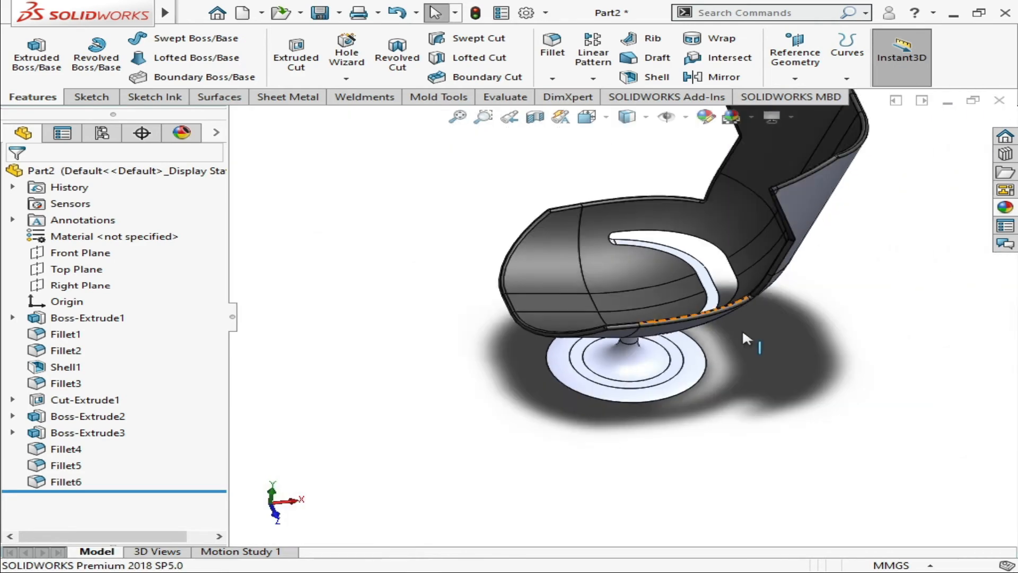
Examine the seat interior, rim, backrest and outer shell from several angles to check the appearance coverage
middle_drag(732, 216, 847, 183)
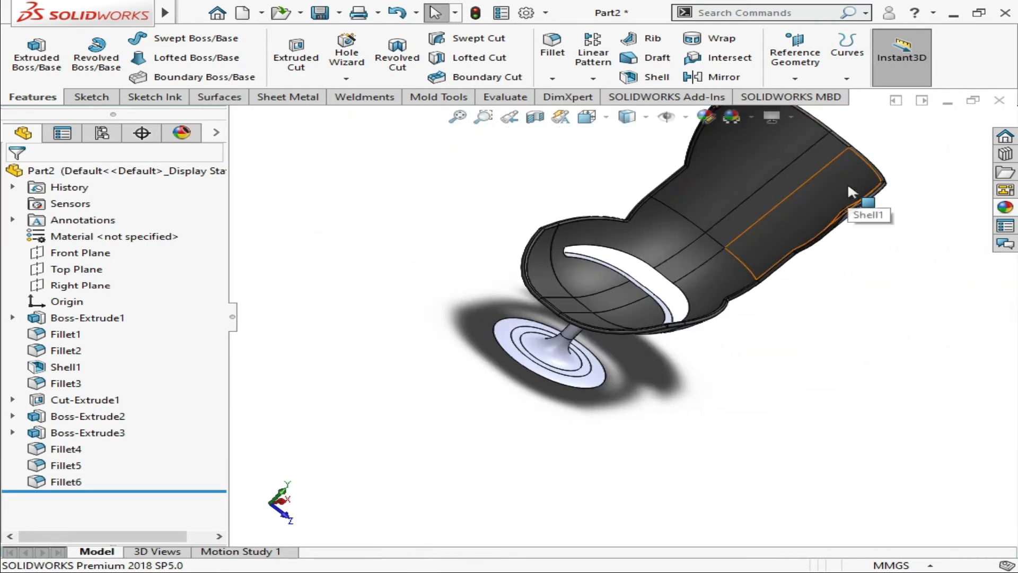
middle_drag(848, 229, 742, 201)
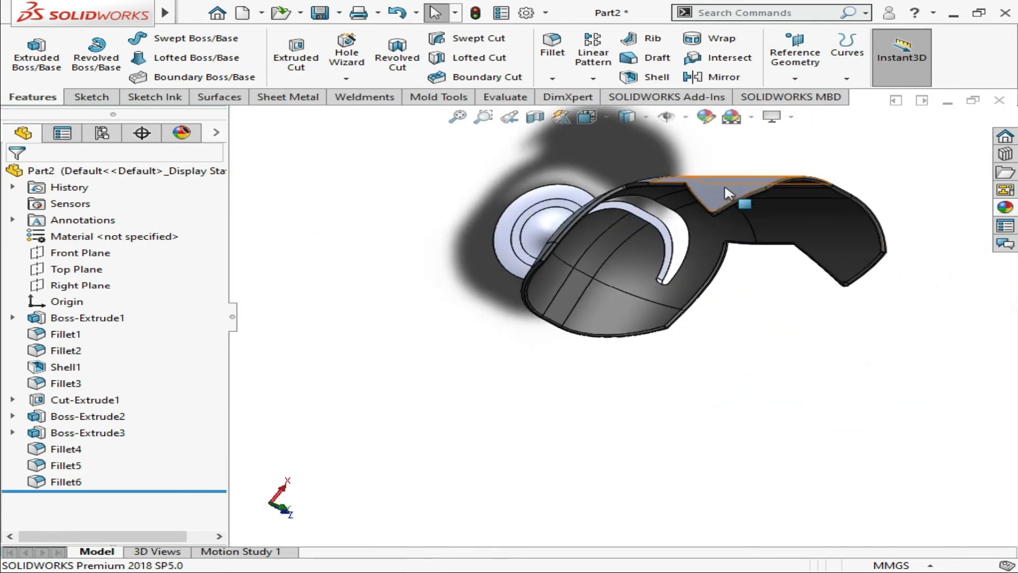
middle_drag(513, 308, 659, 261)
scroll(685, 292, up, 4)
scroll(659, 265, down, 10)
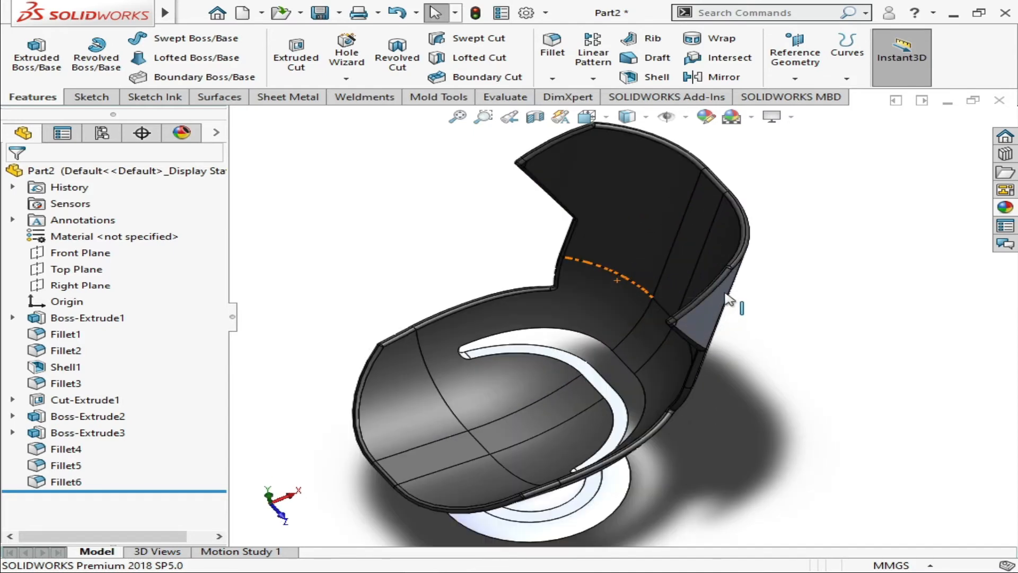
scroll(651, 286, up, 8)
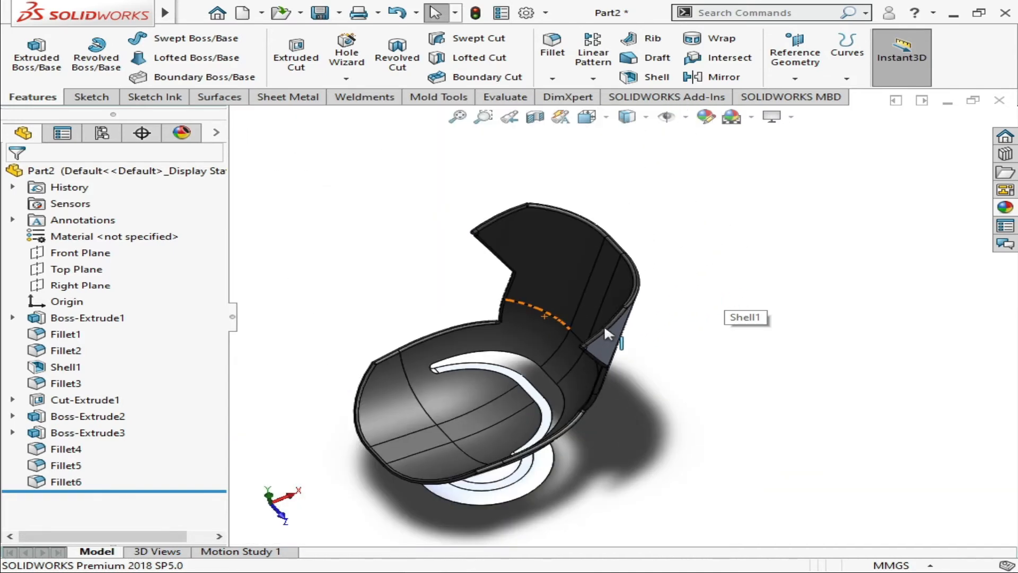
middle_drag(603, 324, 565, 416)
scroll(517, 403, down, 8)
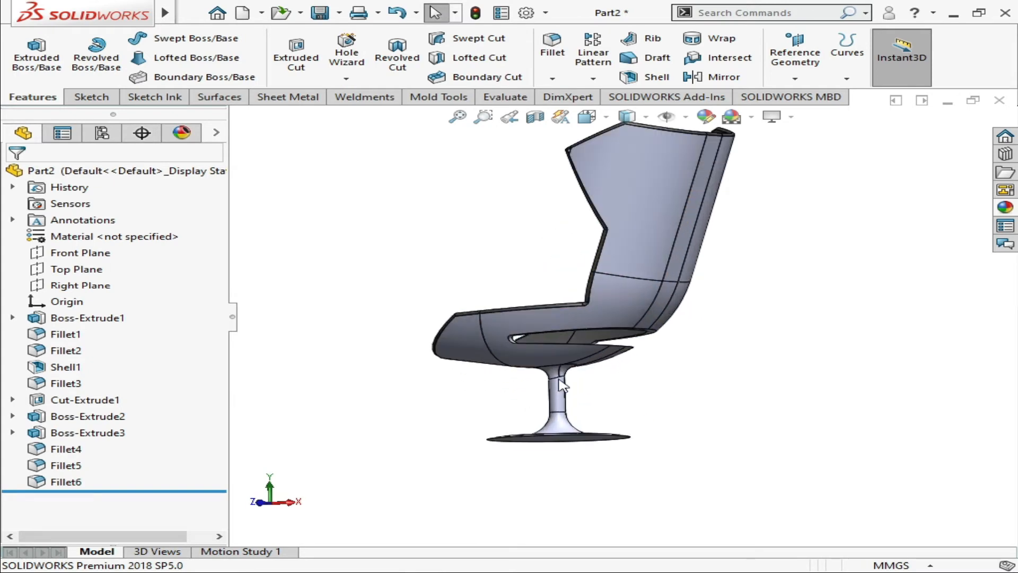
Apply the brushed aluminum appearance from the Metal category's Aluminum group to the entire chair body
click(997, 209)
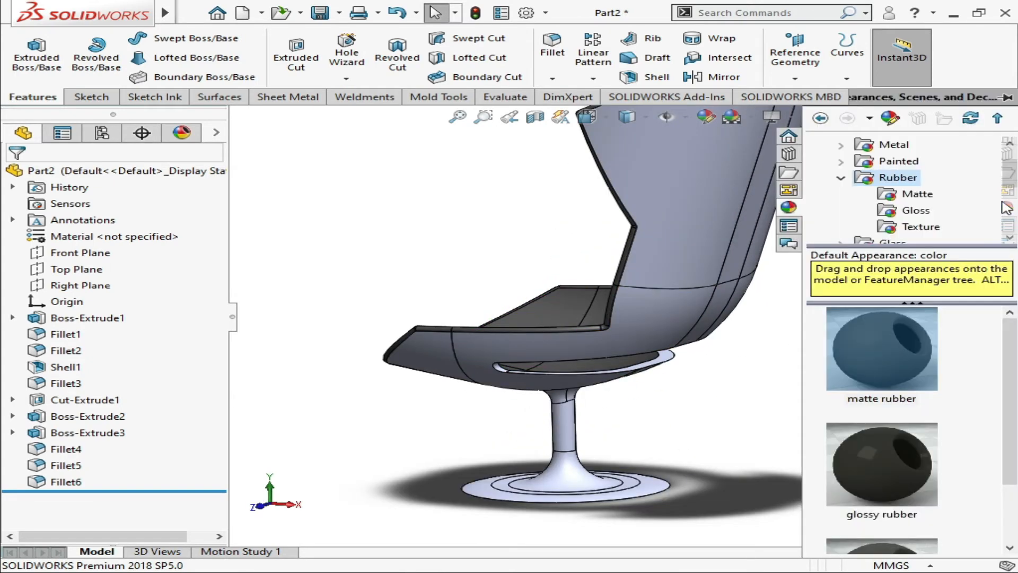
click(842, 179)
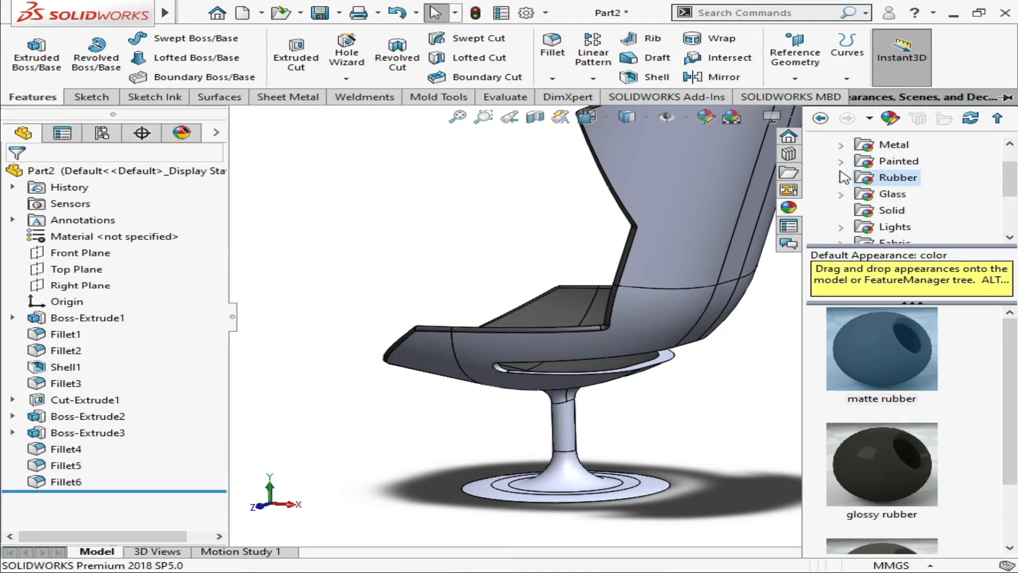
click(841, 145)
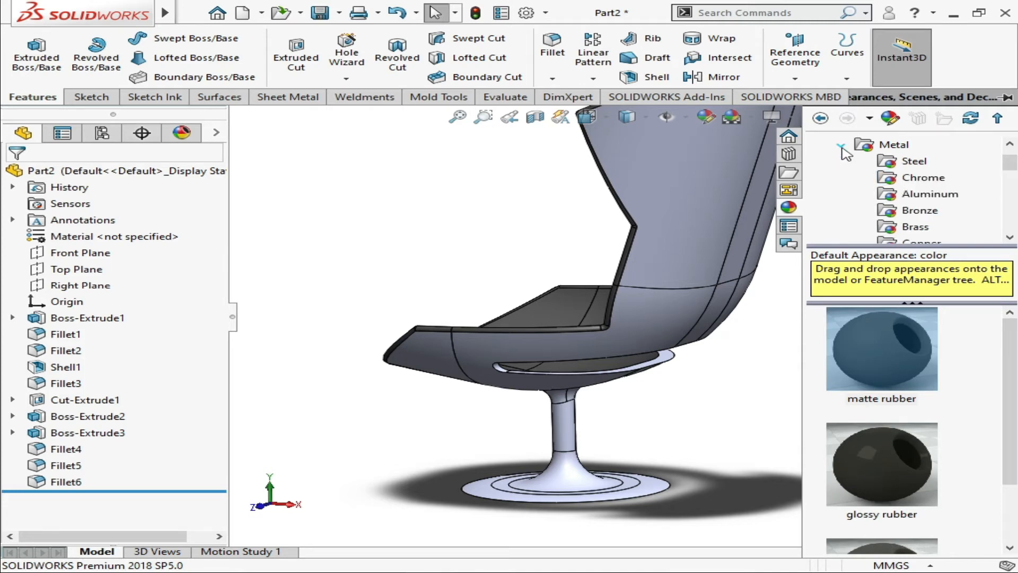
click(896, 195)
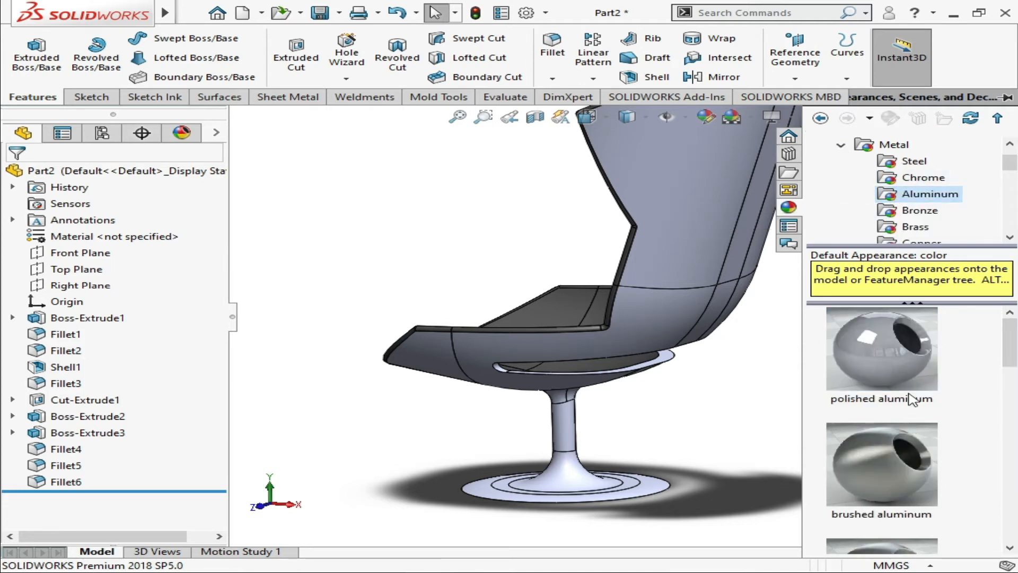
scroll(906, 394, down, 10)
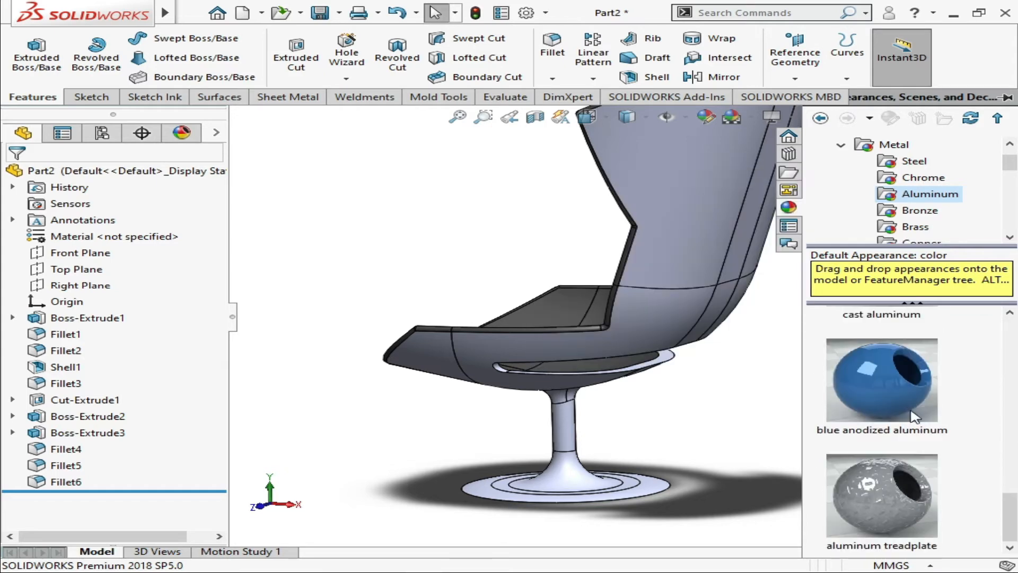
scroll(883, 519, down, 3)
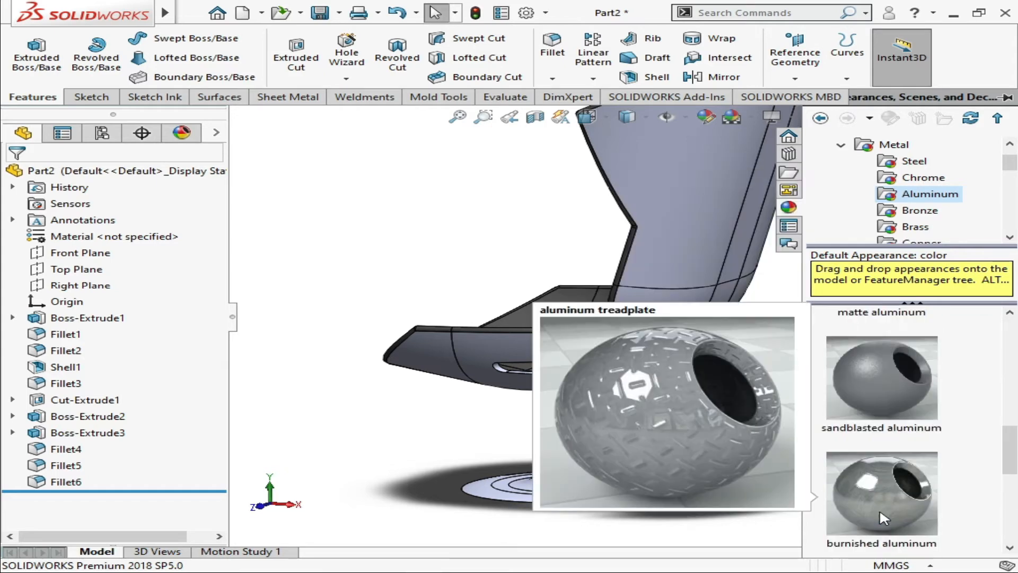
scroll(901, 416, up, 2)
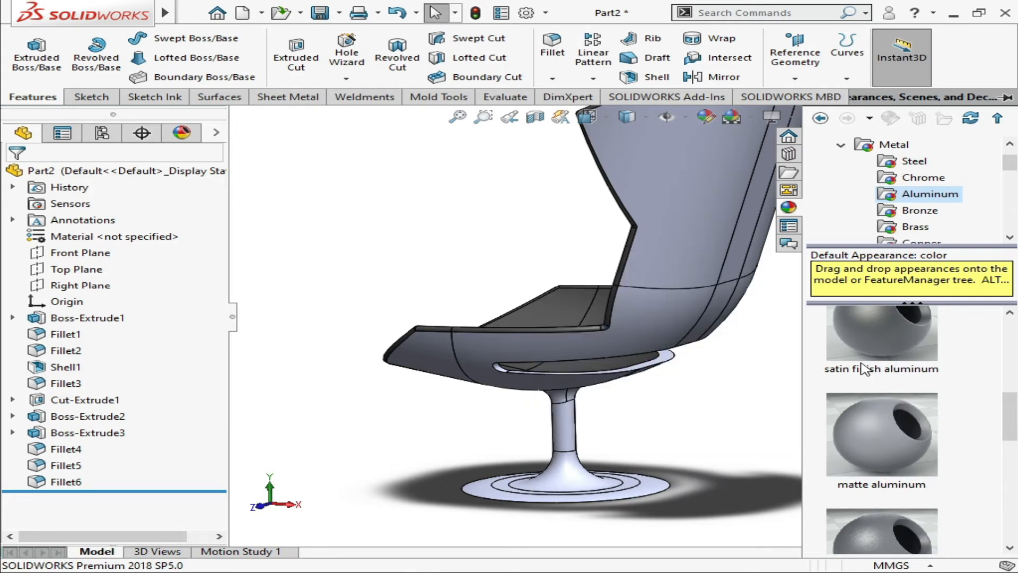
scroll(874, 371, up, 10)
scroll(873, 377, up, 1)
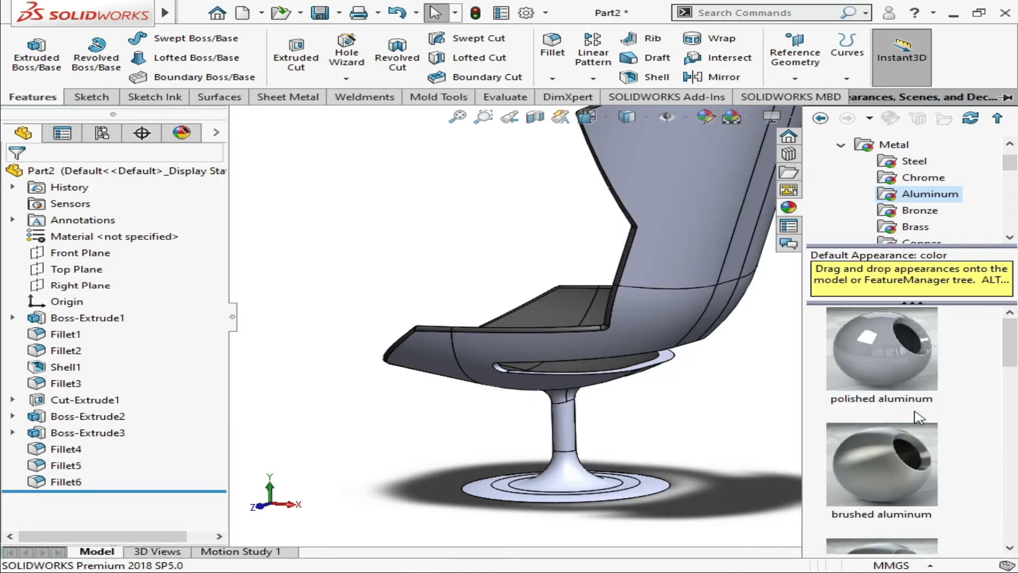
mouse_move(881, 500)
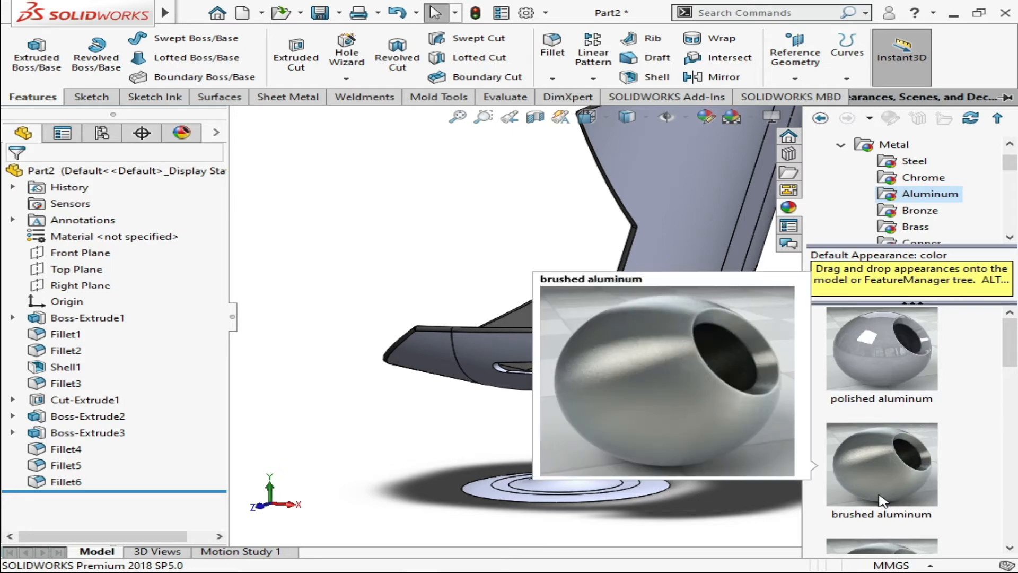
mouse_move(882, 500)
mouse_down()
mouse_move(883, 485)
mouse_move(695, 313)
mouse_move(673, 271)
mouse_up()
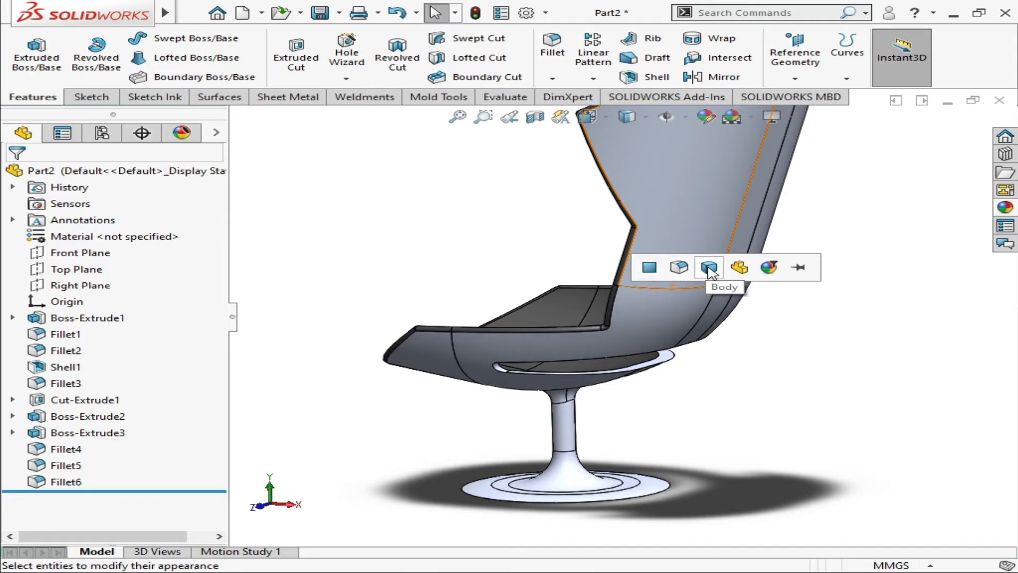
click(709, 270)
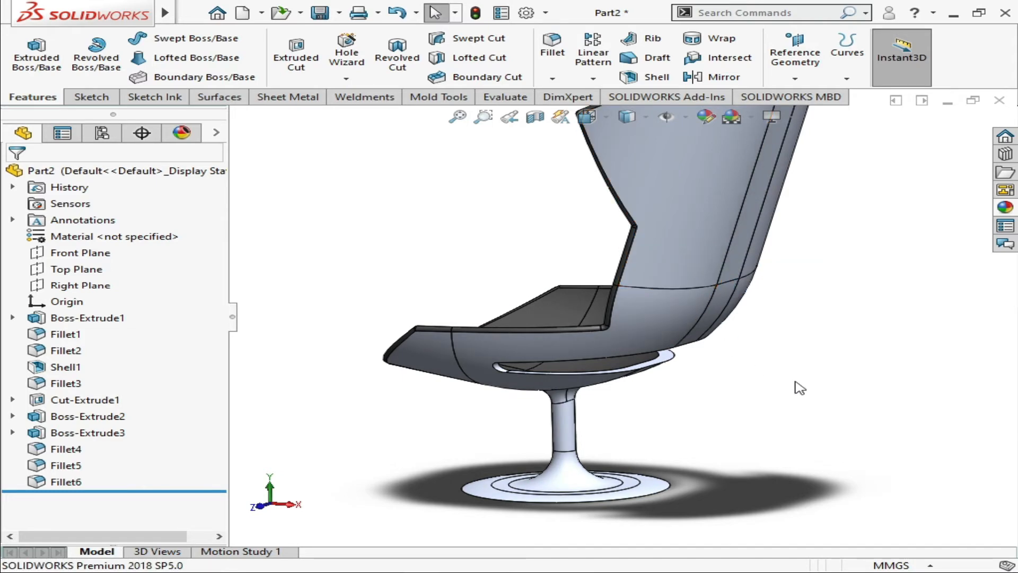
Inspect the curved opening in the seat up close and review the complete chair from the side
middle_drag(795, 386, 547, 368)
scroll(639, 305, down, 4)
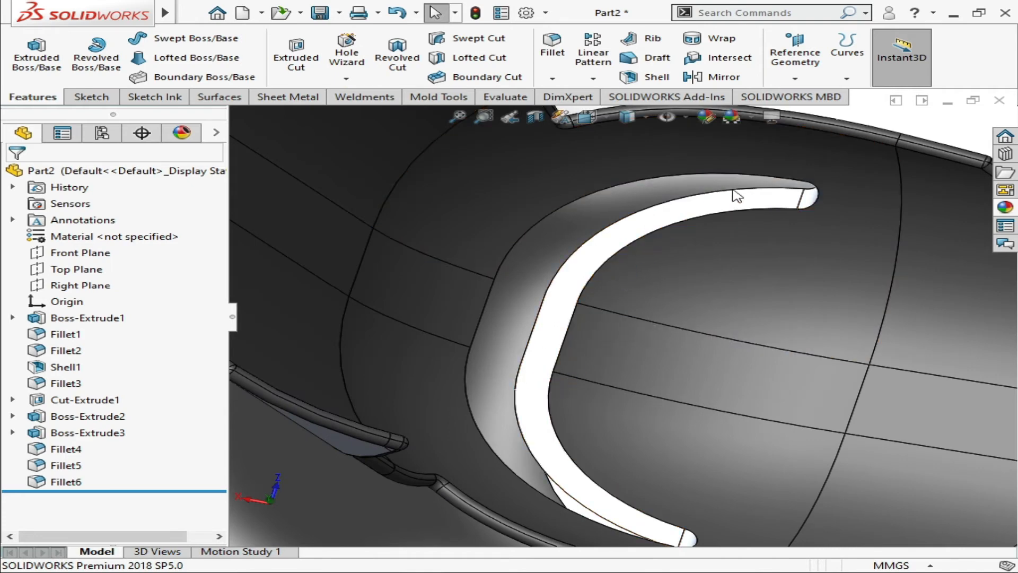
middle_drag(572, 508, 642, 432)
scroll(681, 451, up, 4)
scroll(711, 434, up, 4)
middle_drag(709, 434, 610, 383)
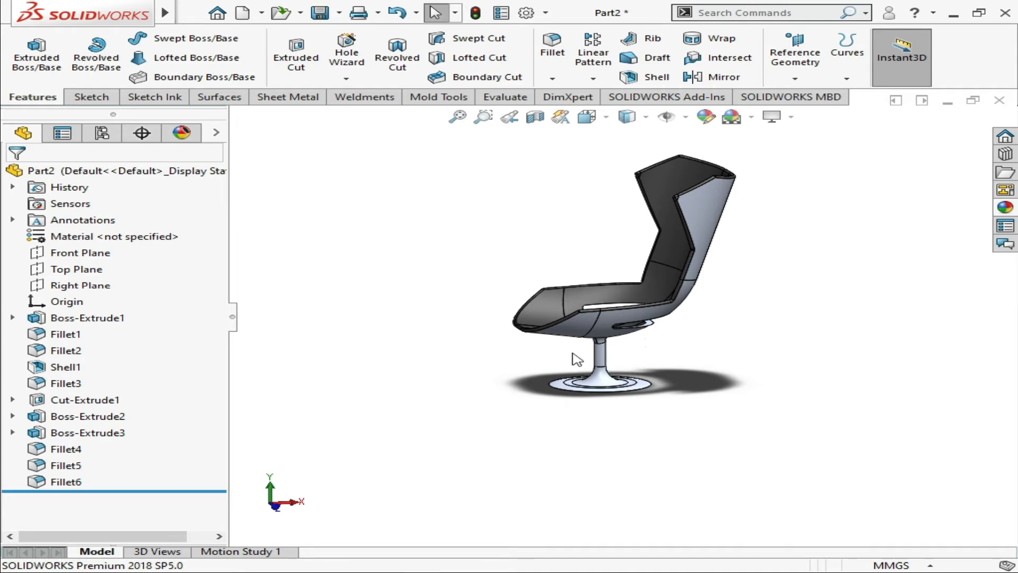
middle_drag(577, 359, 479, 296)
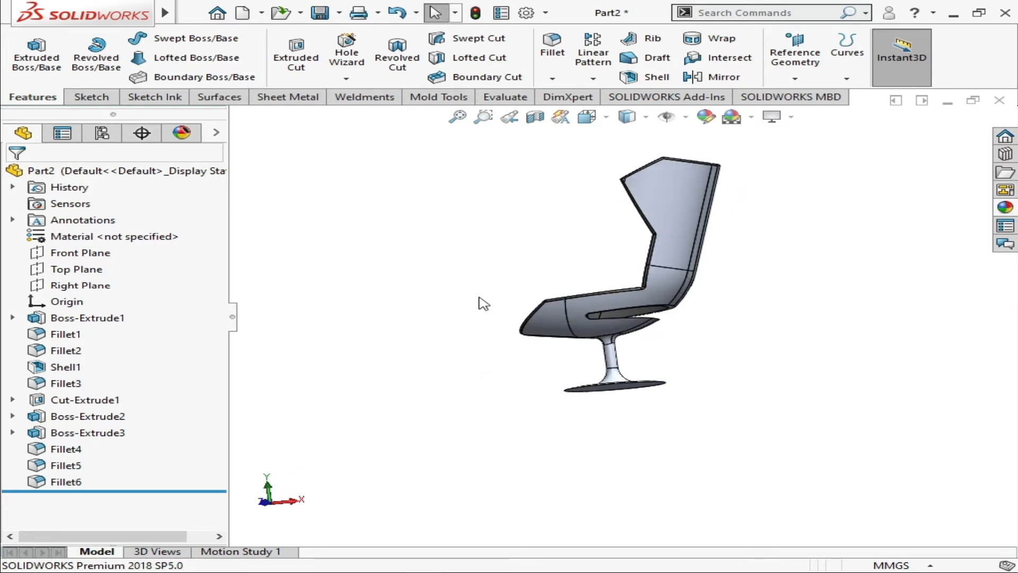
Save the part as "3D gaming cahir.SLDPRT" in the Part folder and close the modelling program
key(ctrl+s)
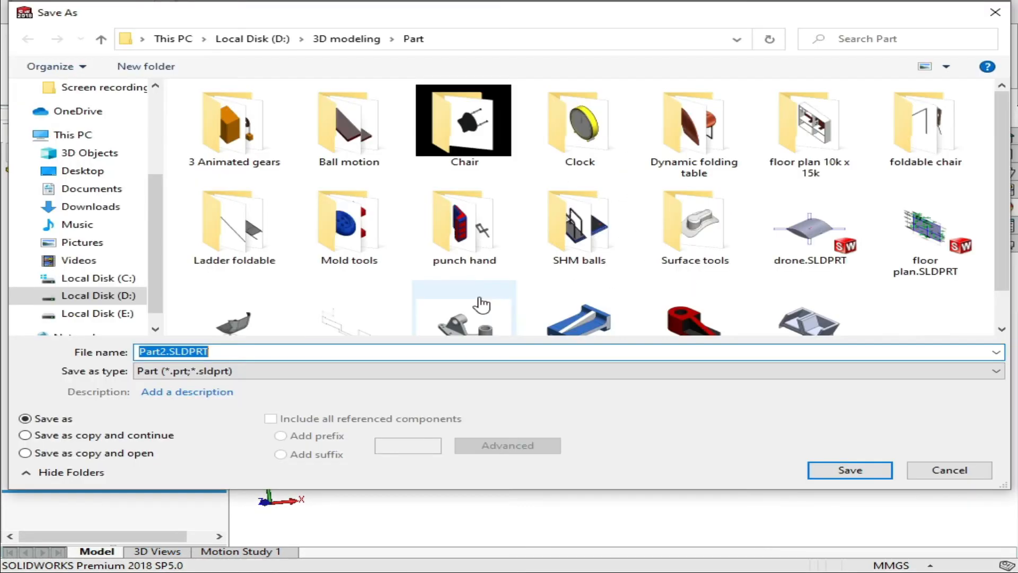
scroll(781, 314, down, 1)
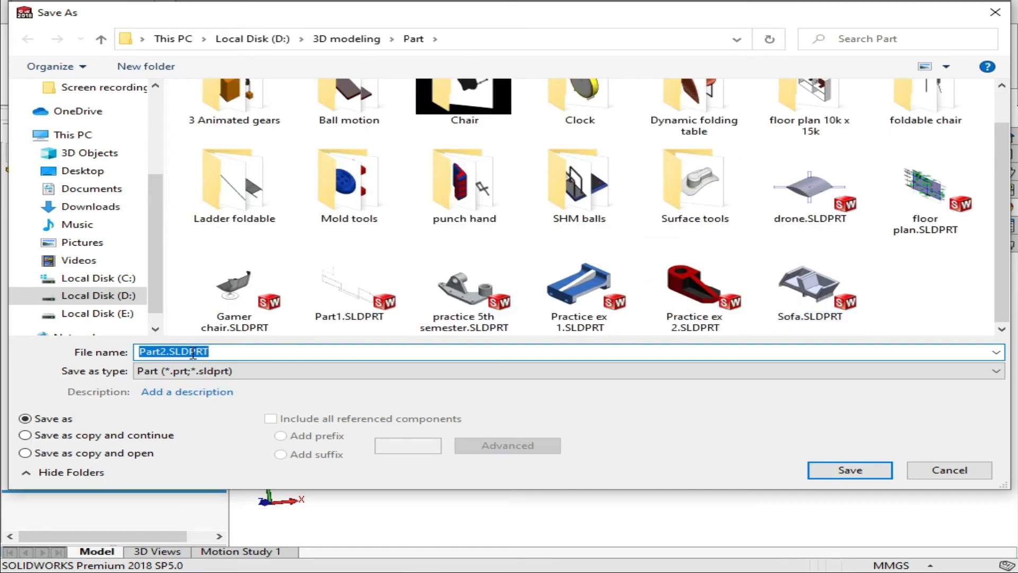
click(165, 354)
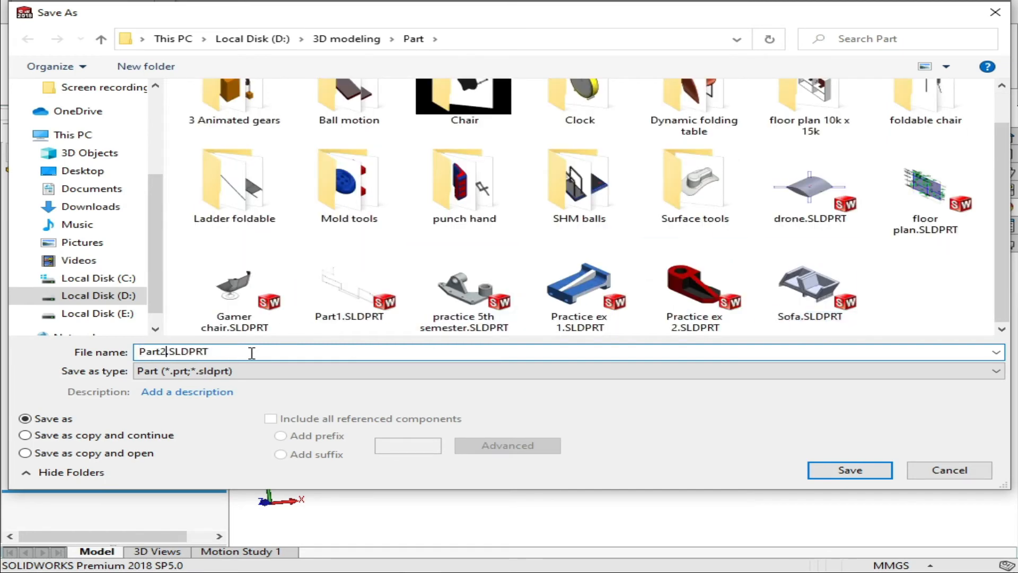
key(BackSpace)
key(BackSpace)
key(BackSpace)
key(BackSpace)
key(BackSpace)
text(#d)
key(BackSpace)
key(BackSpace)
key(BackSpace)
text(3D =gaming )
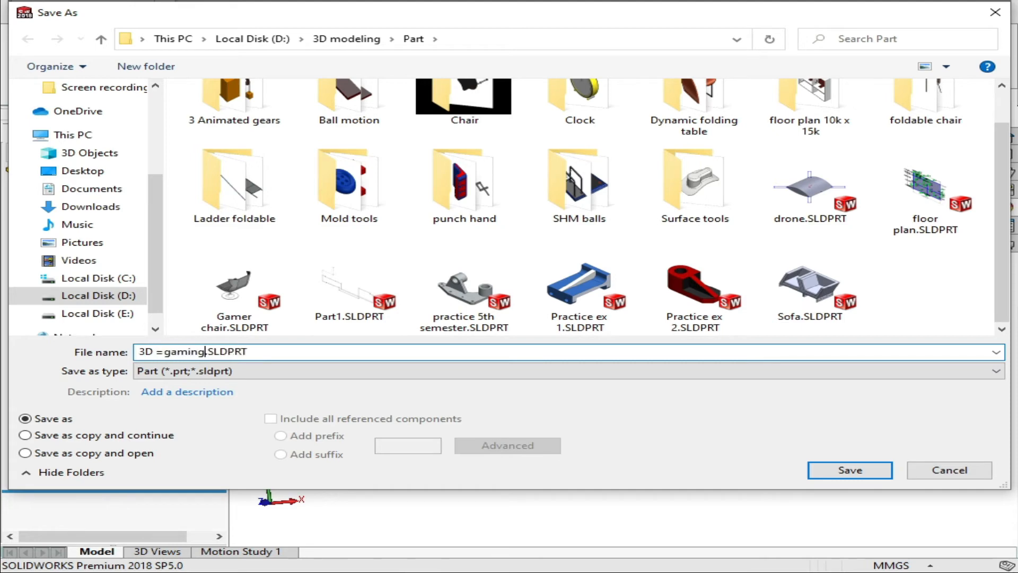
text(cahir)
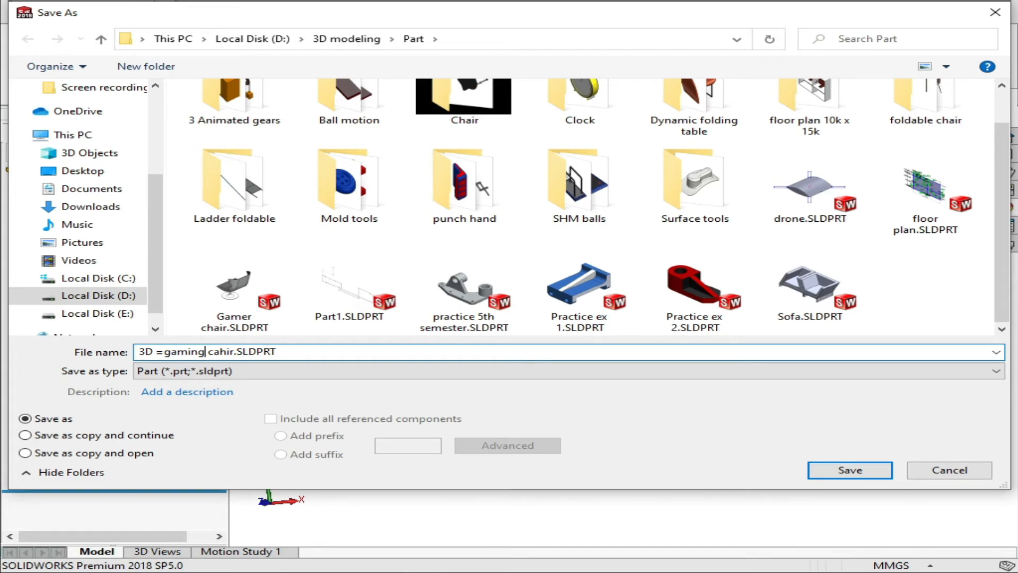
key(Left)
key(BackSpace)
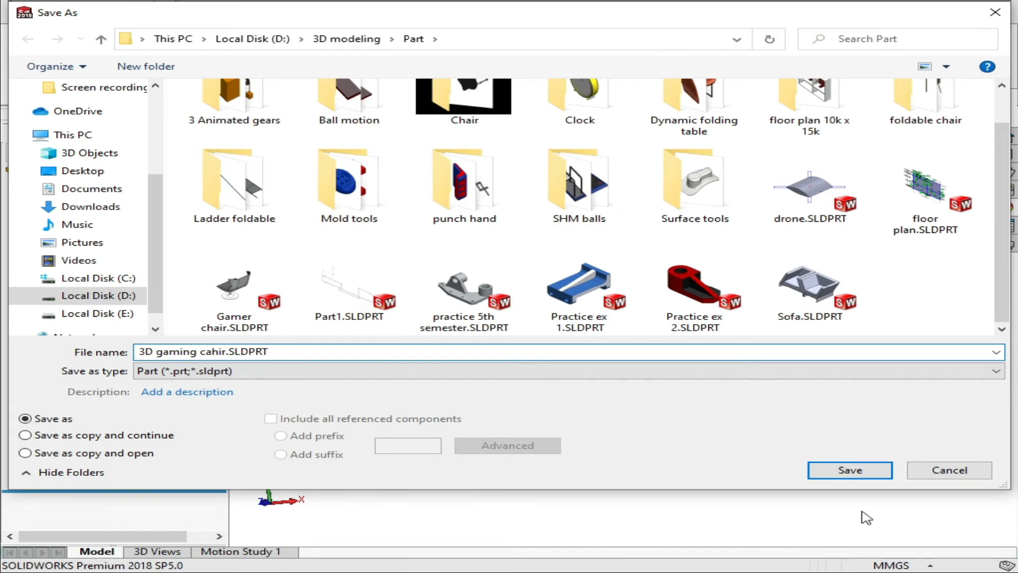
click(848, 470)
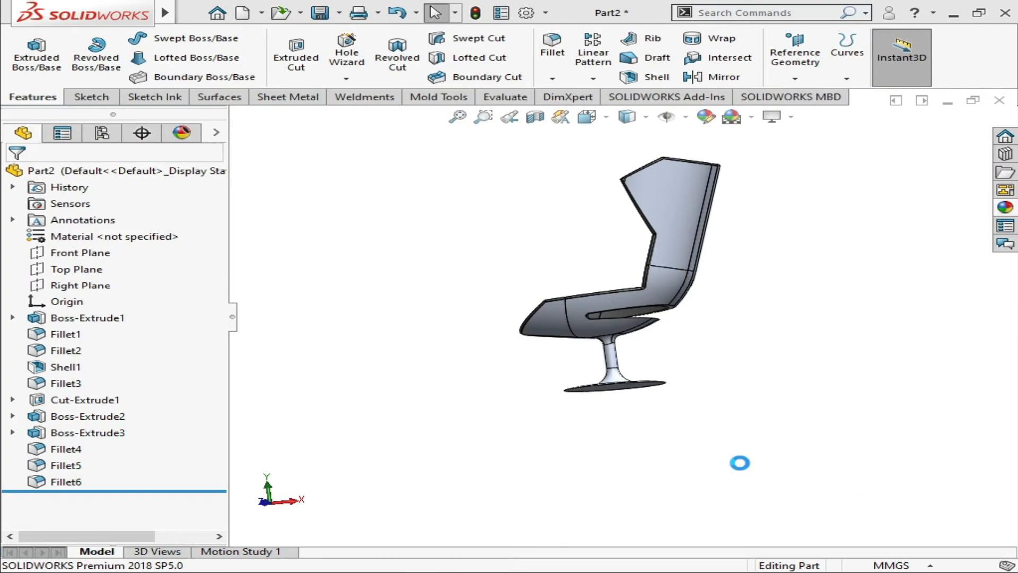
click(1005, 13)
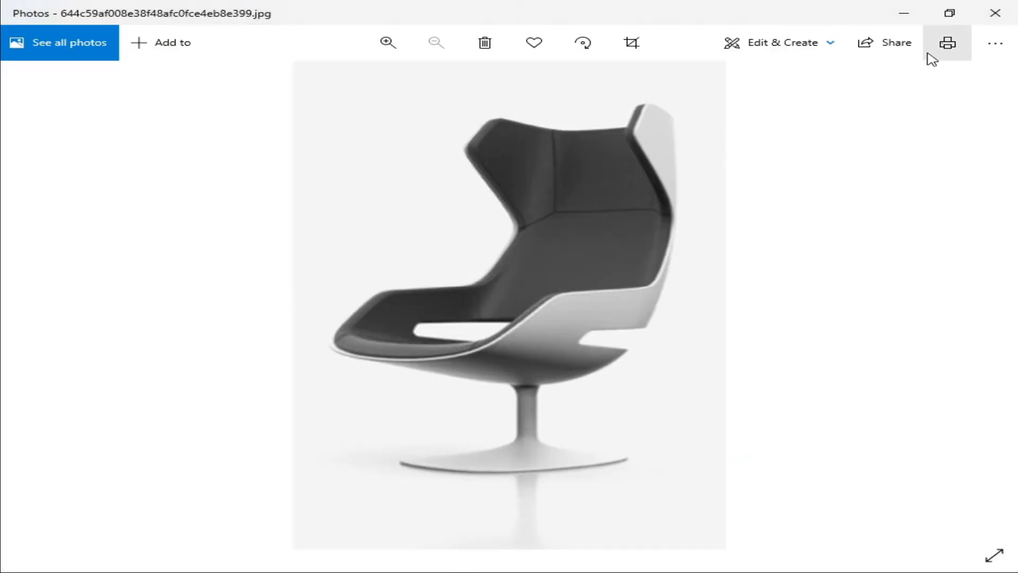
Close the chair reference photo, switch to KeyShot and bring up the running "untitled.9.jpg" render window
click(994, 13)
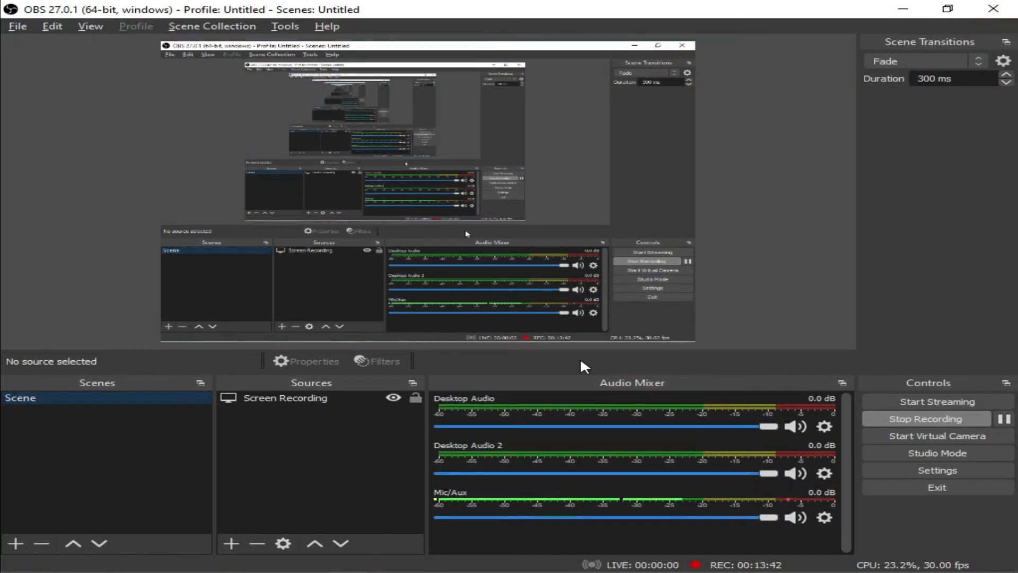
key(alt+Tab)
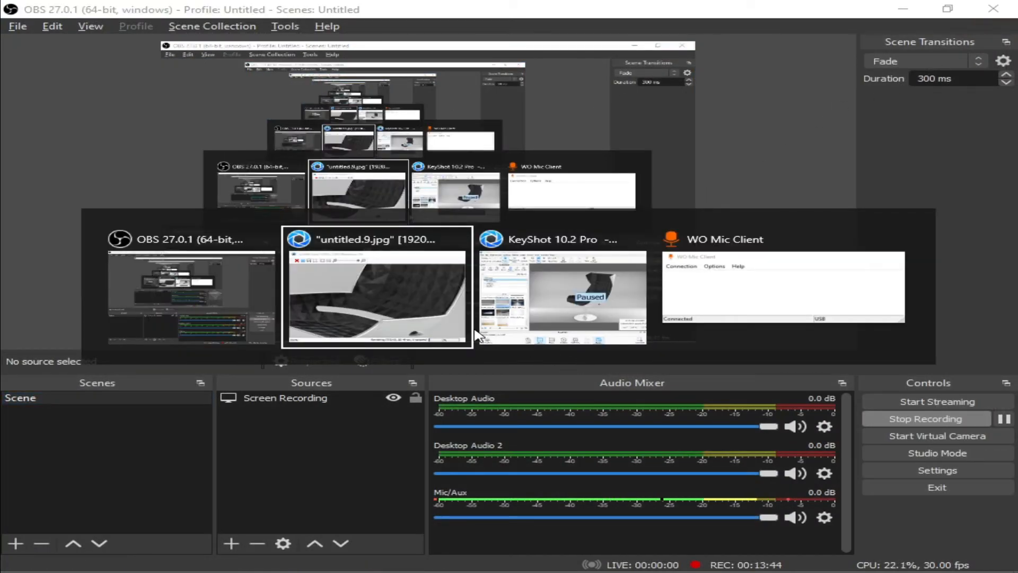
click(478, 335)
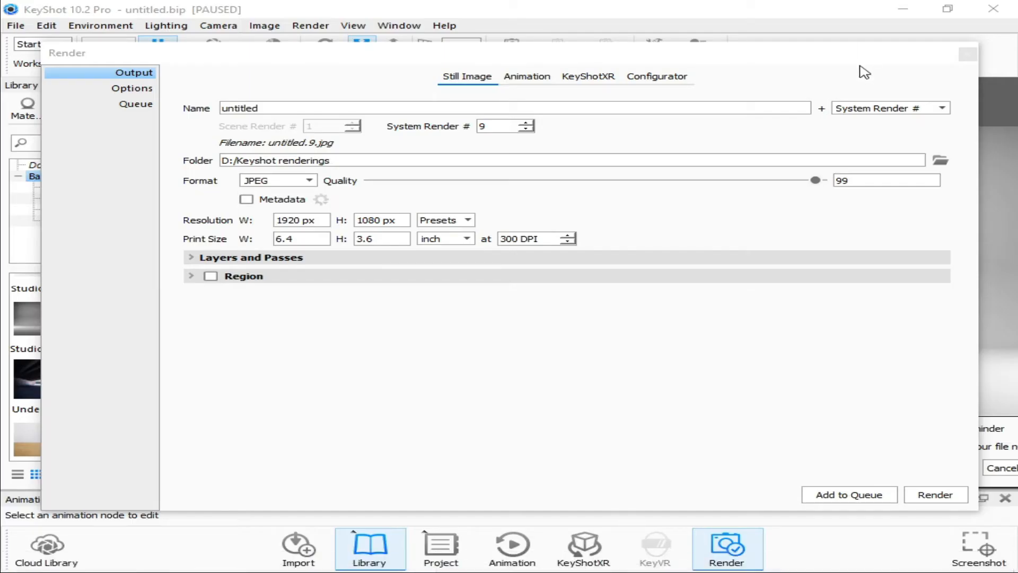
key(alt+Tab)
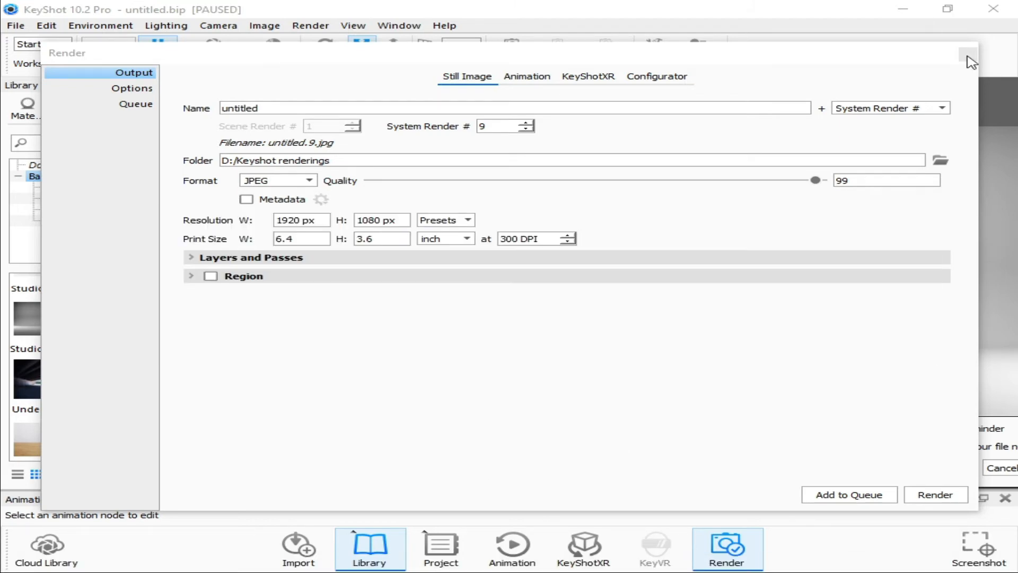
mouse_move(422, 563)
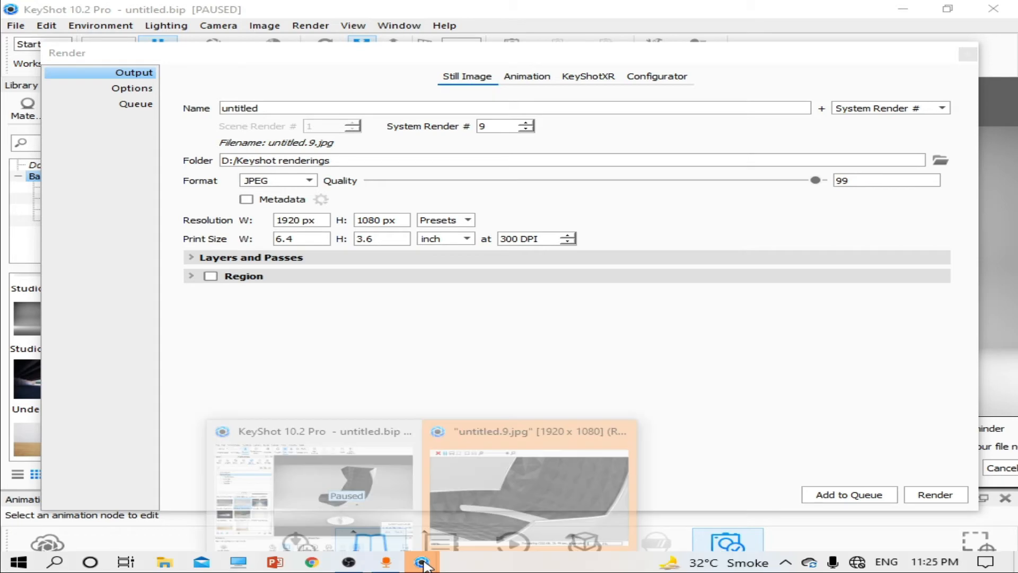
click(529, 485)
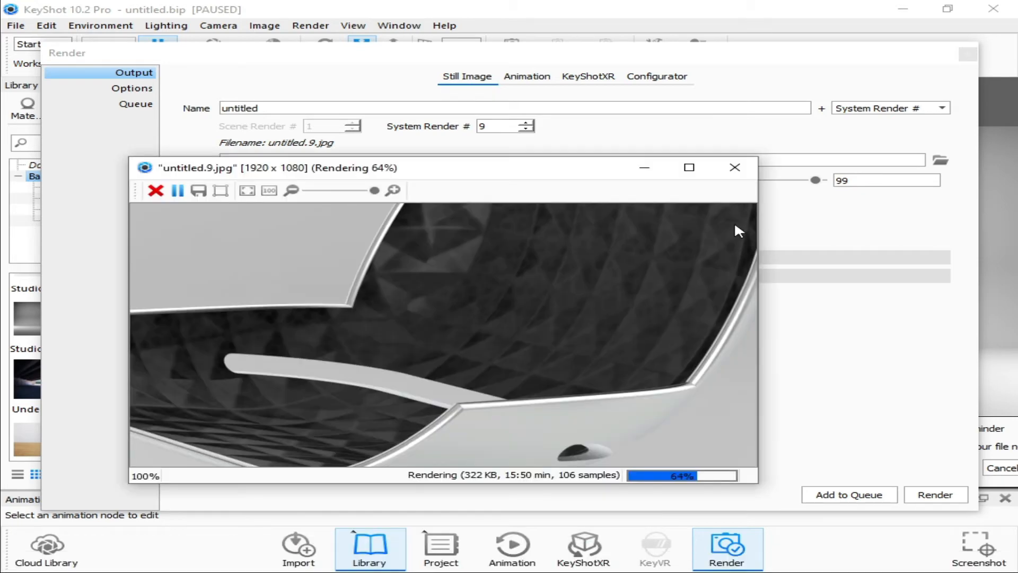
Stop the "untitled.9.jpg" rendering without deleting its rendered images, and close the render settings
click(734, 167)
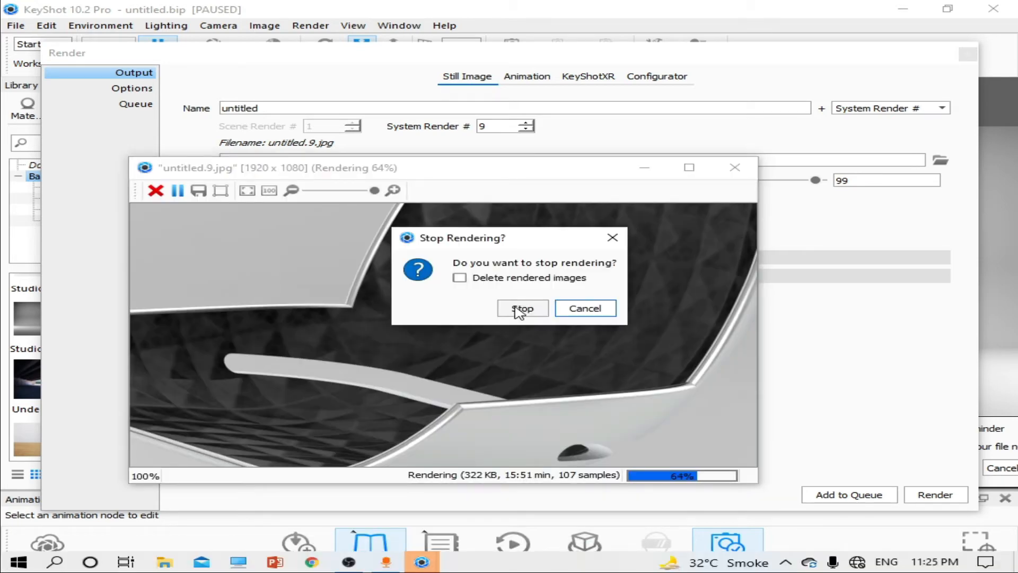
click(519, 310)
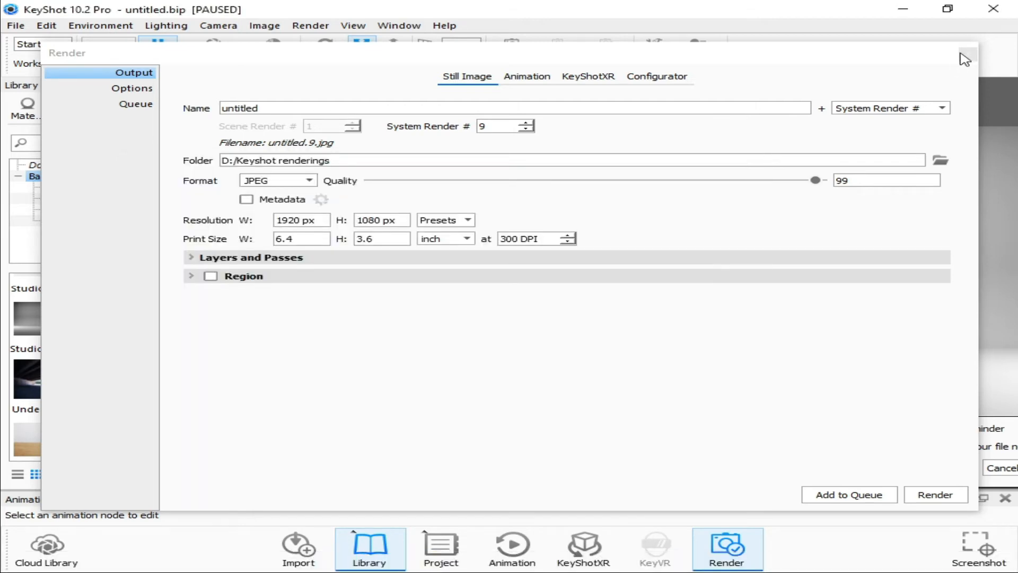
click(961, 55)
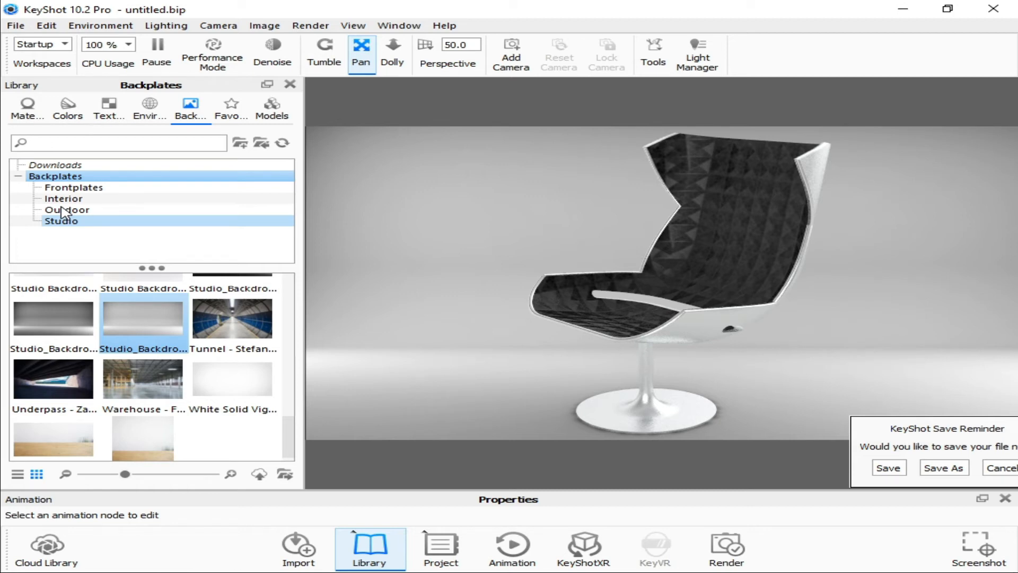
Save the existing chair scene as a KeyShot package named "aasdsa" in the Scenes folder
key(alt+F4)
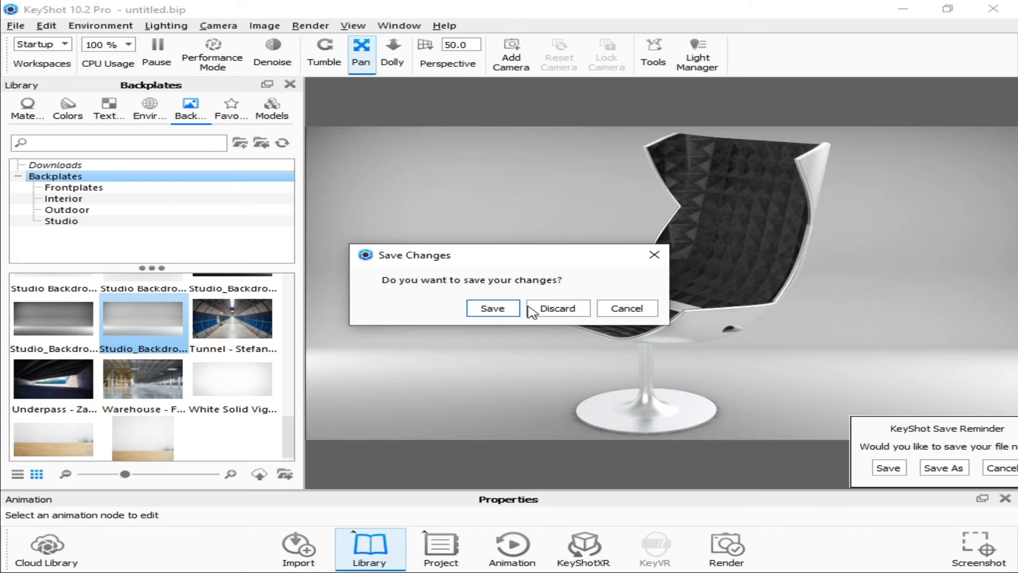
key(Return)
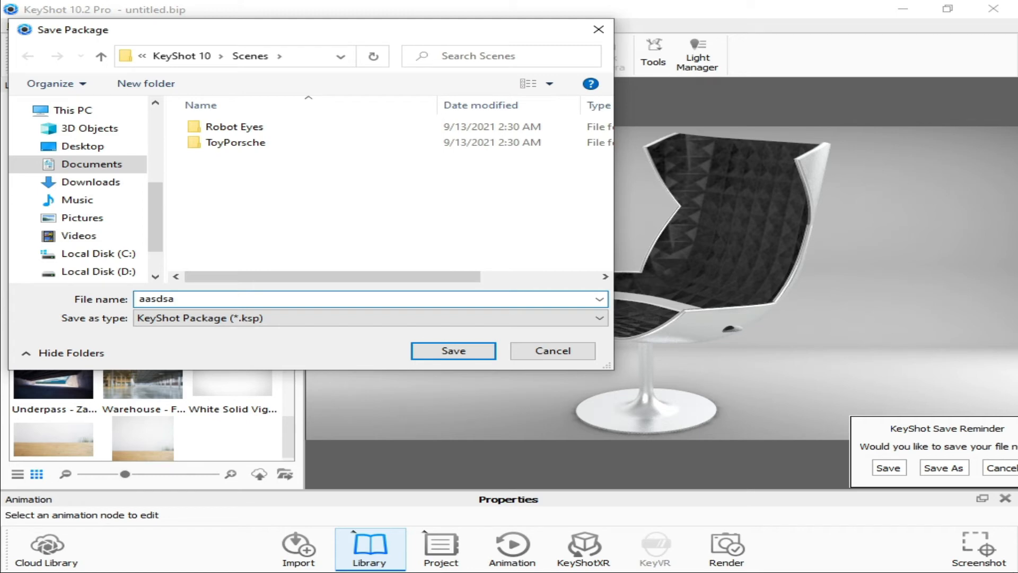
key(Return)
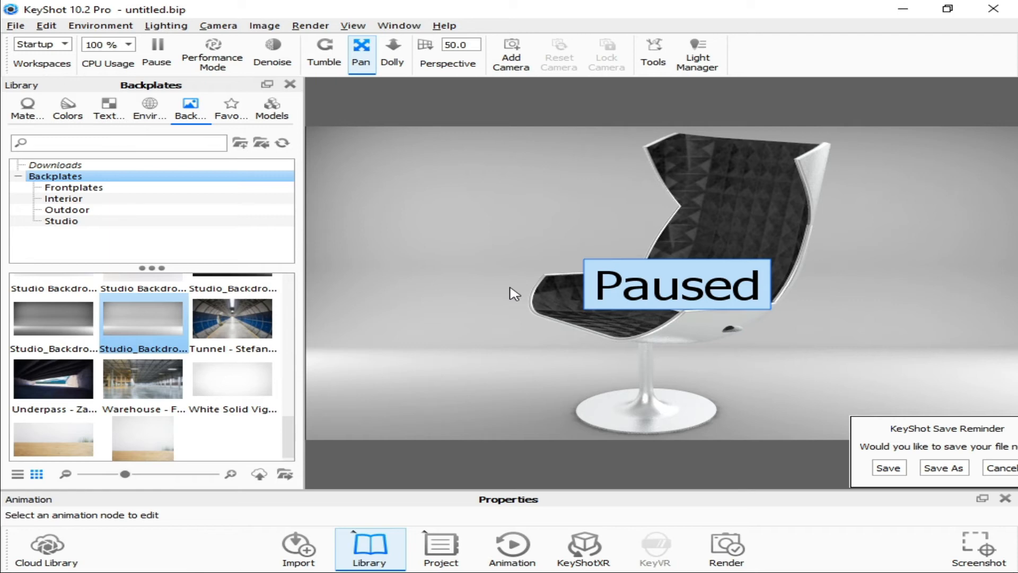
Import "3D gaming cahir.SLDPRT" from the Part folder into the scene with the default import settings
key(ctrl+i)
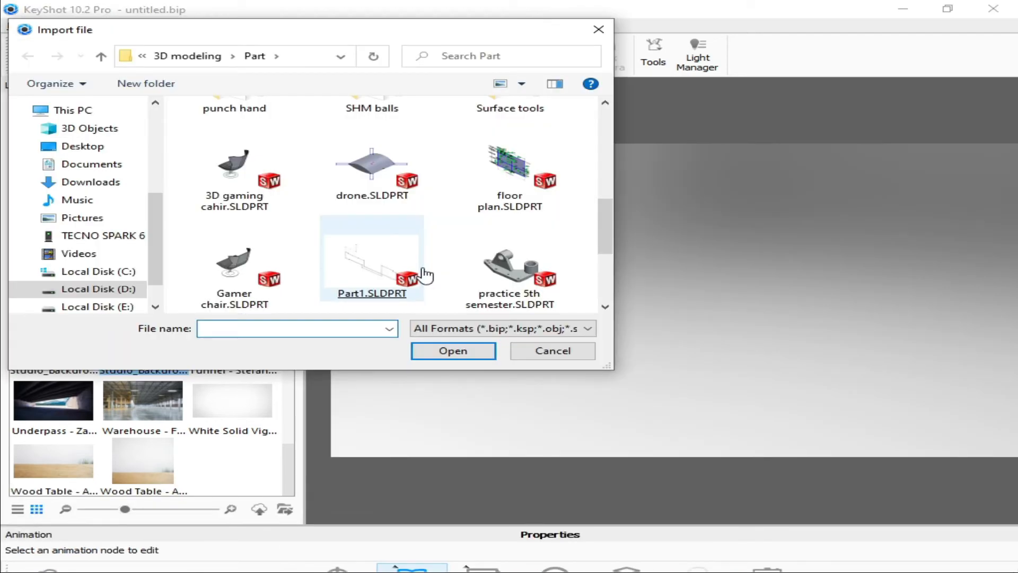
scroll(236, 255, down, 3)
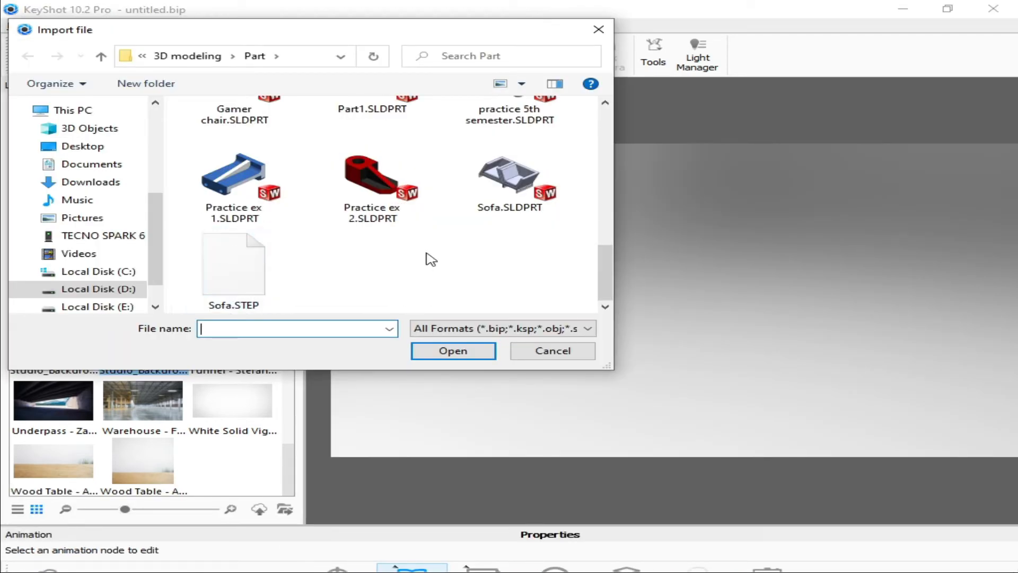
scroll(250, 215, up, 3)
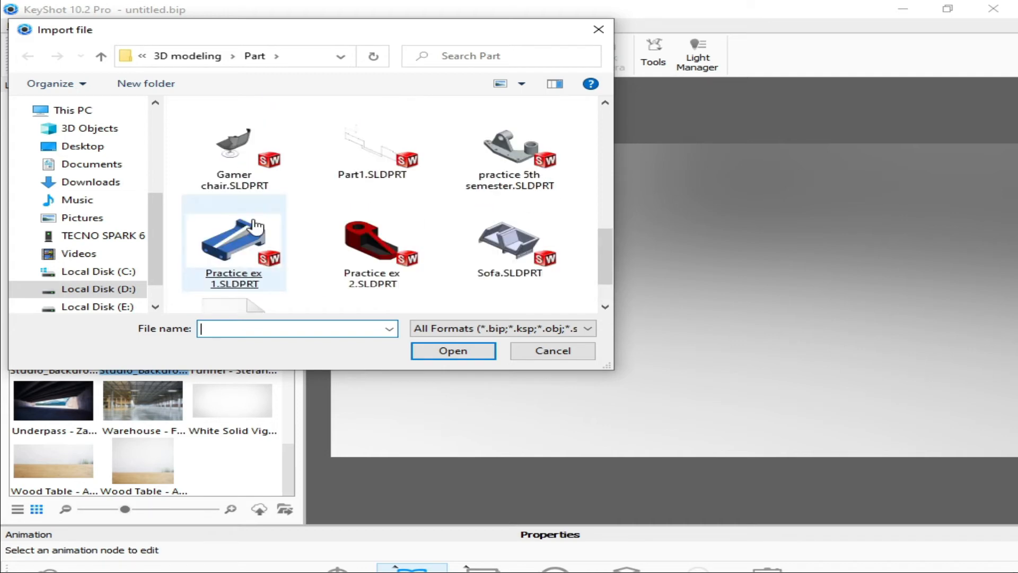
double_click(241, 154)
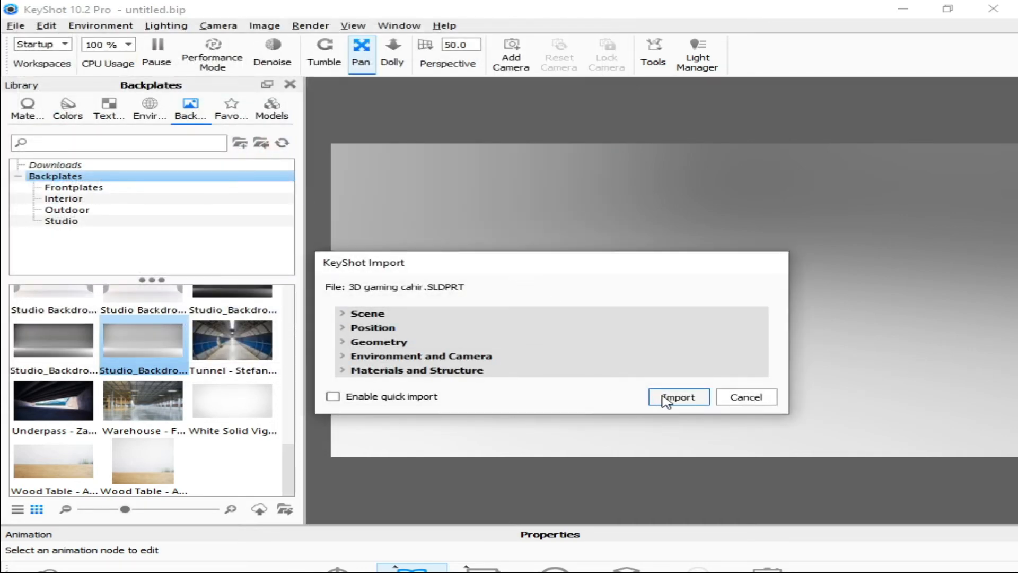
click(678, 397)
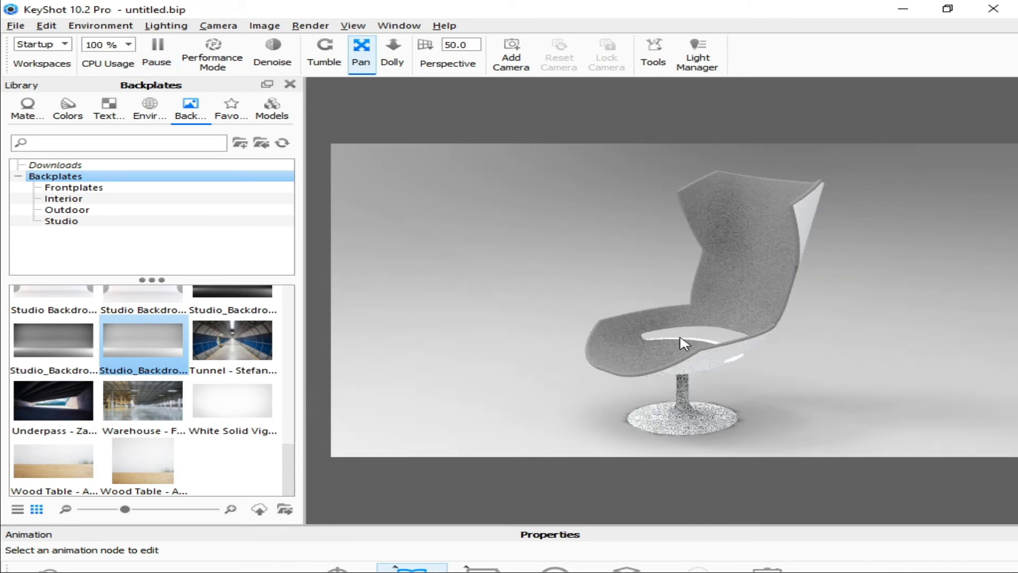
Apply the red material from the Cloth and Leather category to the chair's seat and backrest lining
click(27, 114)
click(33, 232)
scroll(41, 238, up, 3)
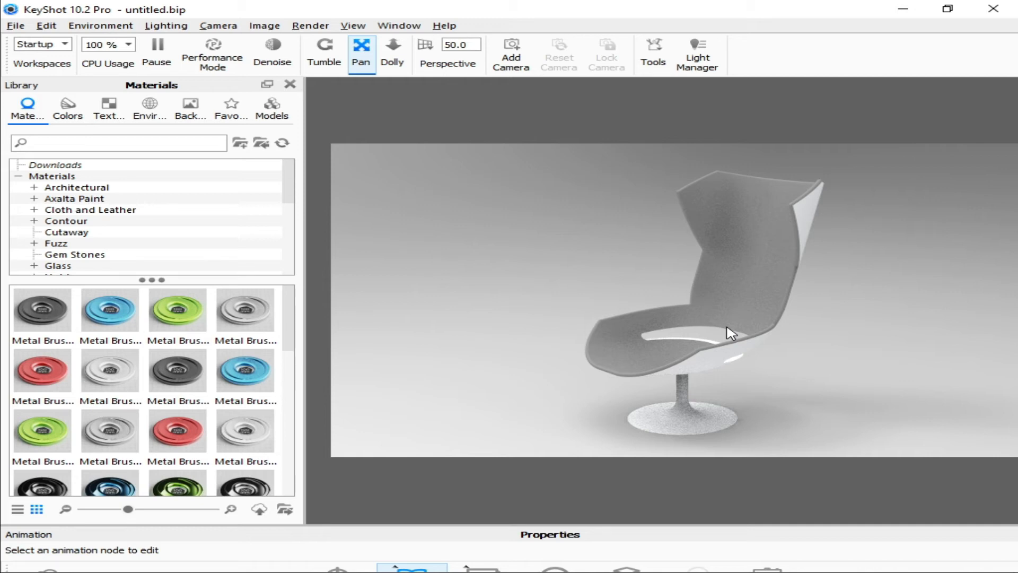
scroll(730, 333, up, 1)
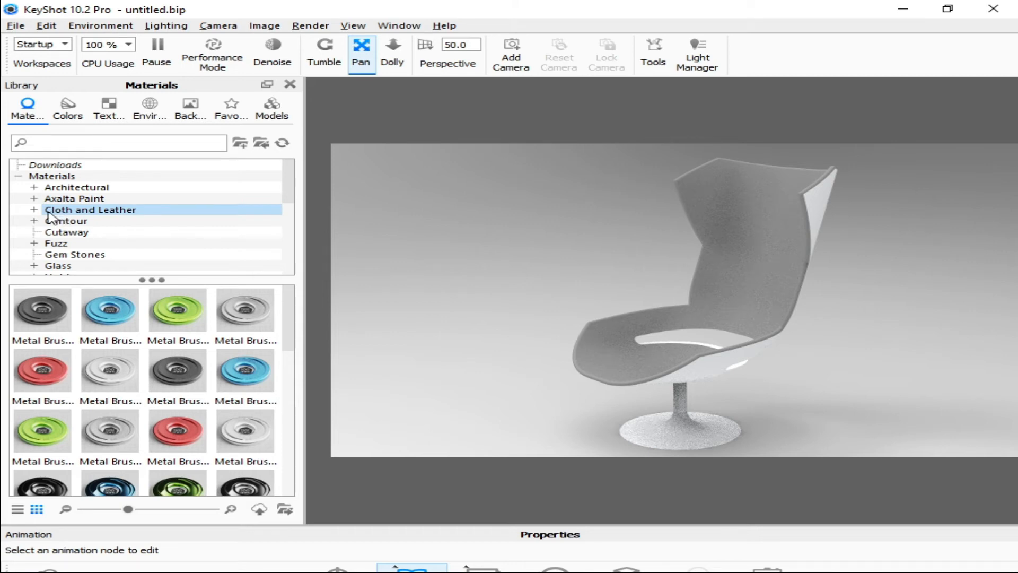
click(47, 211)
mouse_move(38, 376)
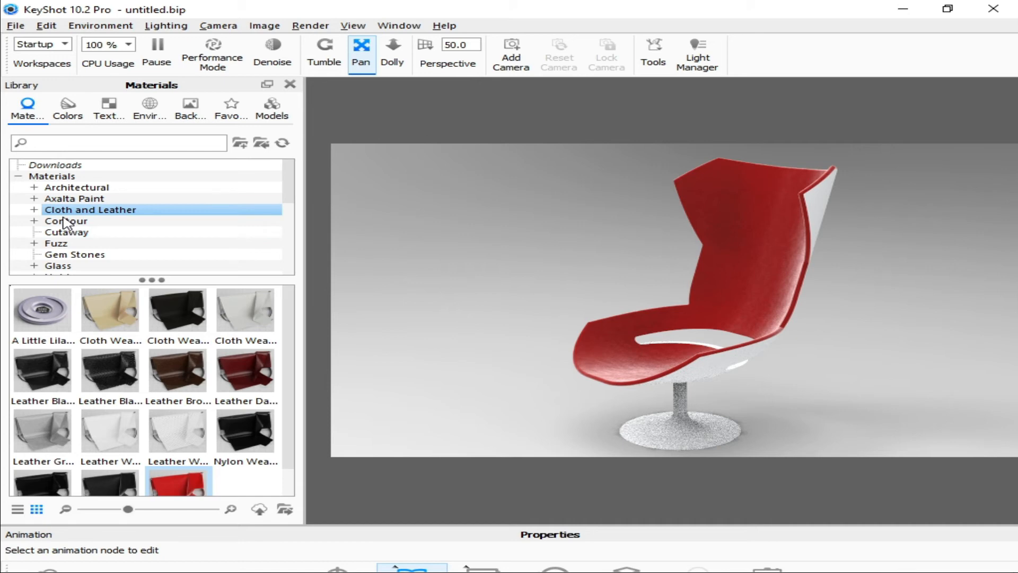
Apply a polished aluminum material from the Metal category's Aluminum group to the chair's outer shell and pedestal base
scroll(64, 221, down, 2)
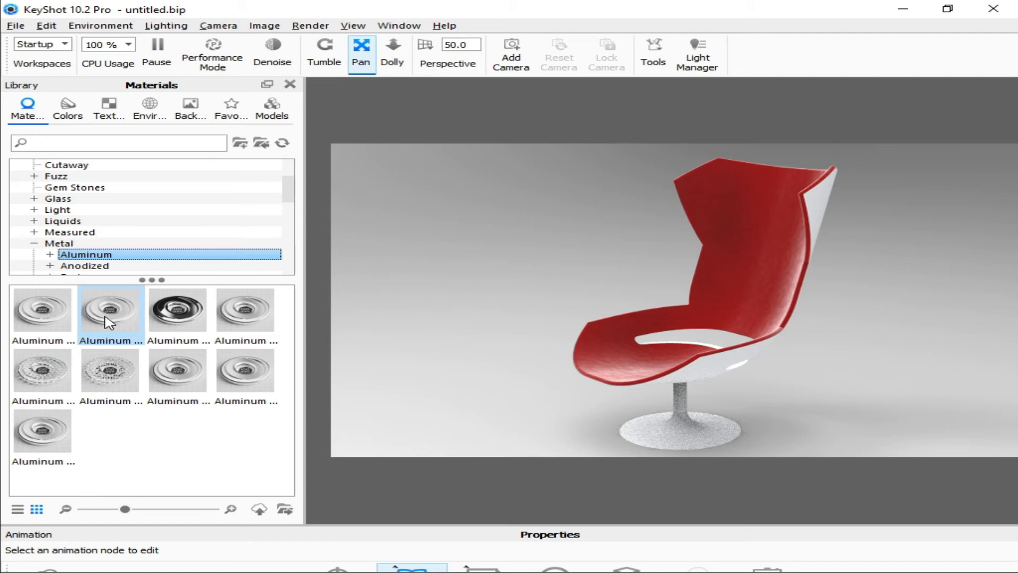
drag(178, 310, 663, 339)
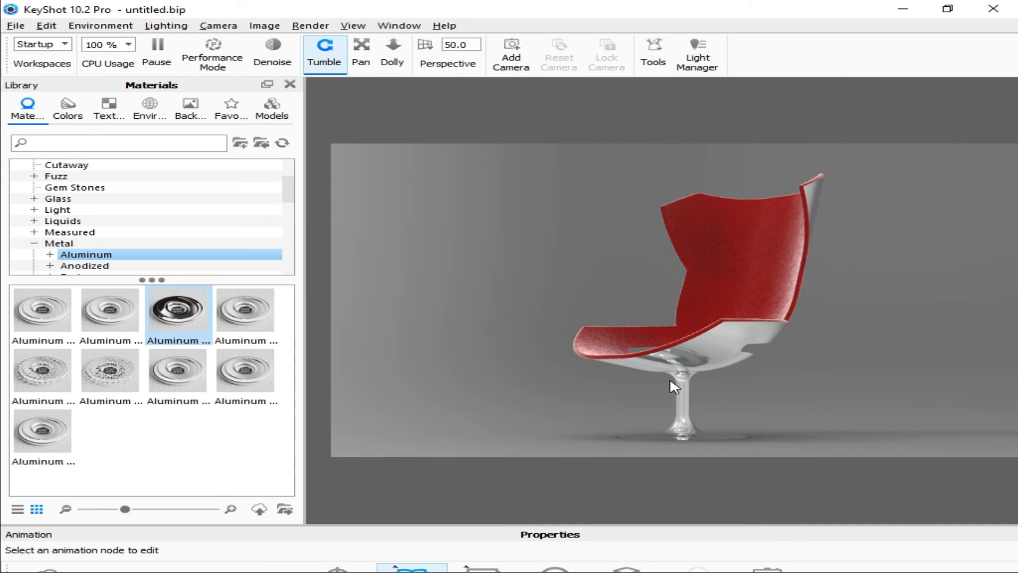
drag(673, 386, 731, 349)
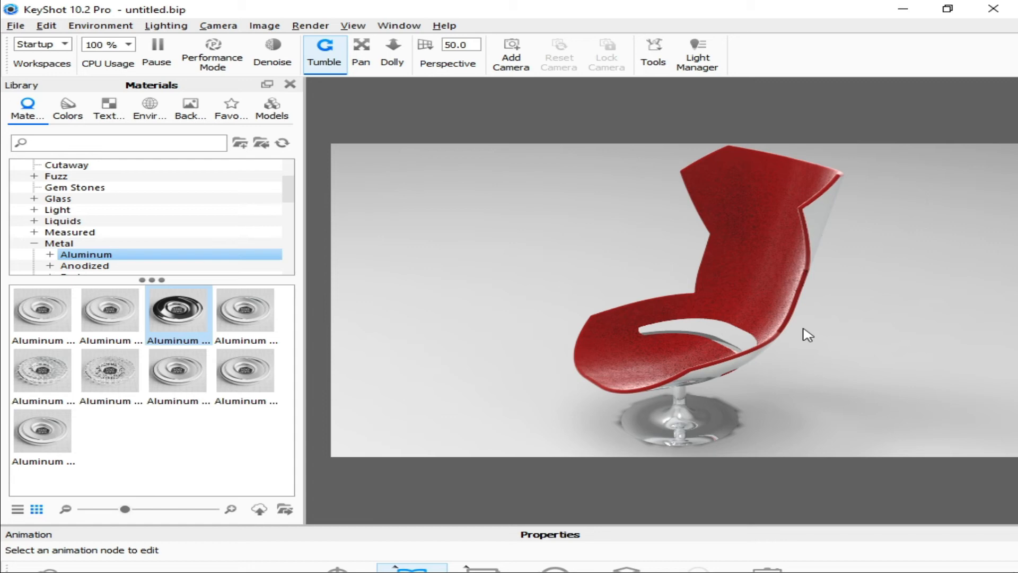
Apply the box_bump texture from the Bump Maps to the red seat lining and render the image with 164 maximum samples
drag(42, 371, 735, 273)
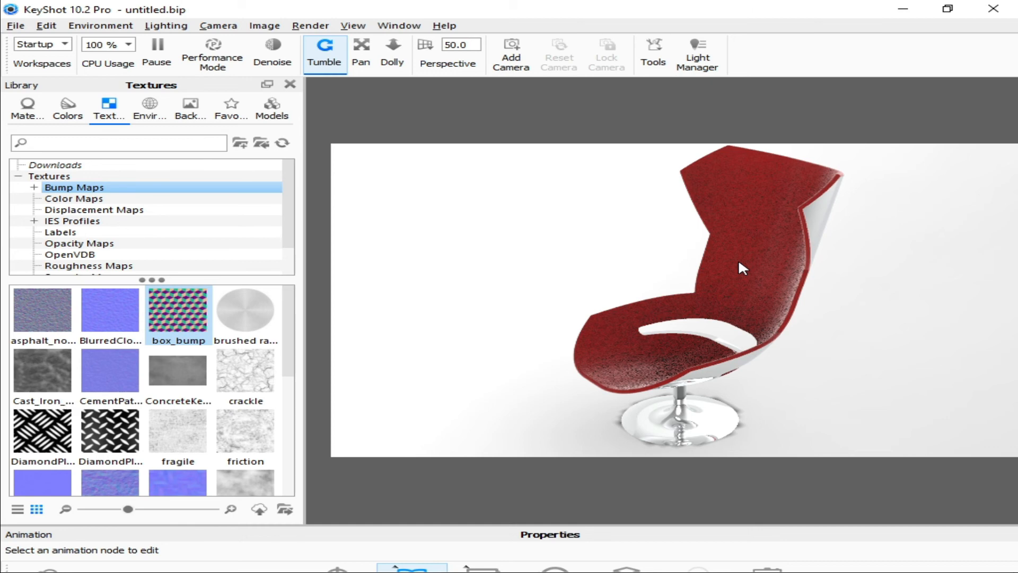
drag(743, 268, 742, 268)
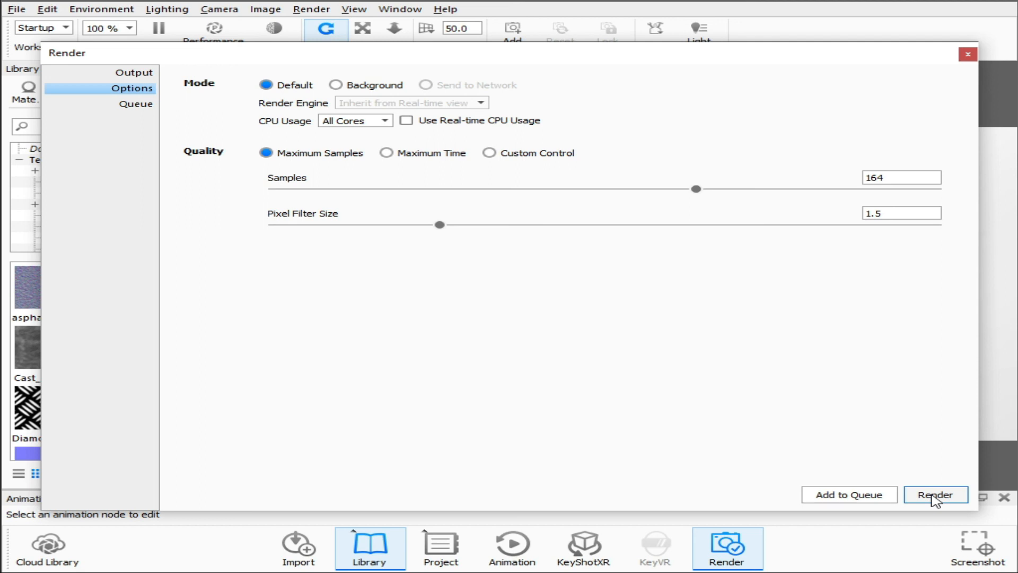
click(935, 495)
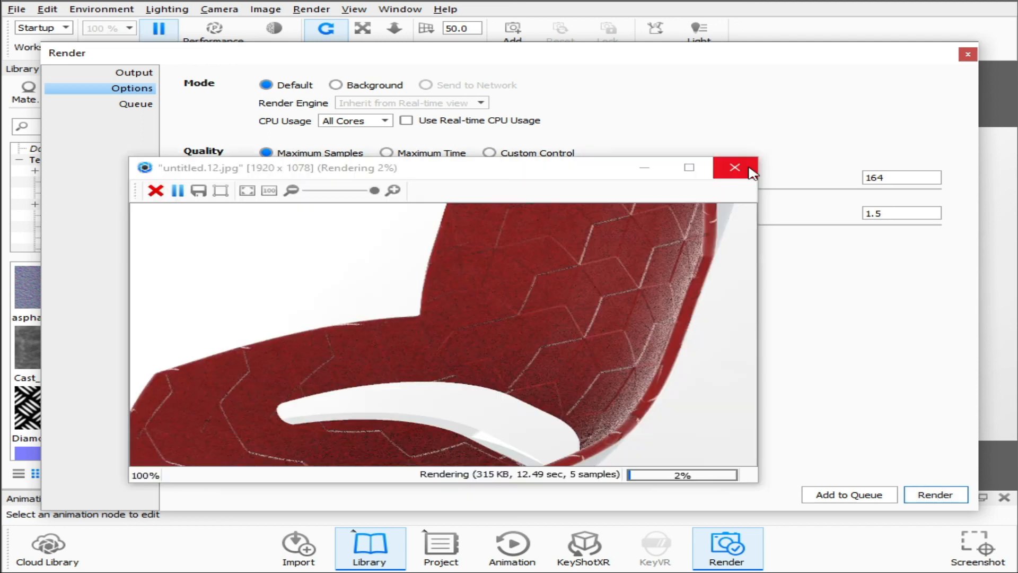